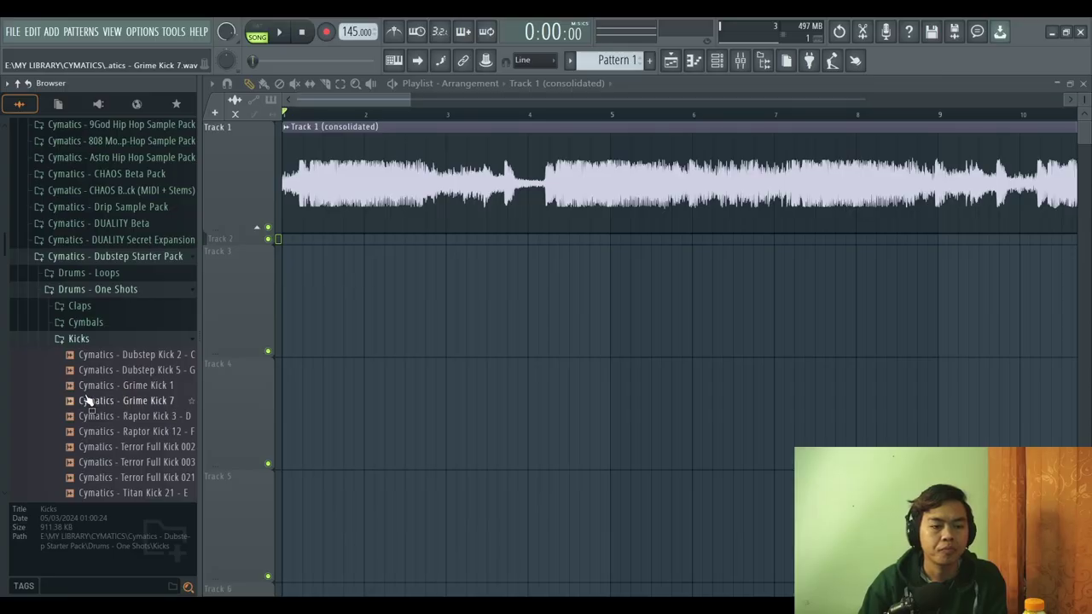
- Audition the kick samples in the Dubstep Starter Pack and compare them with the song's opening
left_click(111, 385)
left_click_drag(103, 402, 122, 390)
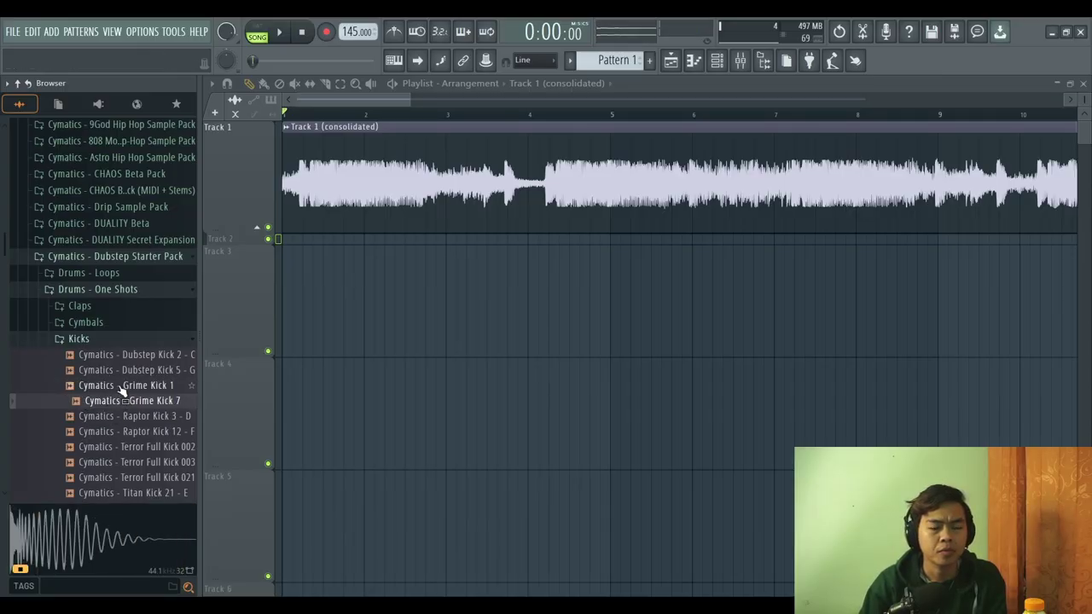
left_click(123, 388)
left_click(131, 371)
left_click(132, 357)
left_click(132, 400)
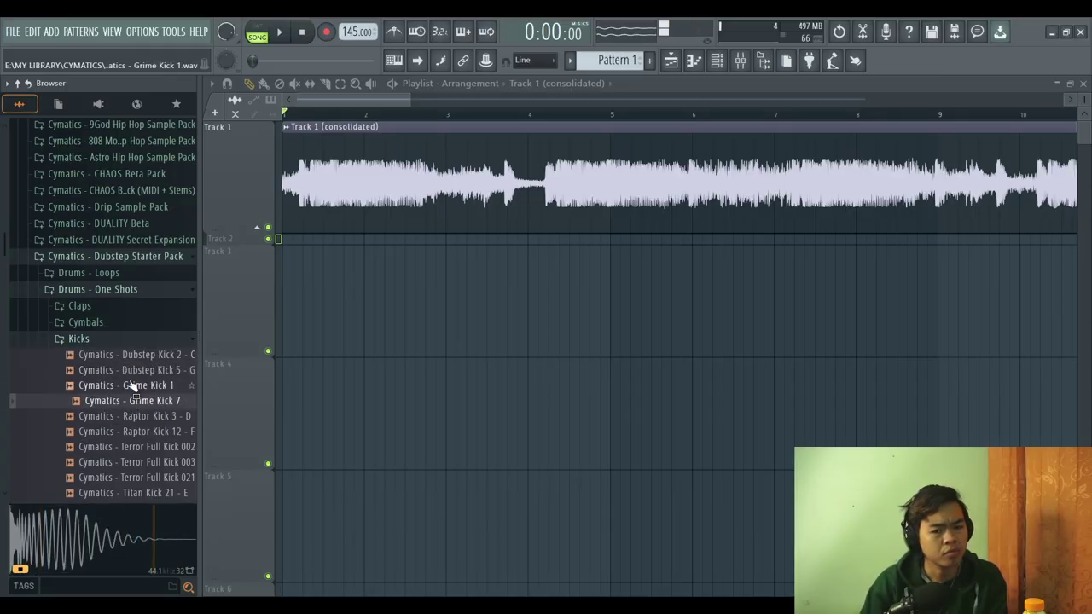
left_click(133, 387)
key("space")
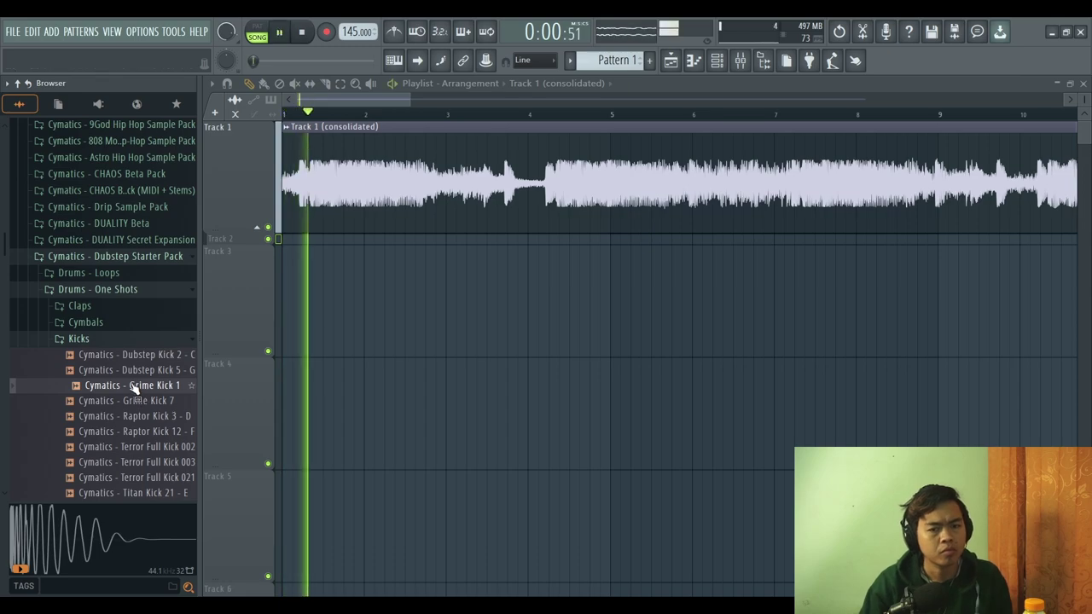
key("space")
left_click(128, 400)
left_click(128, 416)
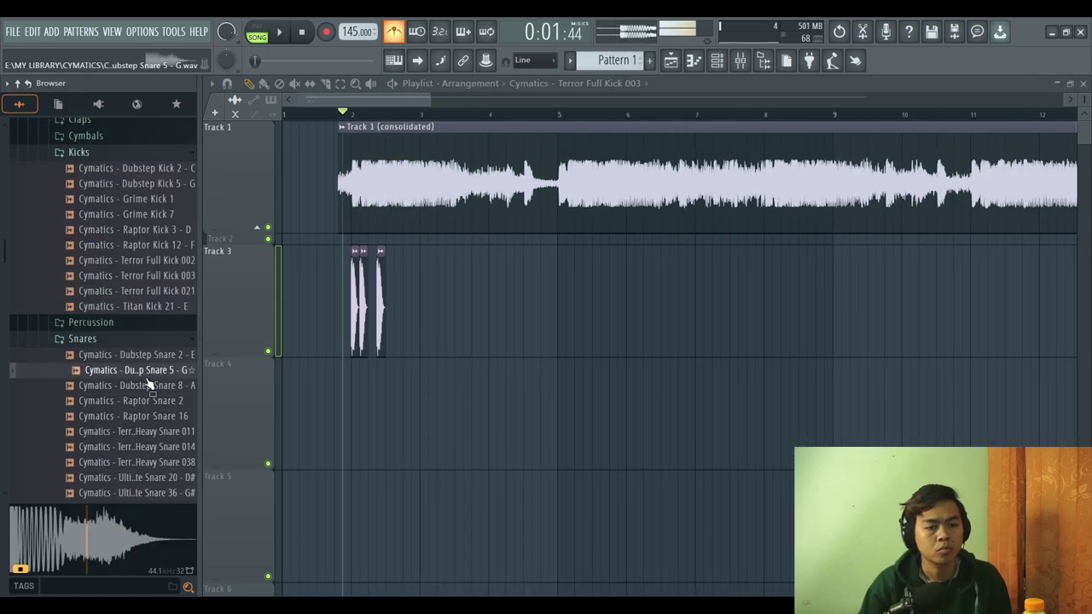
- Audition the one-shot snares from Dubstep Snare 2 through Terror Heavy Snare 011
left_click(141, 355)
left_click(154, 370)
left_click(154, 385)
left_click(153, 400)
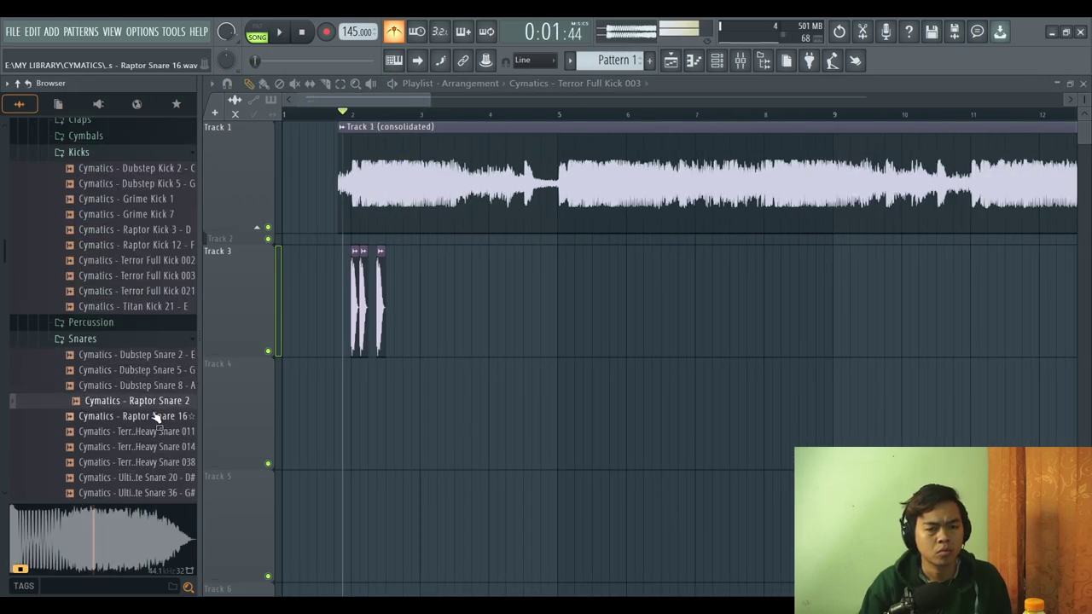
left_click(153, 416)
left_click(156, 431)
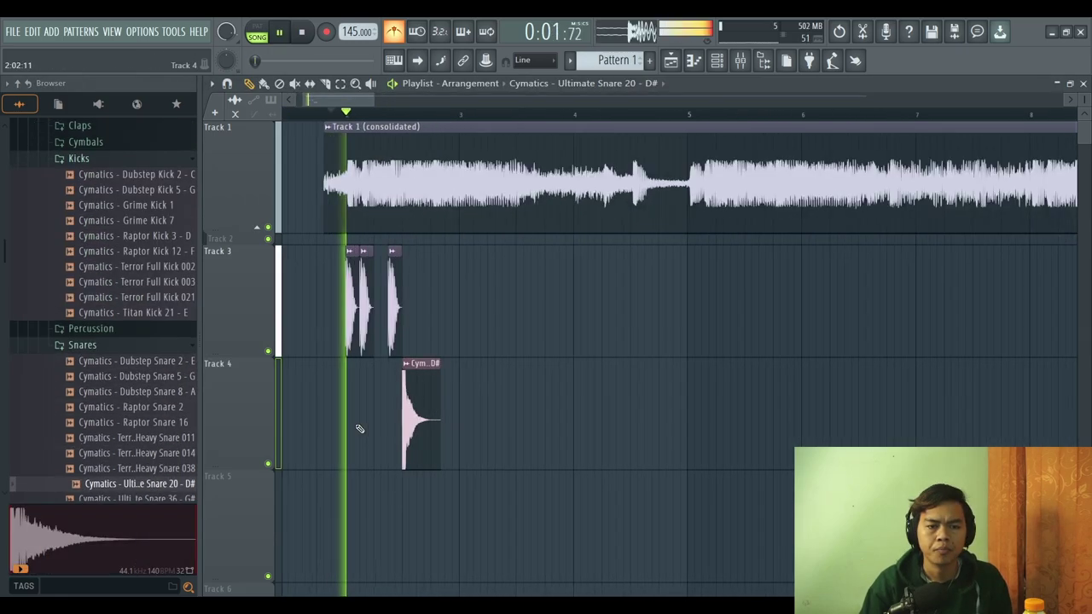
- Move the Ultimate Snare 20 clip on Track 4 one beat later, to the last beat of bar 2
scroll(356, 429, "up", 3)
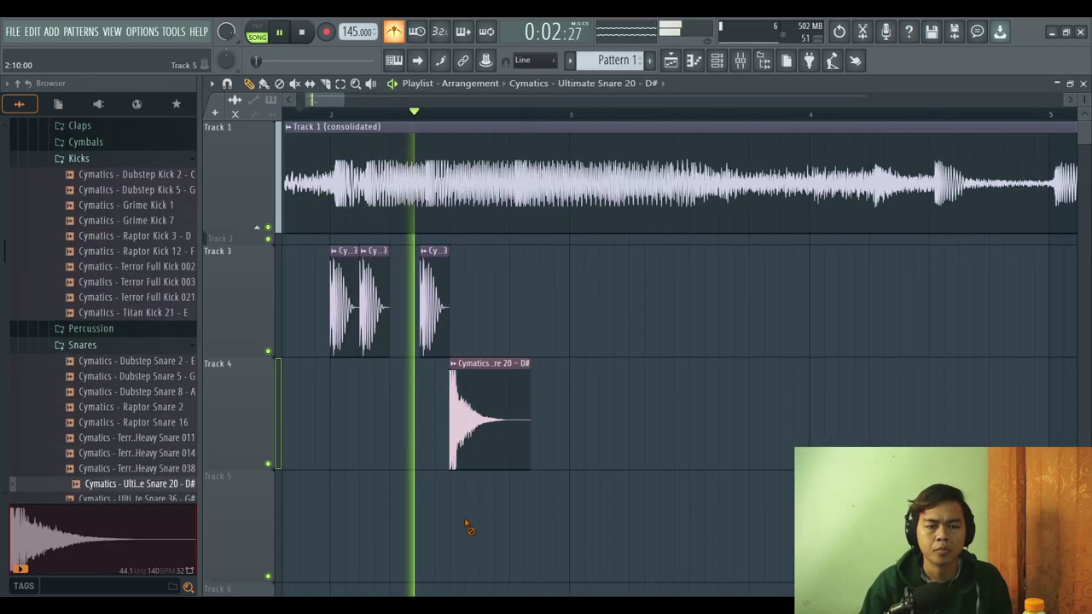
scroll(463, 519, "down", 2)
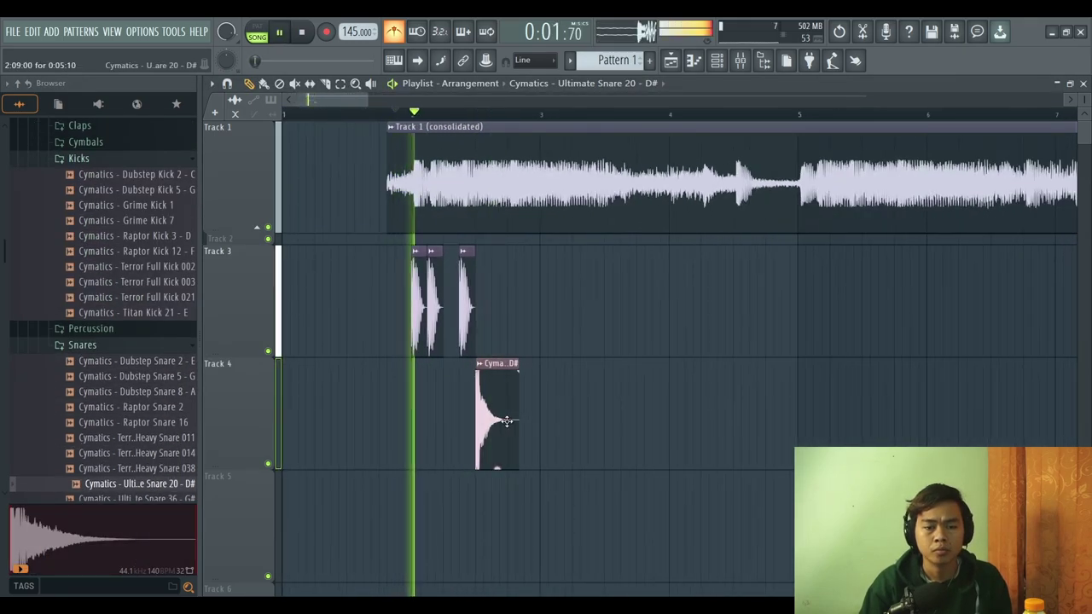
left_click_drag(507, 420, 559, 433)
scroll(500, 471, "down", 3)
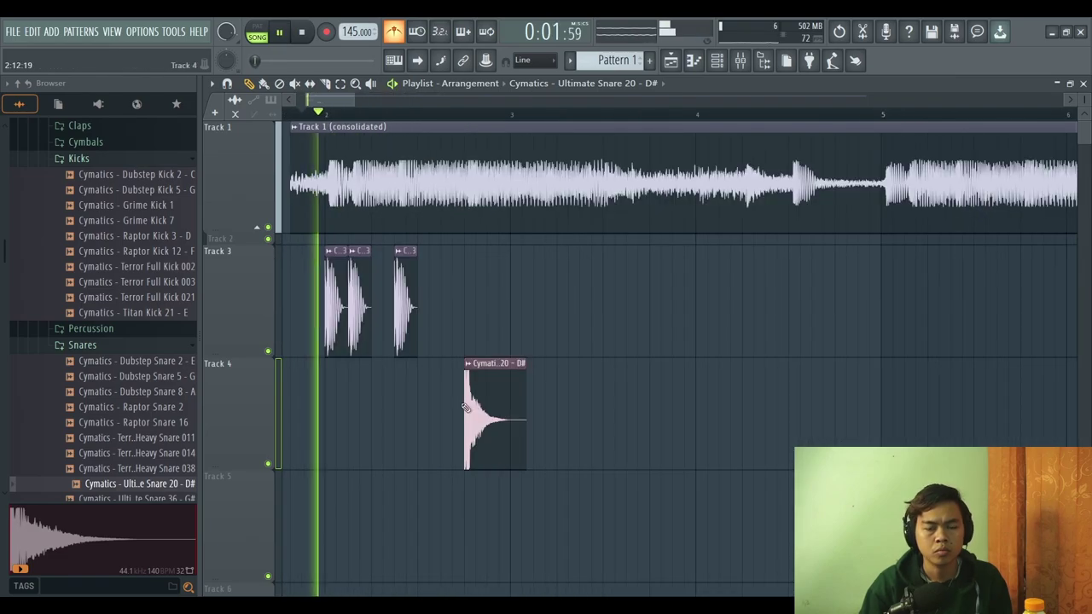
- Duplicate the first kick and snare clips on Tracks 3 and 4 so the copy starts at bar 5
scroll(465, 408, "down", 3)
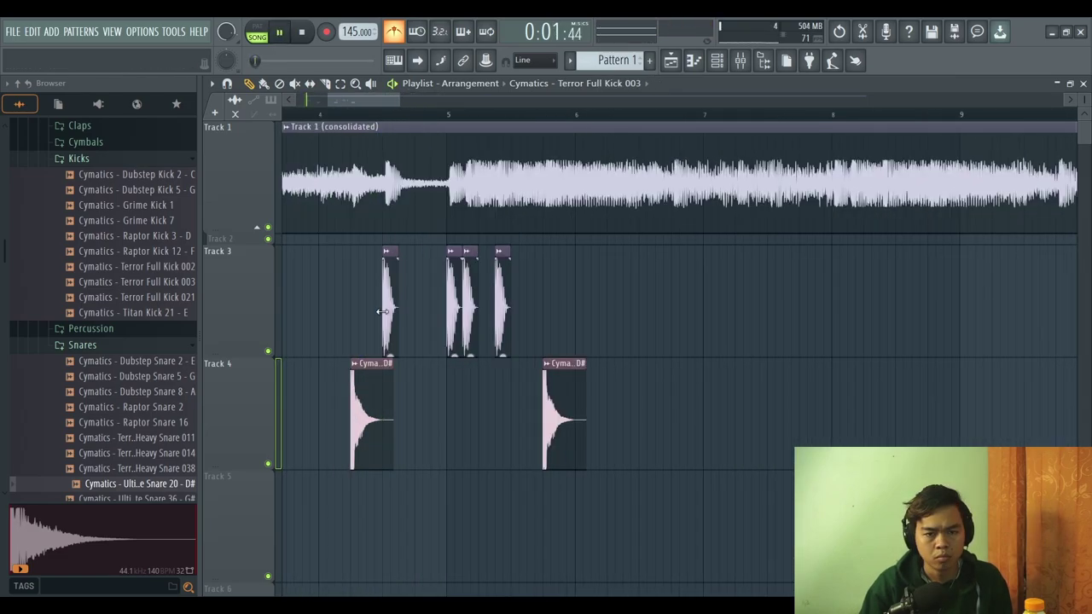
scroll(424, 419, "down", 3)
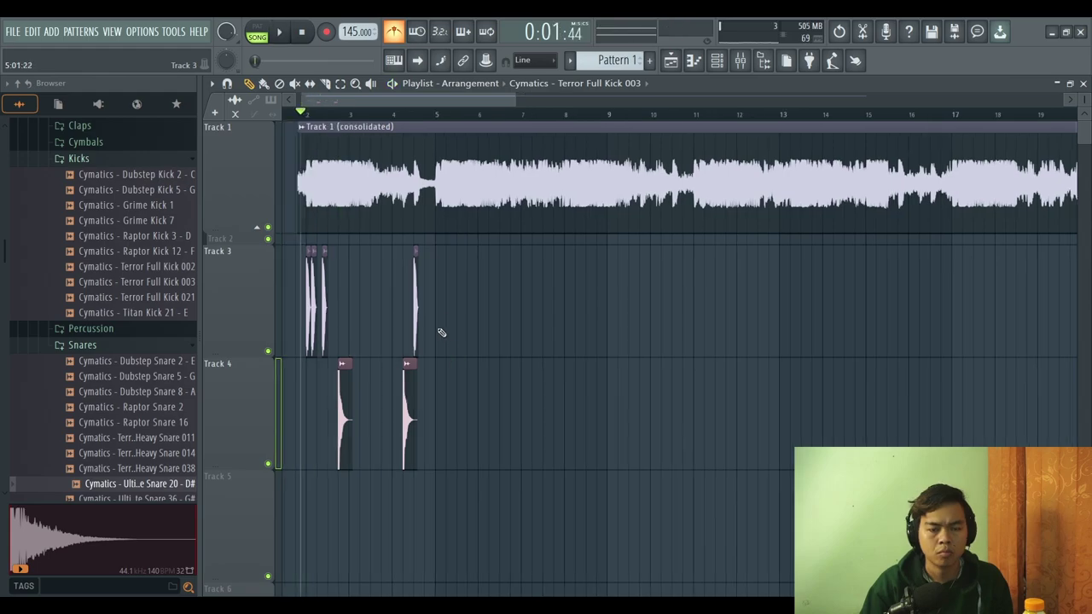
left_click_drag(310, 246, 495, 460)
left_click_drag(368, 400, 473, 392)
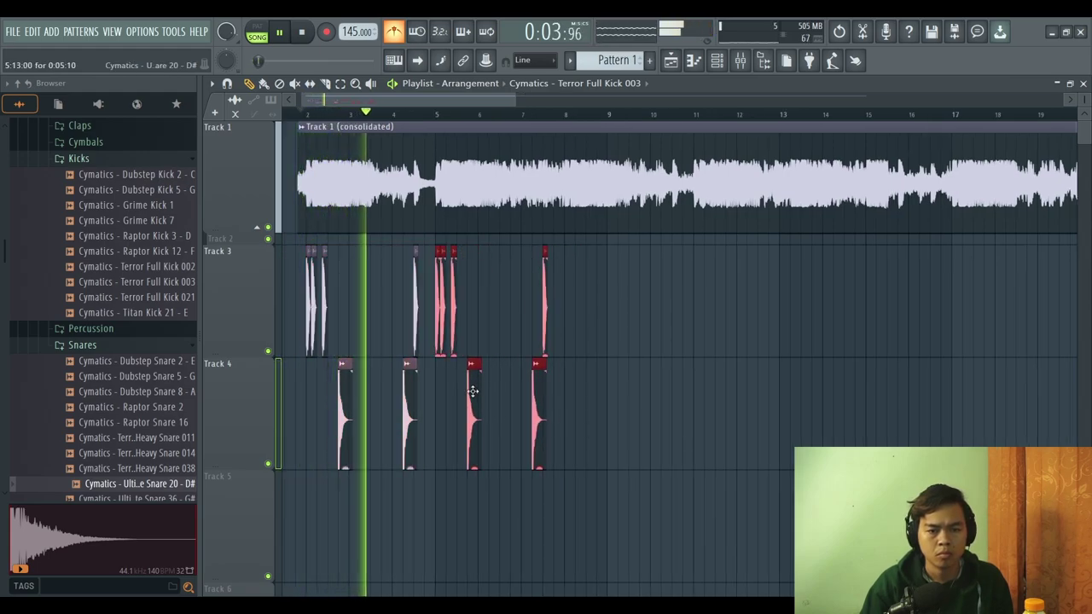
- Duplicate the kick and snare pattern of bars 2 to 7 on Tracks 3 and 4, starting at bar 8
scroll(602, 336, "up", 2)
scroll(642, 357, "down", 2)
scroll(402, 556, "up", 2)
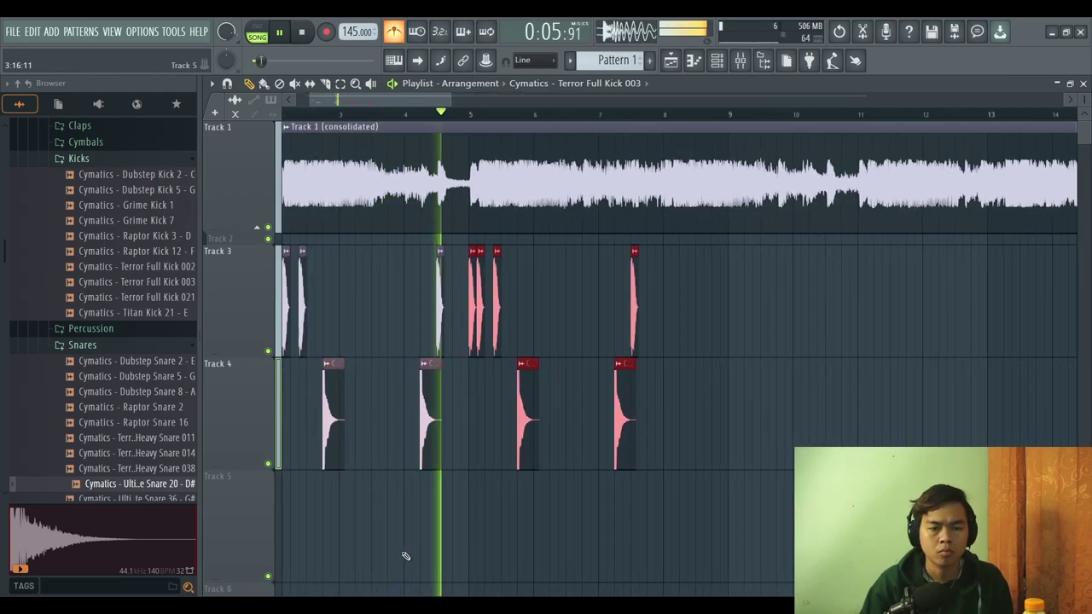
scroll(367, 512, "down", 2)
left_click_drag(683, 330, 318, 442)
left_click_drag(349, 390, 595, 390)
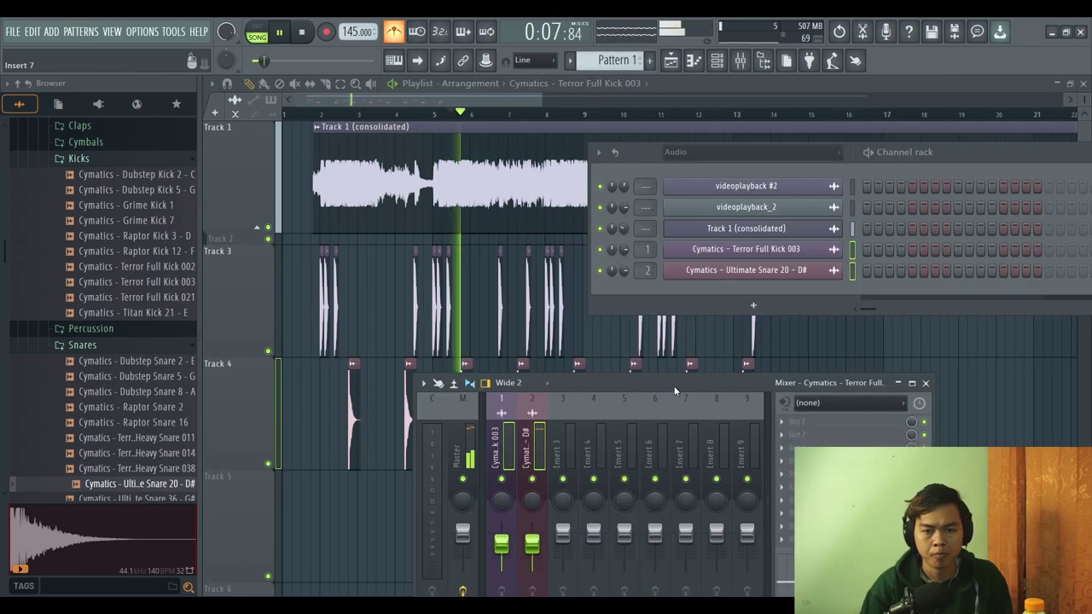
- Lower the kick and snare levels on mixer tracks 1 and 2, and move the mixer aside
left_click_drag(675, 390, 647, 342)
left_click(525, 395)
left_click_drag(505, 495, 505, 502)
left_click_drag(711, 334, 892, 316)
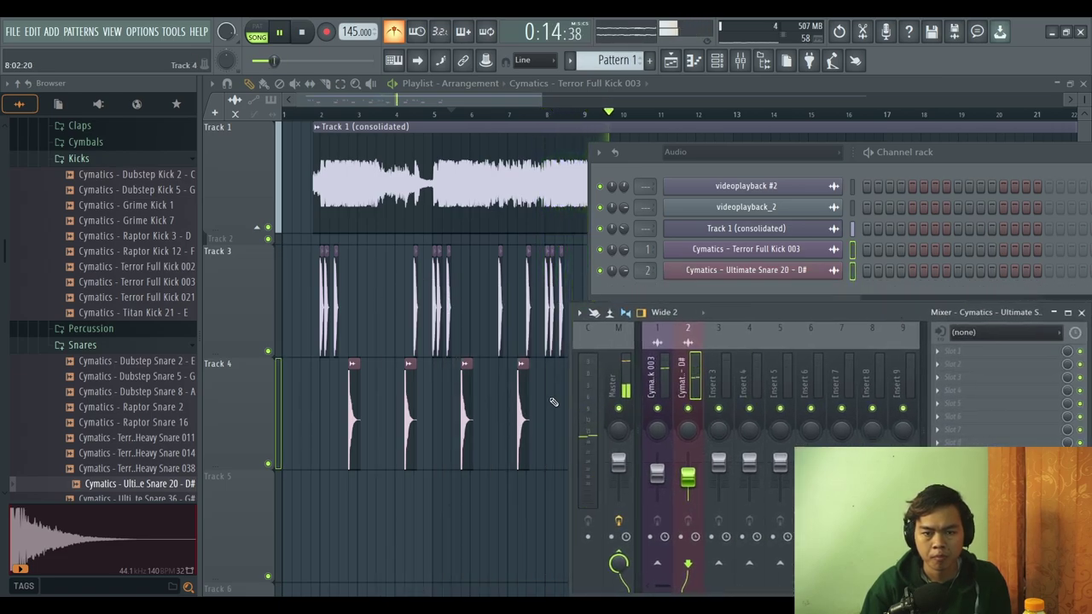
- Listen to the kick and snare pattern from the song's start, with Track 1 audible and with it muted
right_click(434, 527)
left_click(312, 114)
scroll(290, 230, "up", 3)
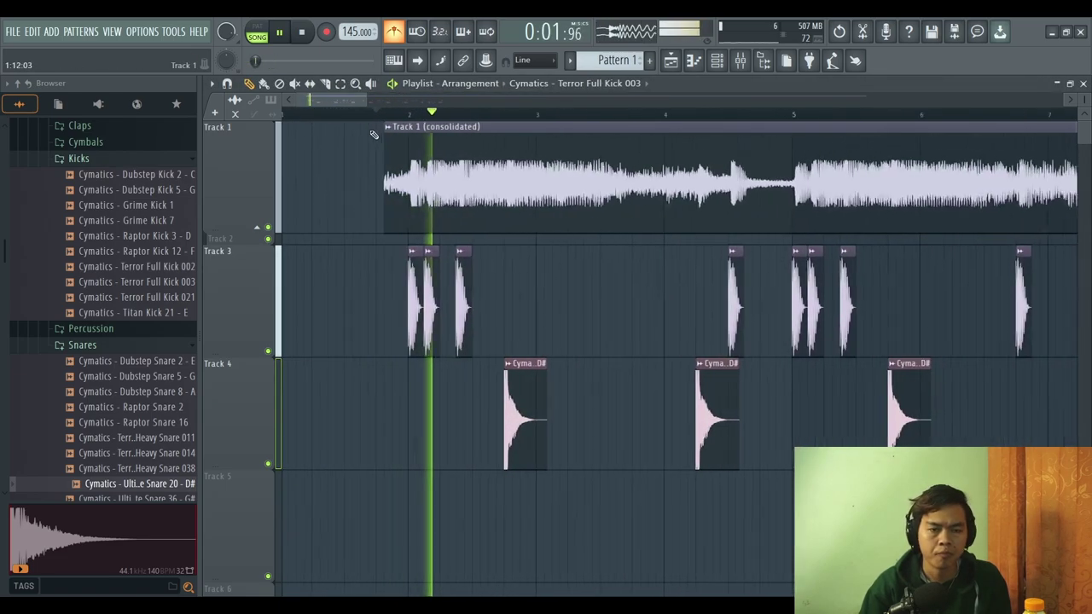
scroll(464, 283, "down", 4)
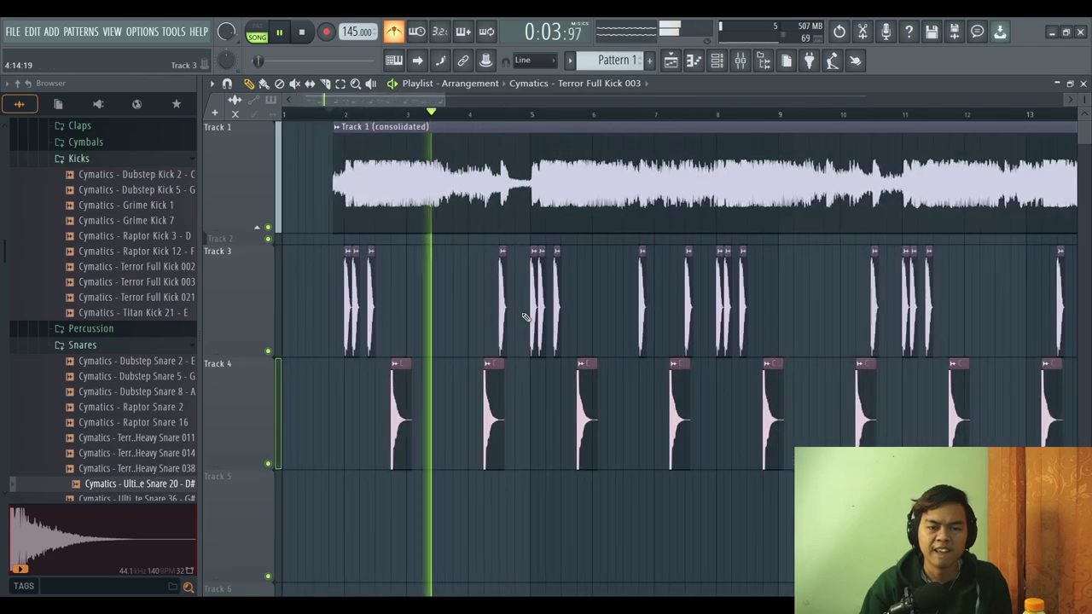
scroll(468, 322, "up", 3)
scroll(451, 312, "down", 3)
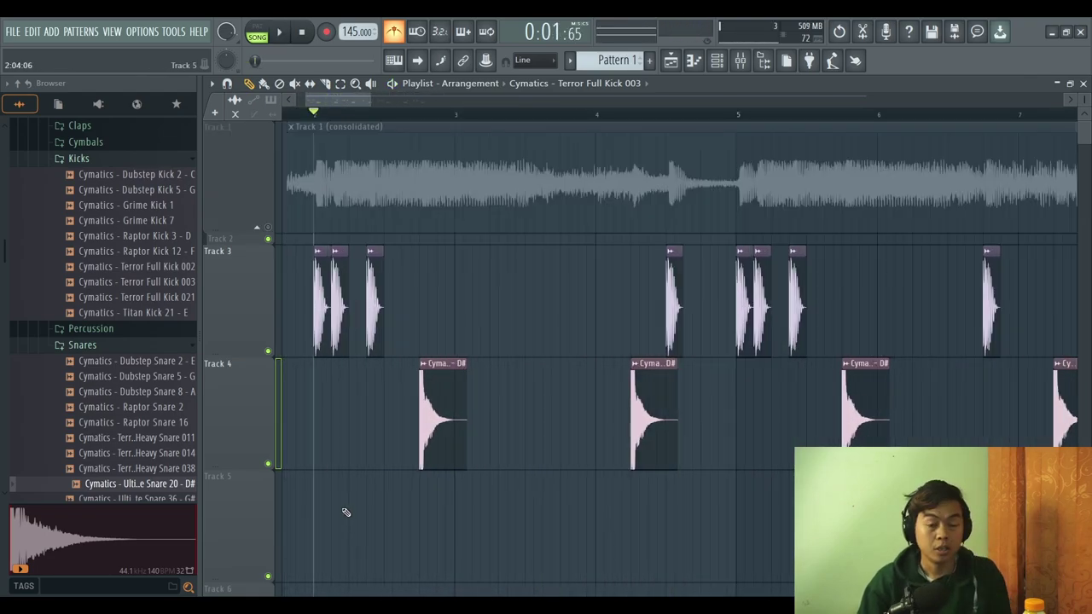
scroll(345, 512, "down", 3)
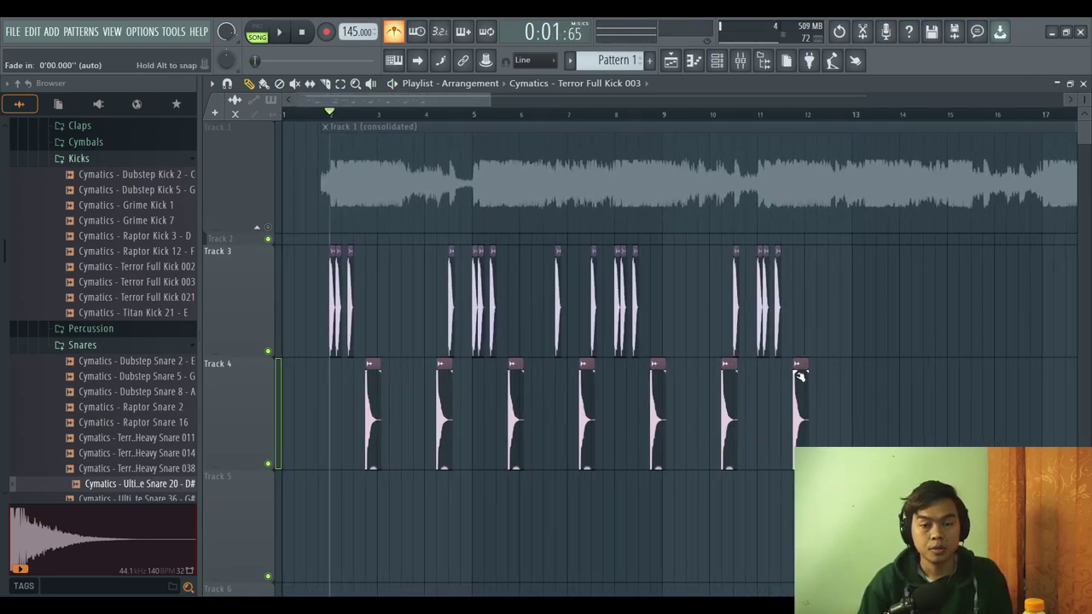
key("space")
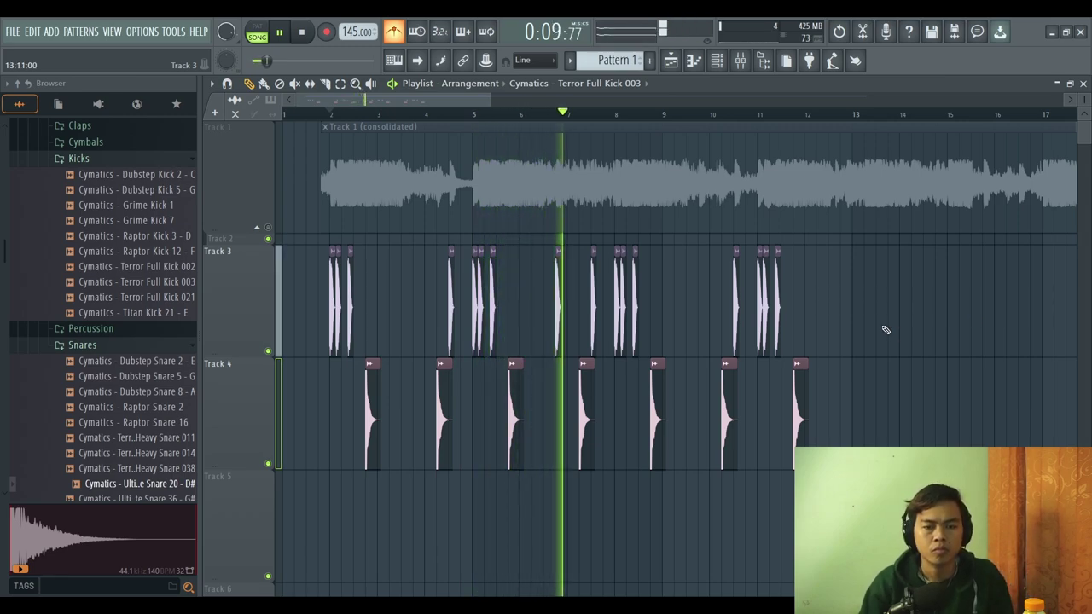
scroll(883, 328, "down", 1)
key("space")
- Select all kick and snare clips on Tracks 3 and 4 and repeat the pattern from bar 14
scroll(824, 310, "up", 4)
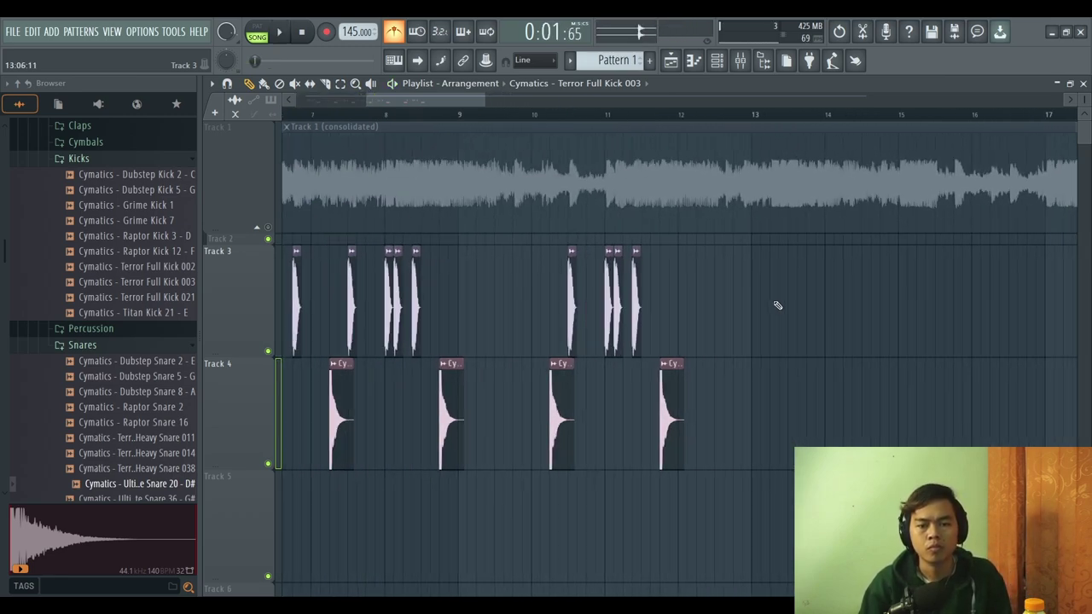
scroll(720, 299, "down", 4)
left_click_drag(820, 285, 206, 463)
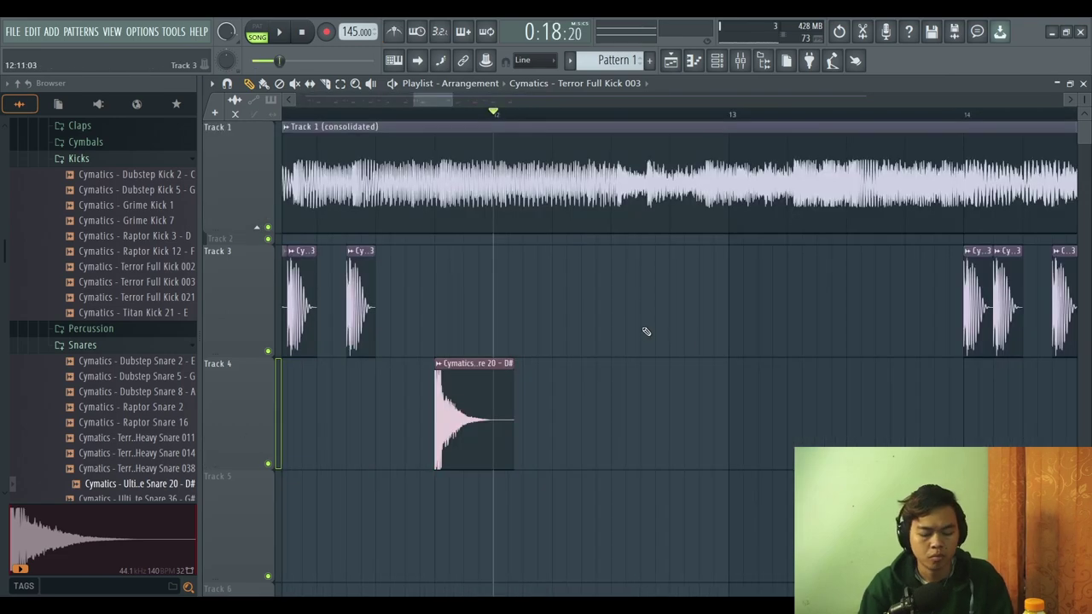
- Add the Gospel Drum Kit instrument to the channel rack and close its plugin window
key("F6")
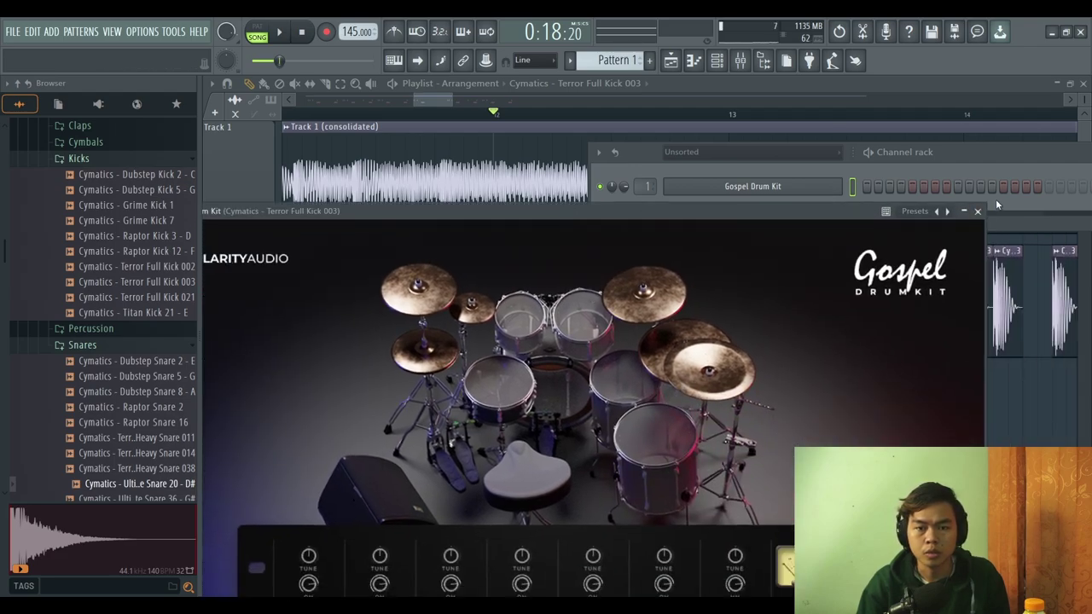
left_click(979, 212)
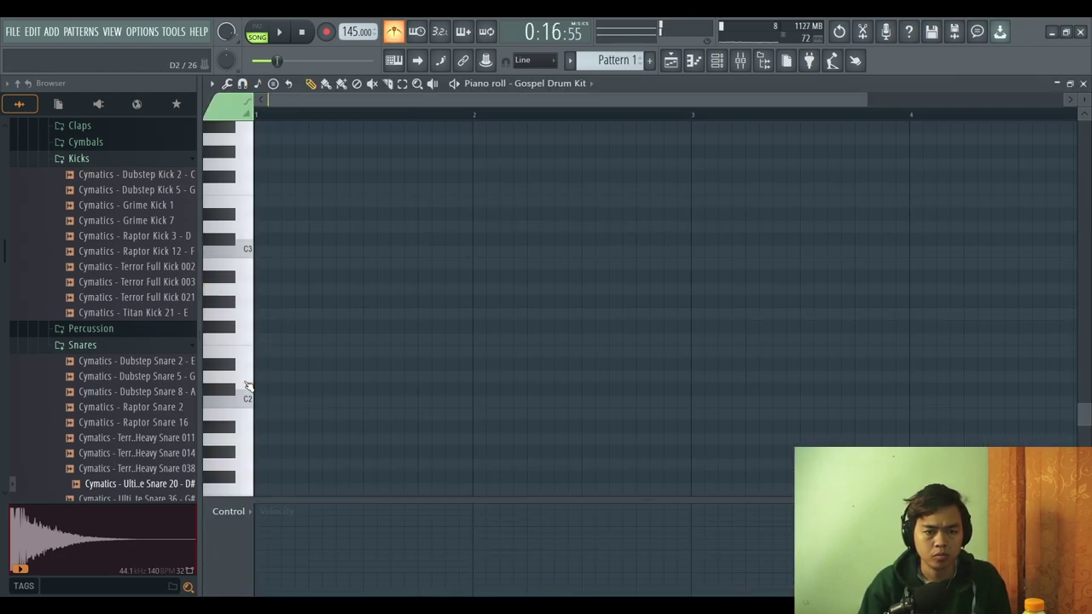
- Program a drum fill for the Gospel Drum Kit with C4, A3, G3 and D3 notes across bars 1 and 2
scroll(250, 230, "up", 3)
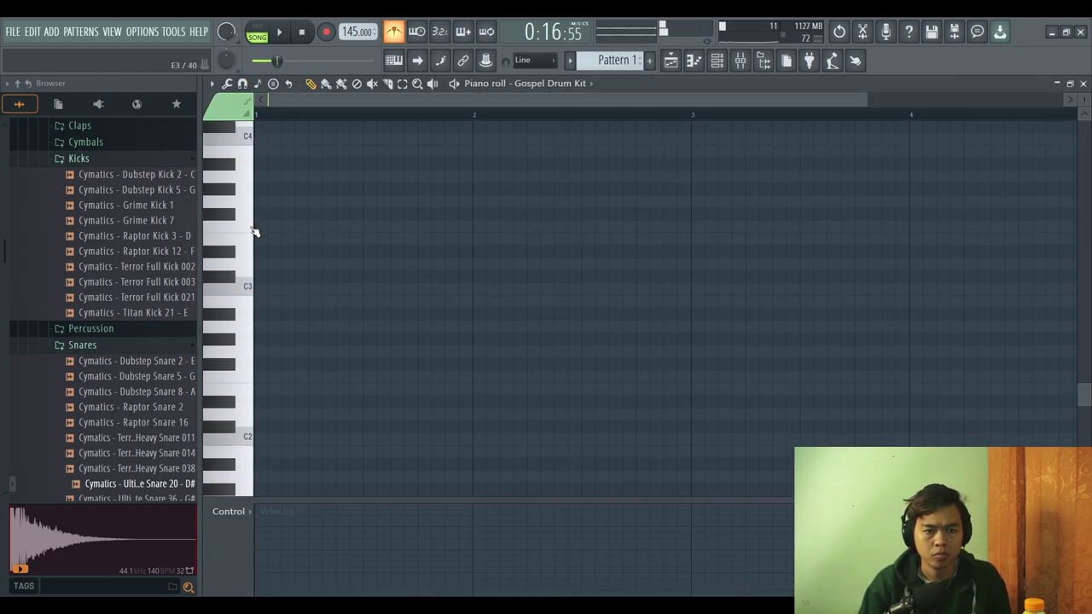
scroll(250, 173, "up", 3)
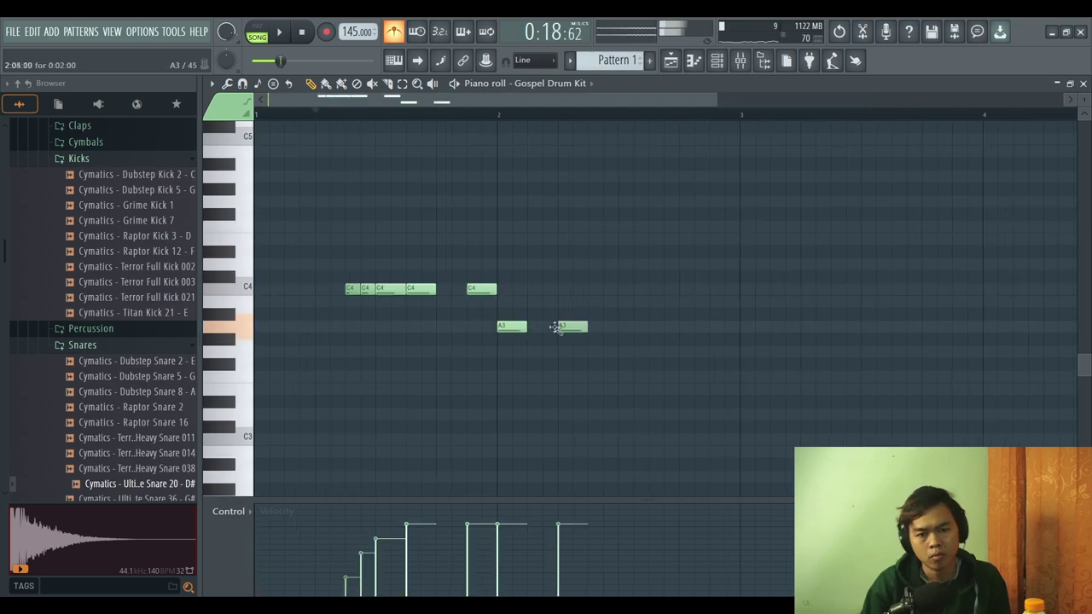
scroll(597, 327, "up", 2)
scroll(634, 330, "down", 2)
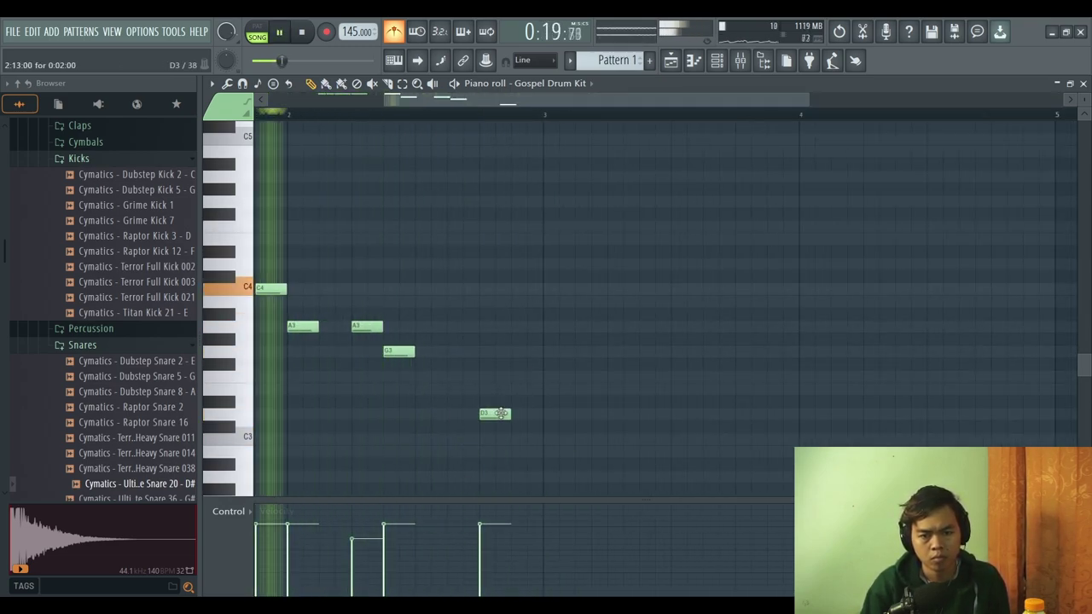
- Add a C#4 hit at the start of bar 3, play the fill back, and leave the piano roll
left_click(553, 250)
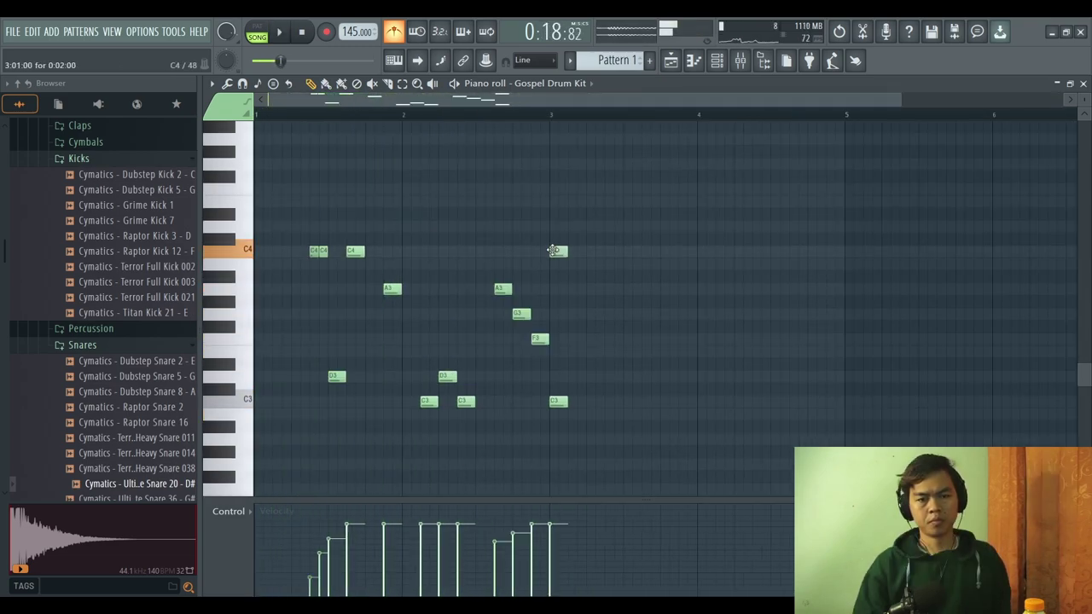
left_click_drag(553, 250, 553, 238)
key("space")
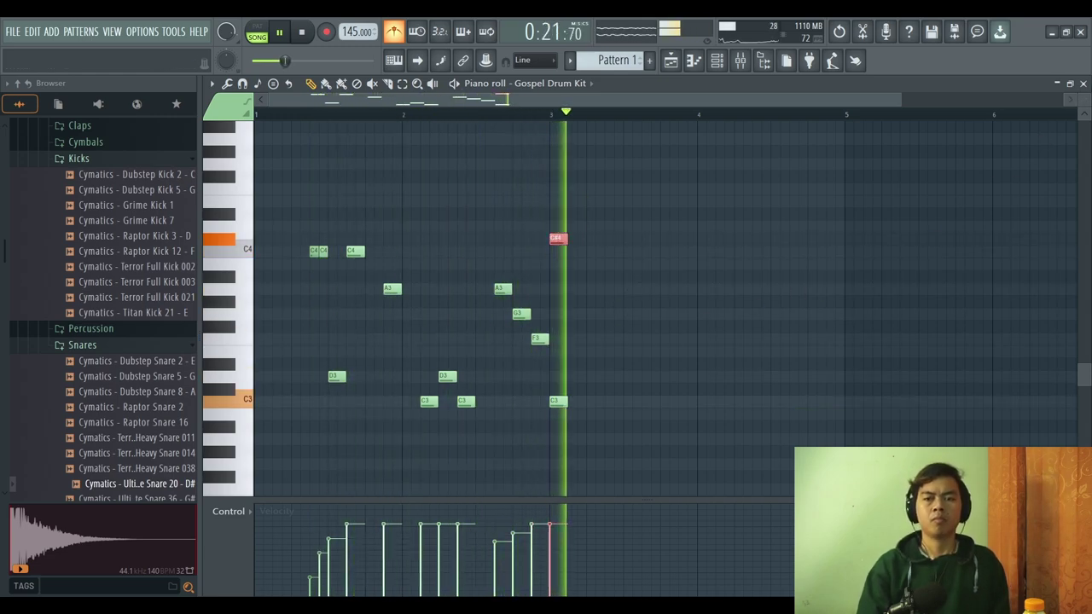
left_click(1084, 83)
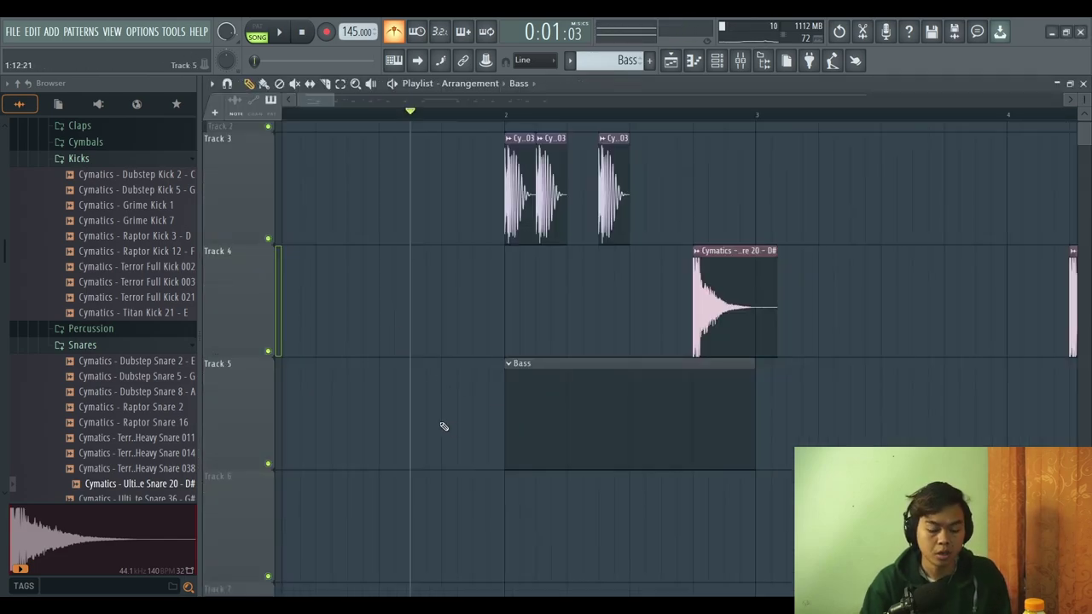
- Open the piano roll of the Serum channel for the Bass pattern
key("F6")
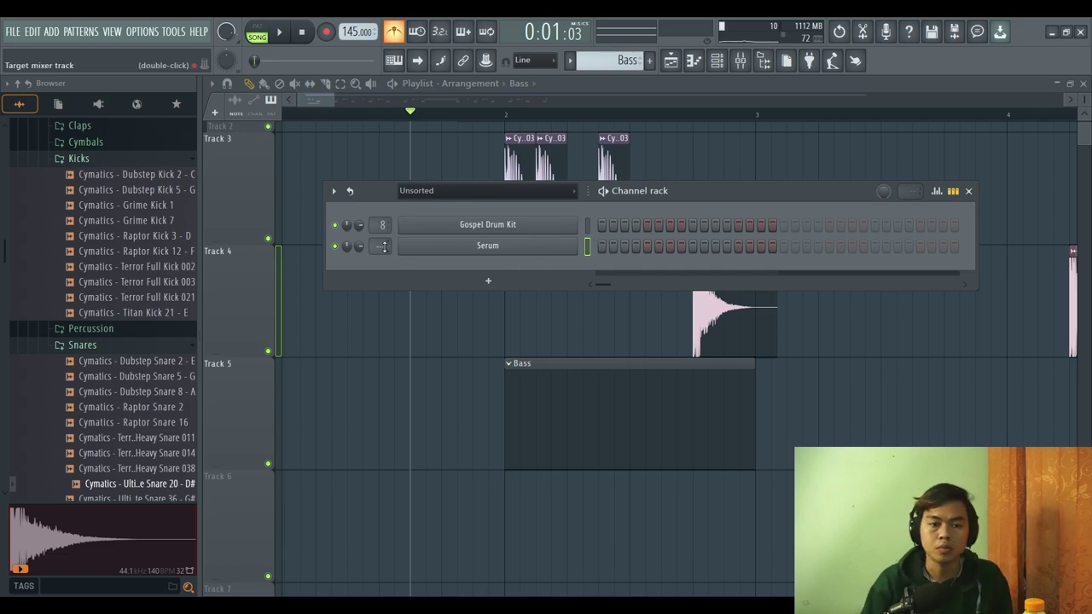
key("F7")
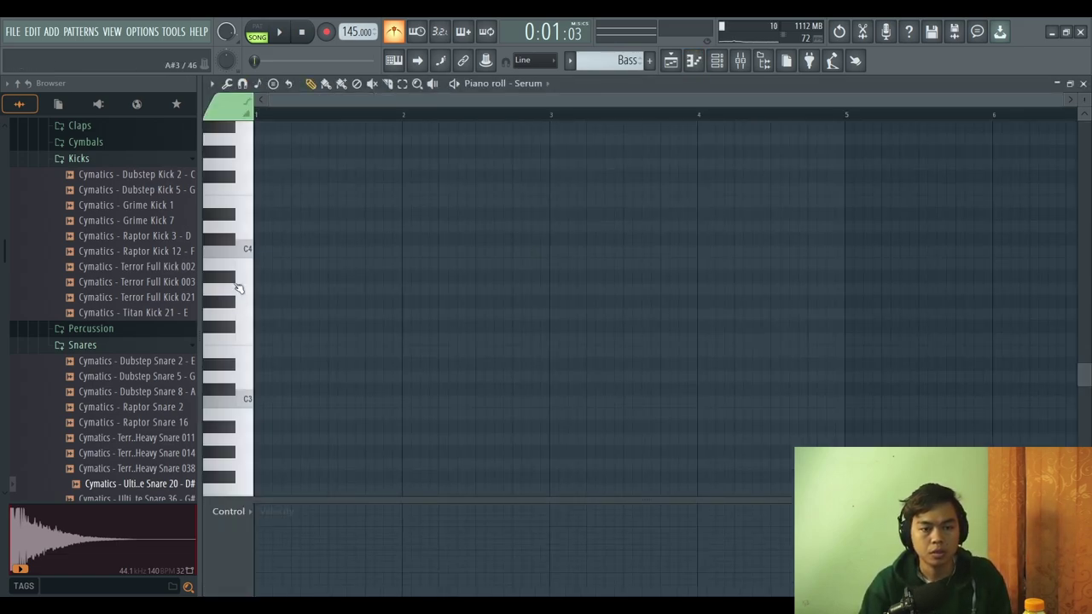
- Try out low Serum pitches against the song and place a C#3 note at the start of bar 1
left_click(256, 328)
scroll(259, 341, "down", 3)
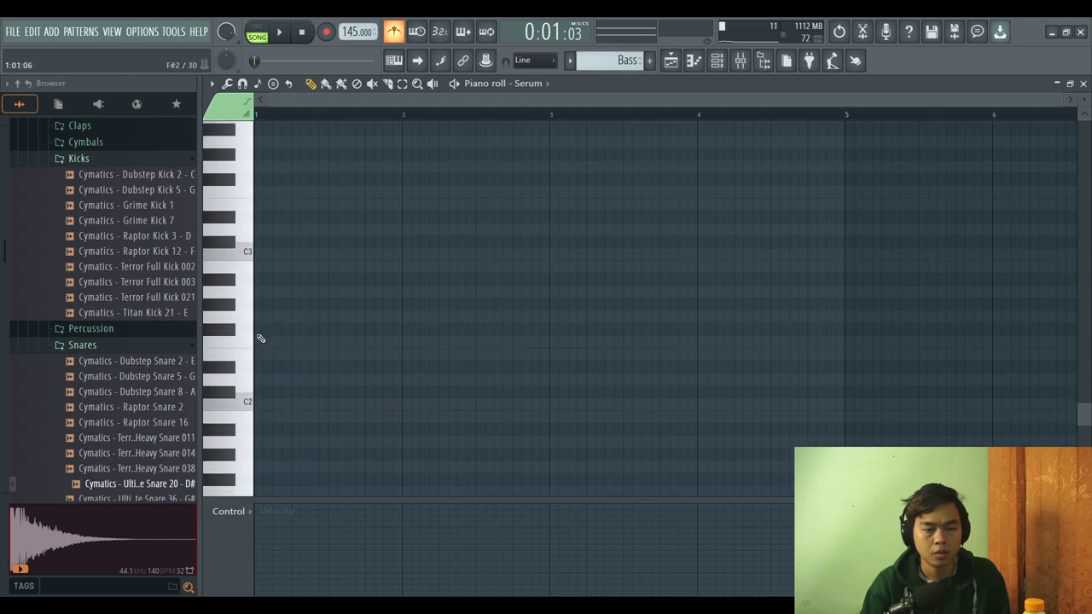
left_click(249, 312)
left_click(246, 340)
left_click(244, 314)
left_click(240, 207)
key("space")
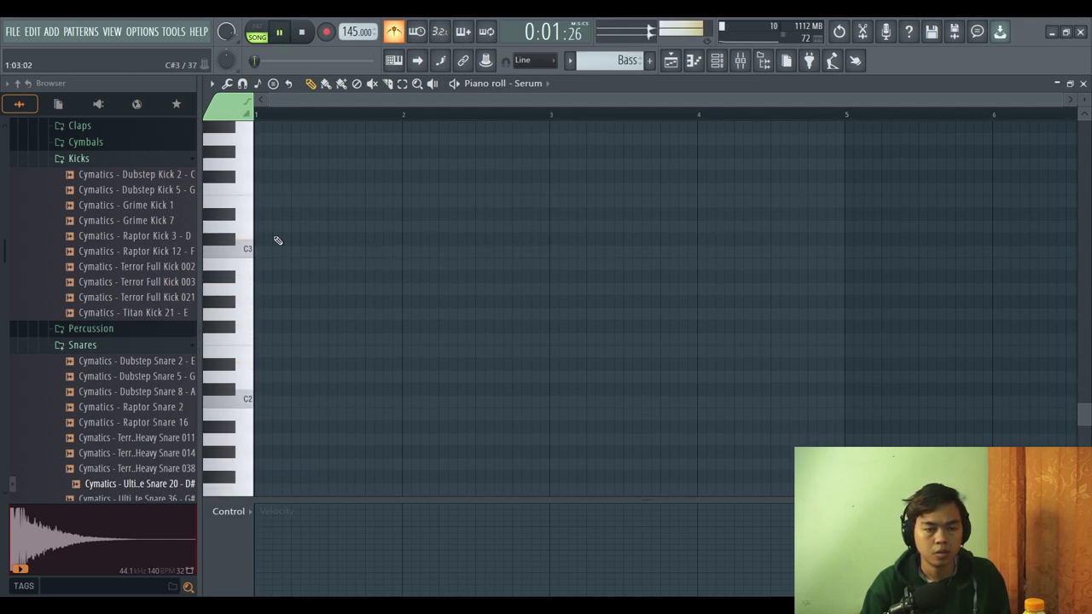
left_click(276, 226)
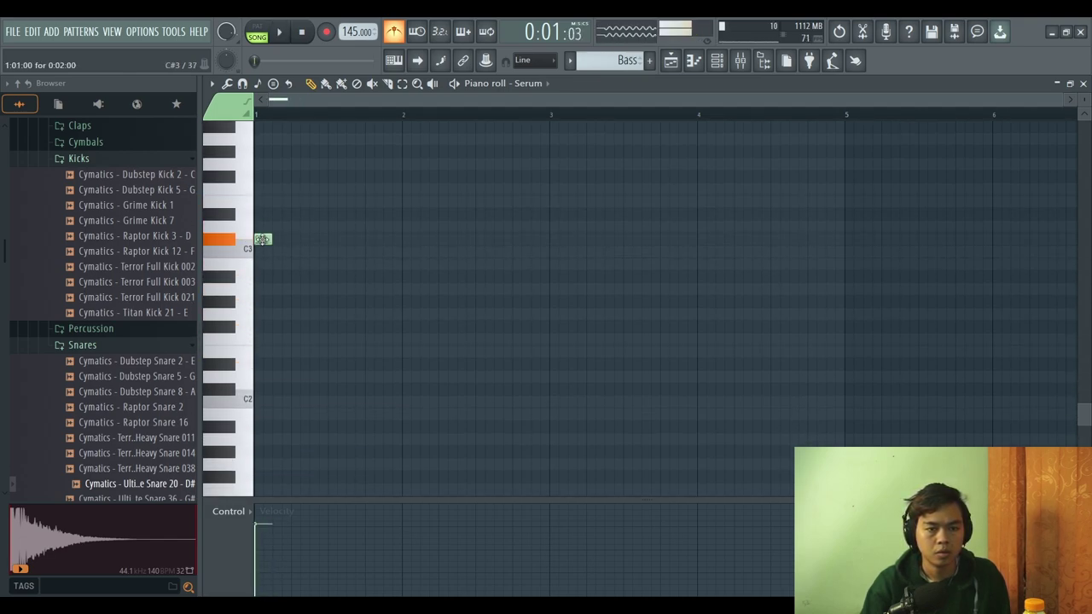
- Turn the Serum bass note into a two-bar B2 starting at bar 1 and play it back
left_click_drag(262, 238, 550, 278)
scroll(425, 298, "up", 3)
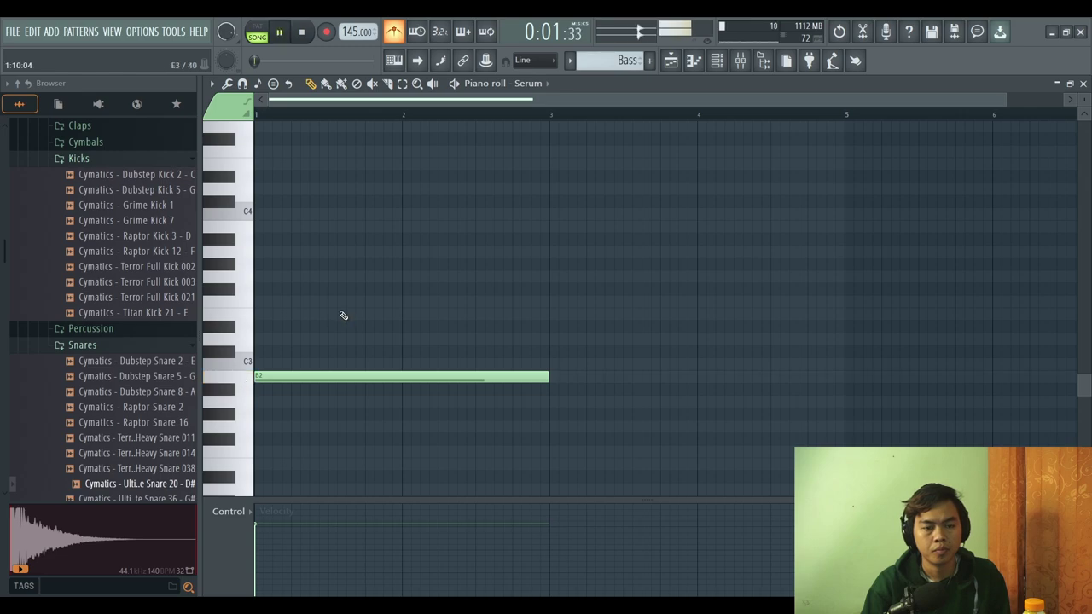
key("space")
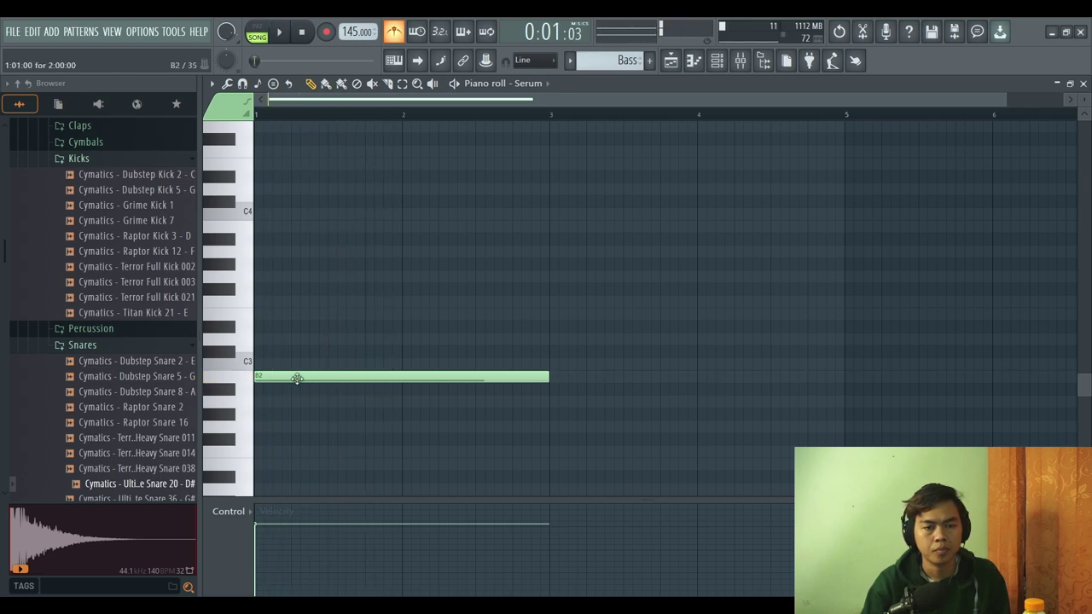
- Select the Serum mixer track and add a second Serum channel carrying the same two-bar B2 note
key("F9")
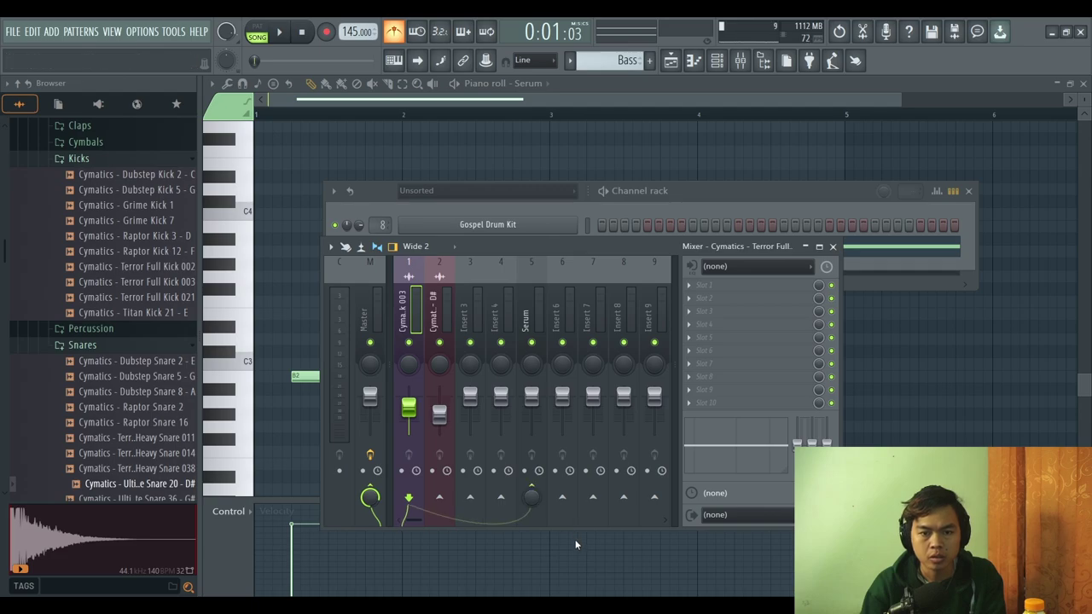
left_click(527, 331)
left_click(276, 34)
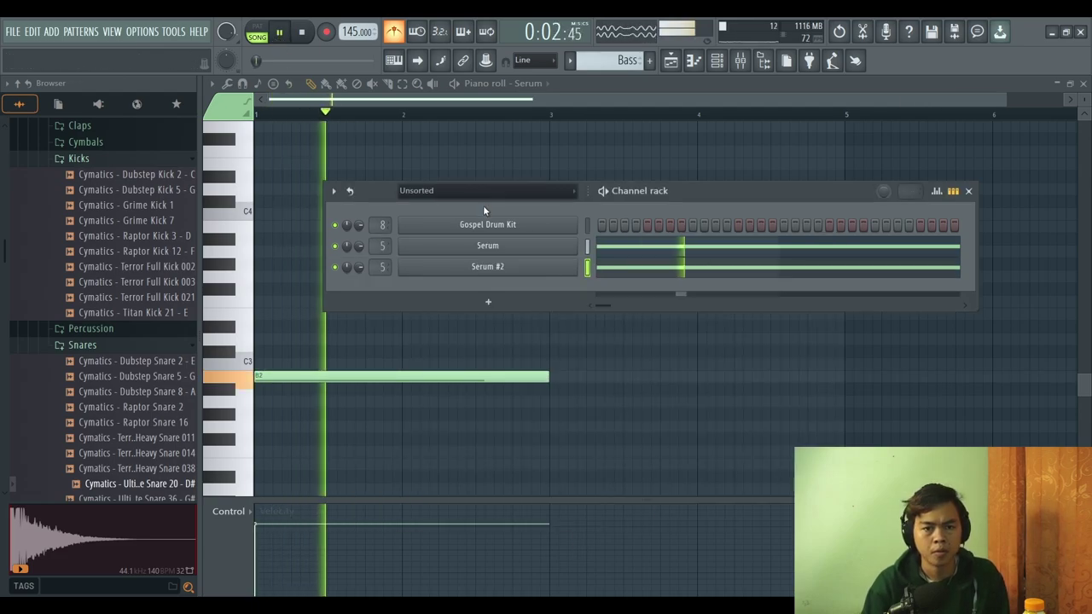
- Route the second Serum channel to mixer track 5 and lower its two-bar note to B1, auditioning both basses
key("space")
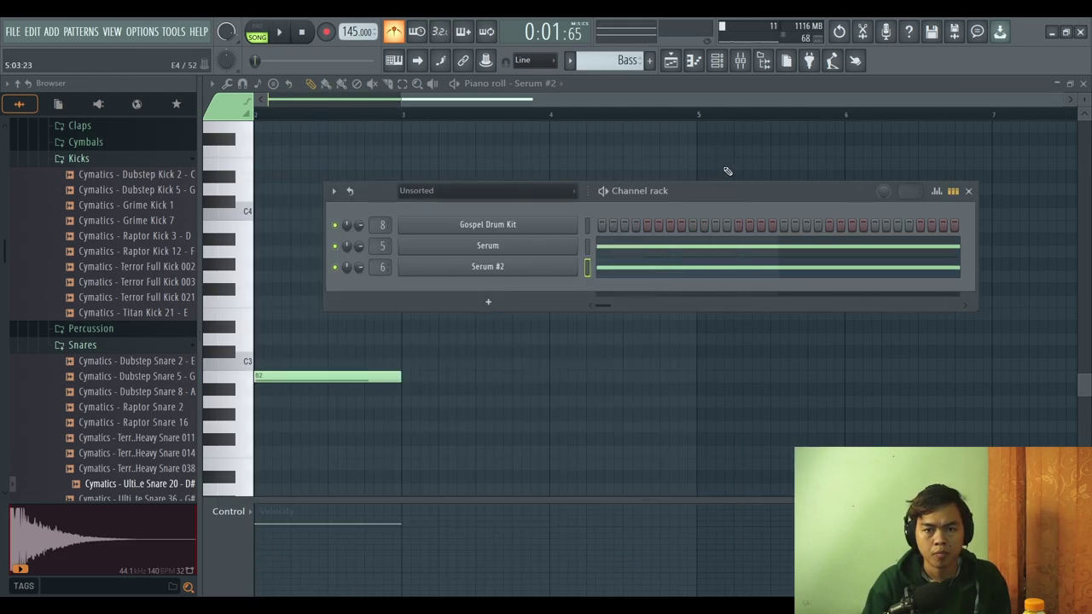
key("space")
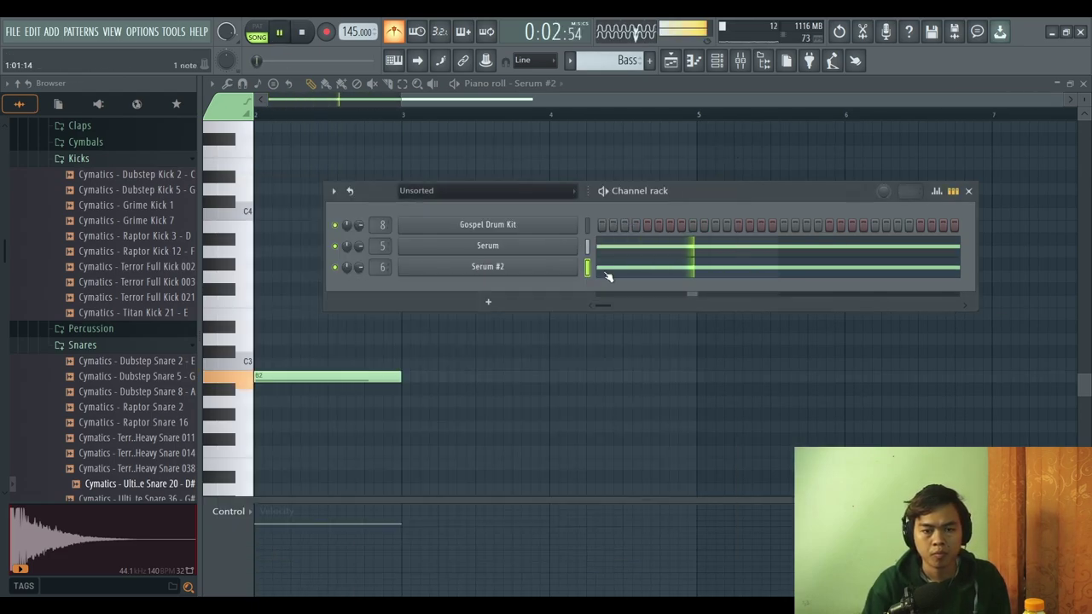
key("space")
key("space")
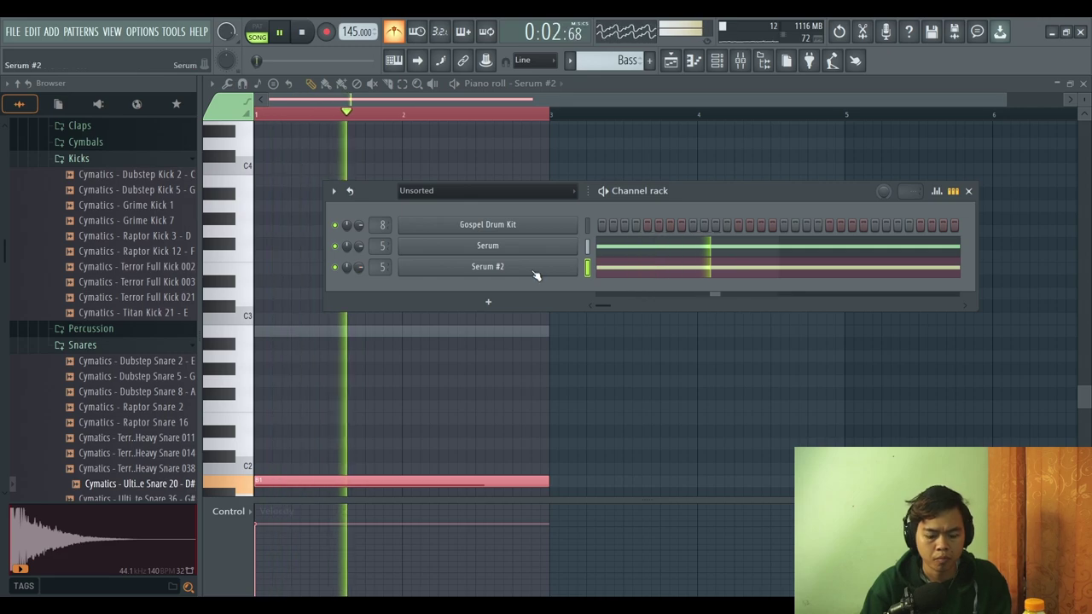
- Add a Fruity Limiter to the Serum mixer track and lower the track's volume
key("F9")
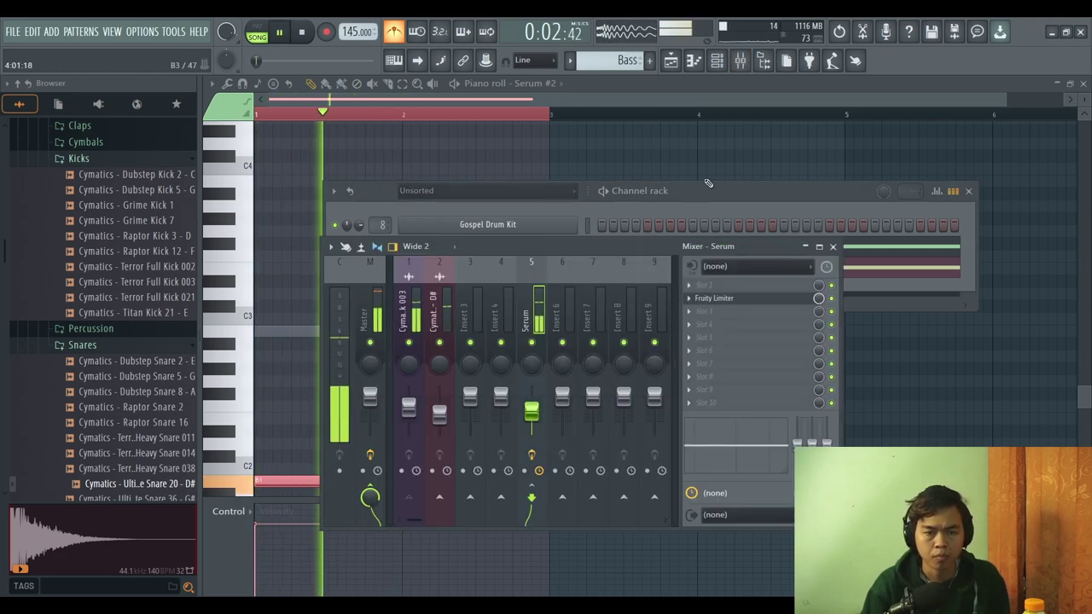
right_click(740, 149)
key("space")
- Place Bass pattern clips at bars 2 and 5 on Track 5 of the playlist and play them with the drums
key("F5")
key("space")
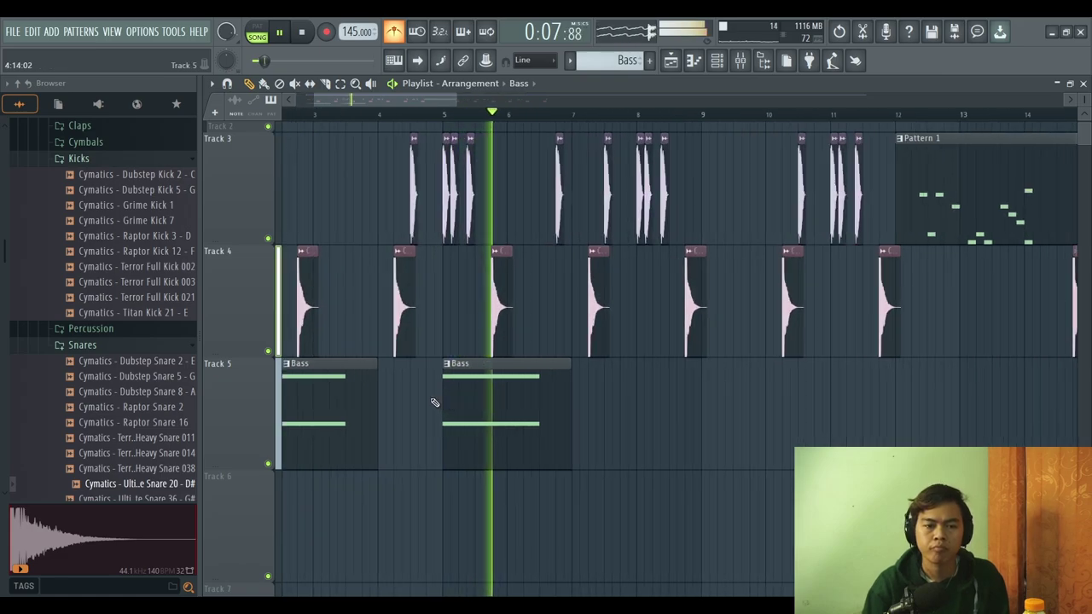
key("space")
scroll(393, 102, "up", 3)
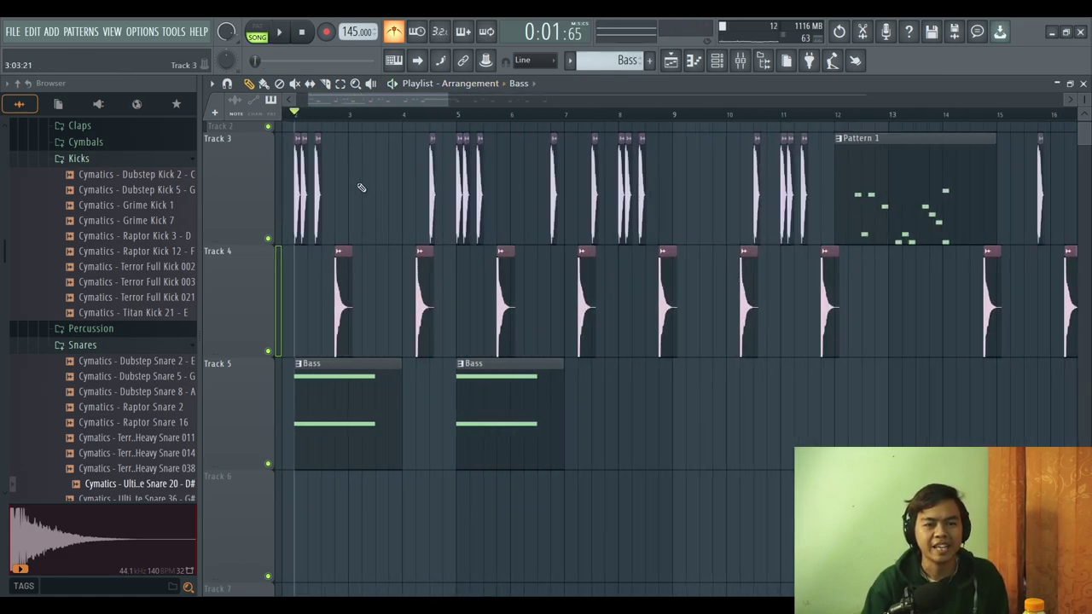
left_click_drag(394, 104, 312, 111)
- Add a 3x Osc channel to the Bass pattern on mixer track 5 and paste the bass note into it
key("F6")
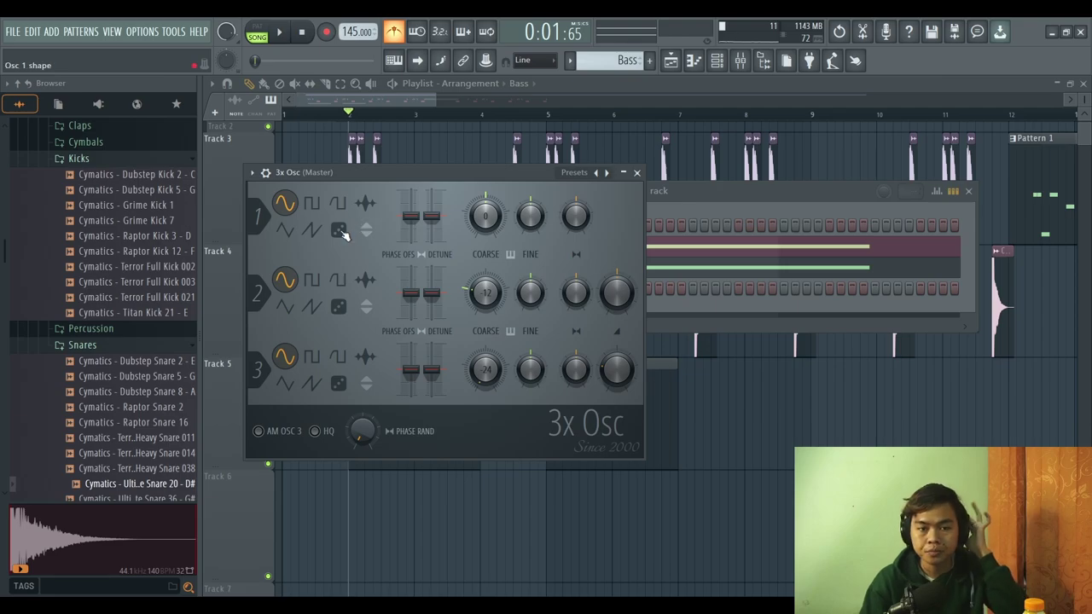
key("Escape")
key("ctrl+v")
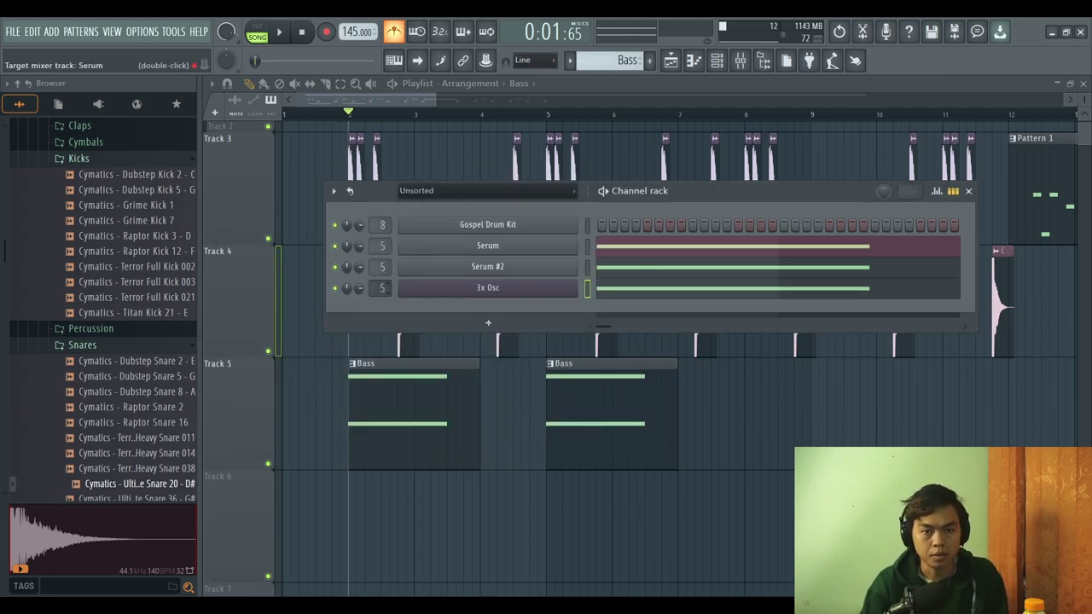
- Repeat the Bass clips every three bars along Track 5 through bar 23, aligning the last four copies to start at bar 14
key("space")
left_click_drag(360, 292, 360, 350)
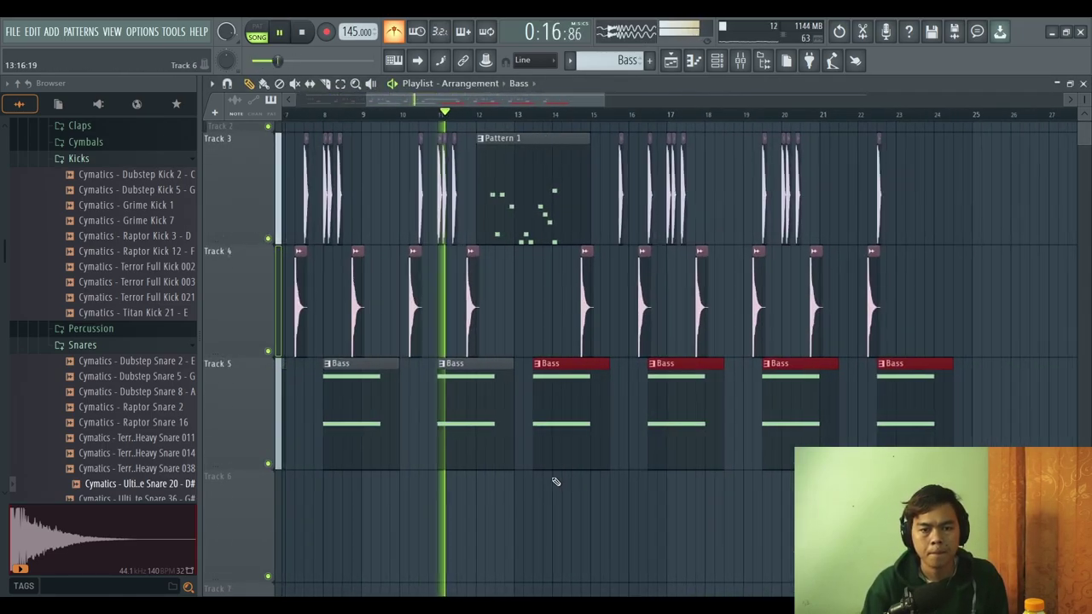
scroll(557, 482, "up", 2)
scroll(563, 473, "up", 1)
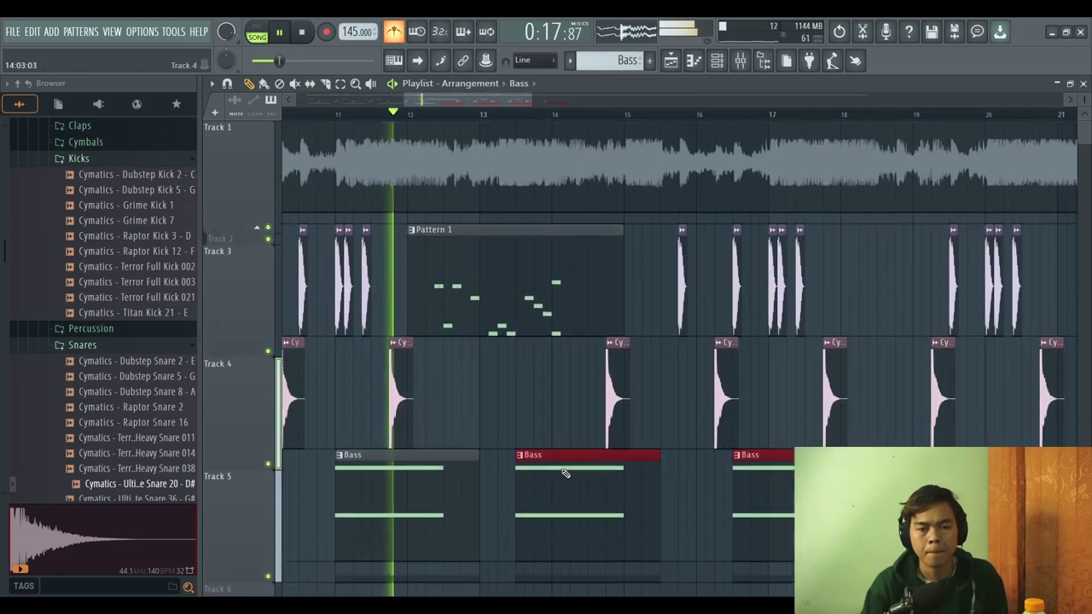
scroll(564, 472, "down", 1)
left_click_drag(566, 422, 677, 428)
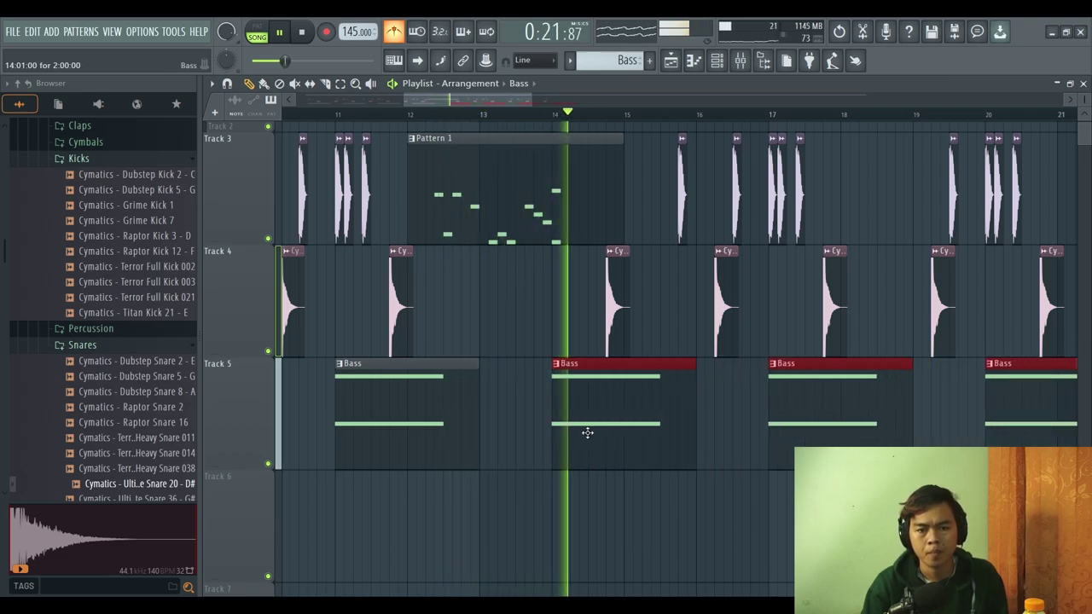
- Play the arrangement and examine how the Bass clips line up with the drums and the audio track
scroll(588, 433, "down", 4)
scroll(558, 451, "up", 4)
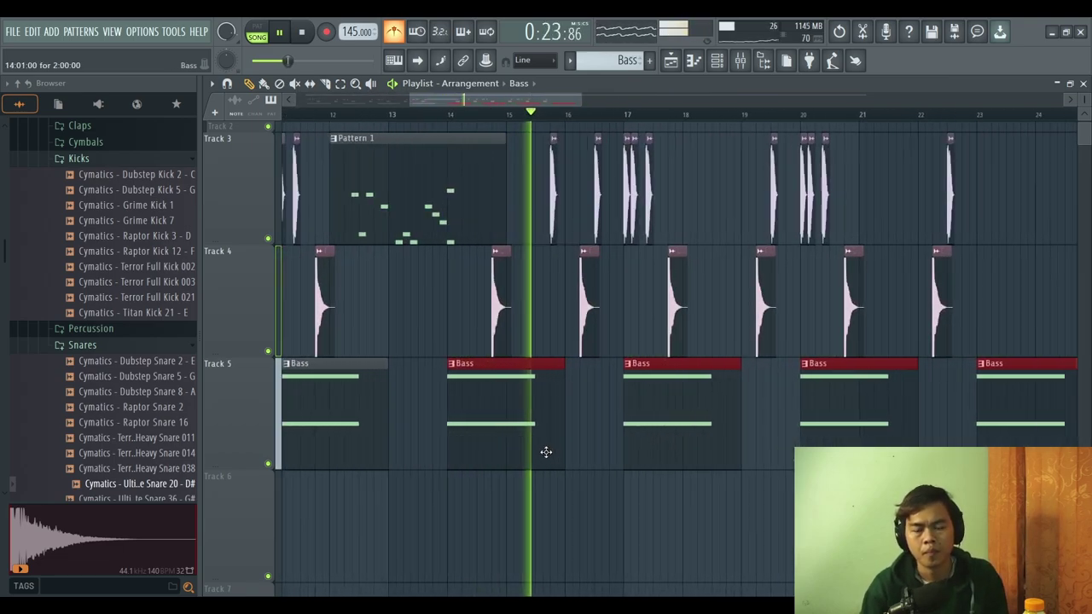
scroll(546, 453, "down", 4)
scroll(695, 390, "up", 2)
scroll(445, 371, "up", 4)
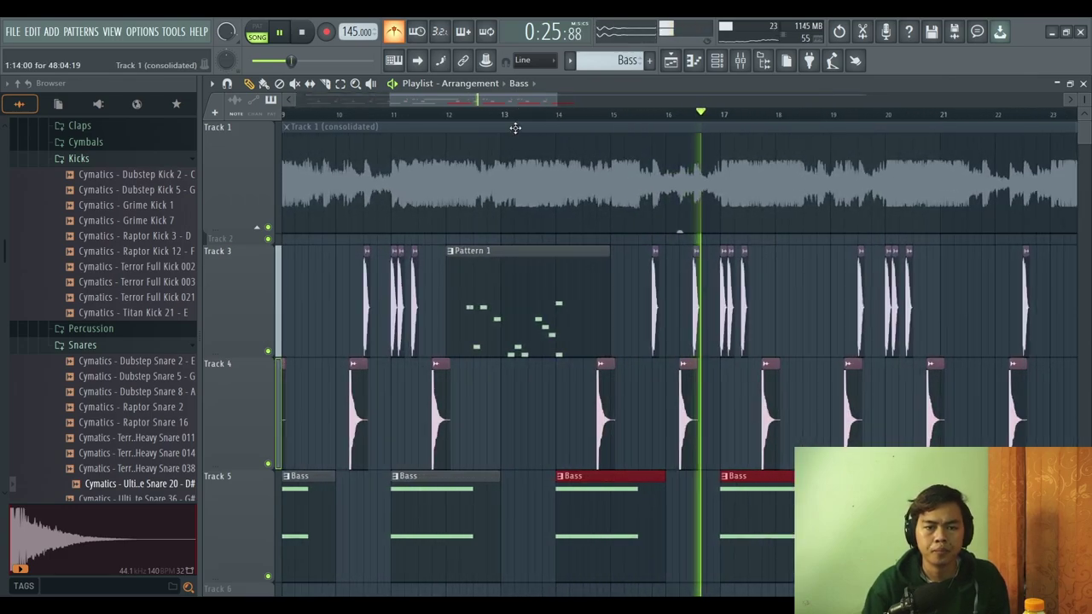
left_click_drag(507, 100, 409, 100)
scroll(388, 153, "down", 3)
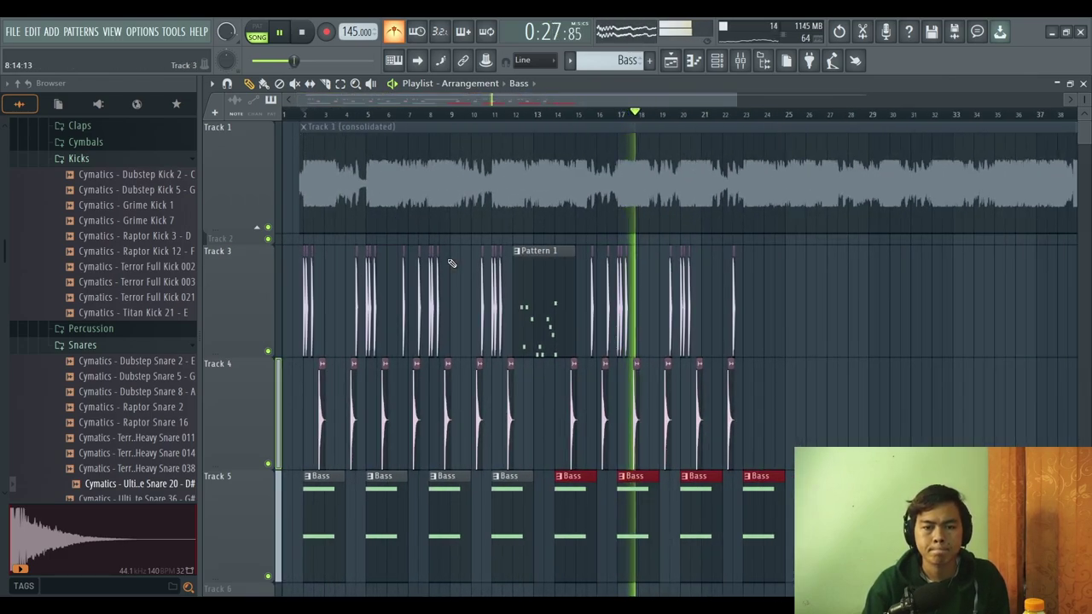
scroll(450, 257, "down", 2)
key("space")
- Solo Track 1 with its consolidated audio clip unmuted and listen to it from bar 2
scroll(391, 112, "up", 3)
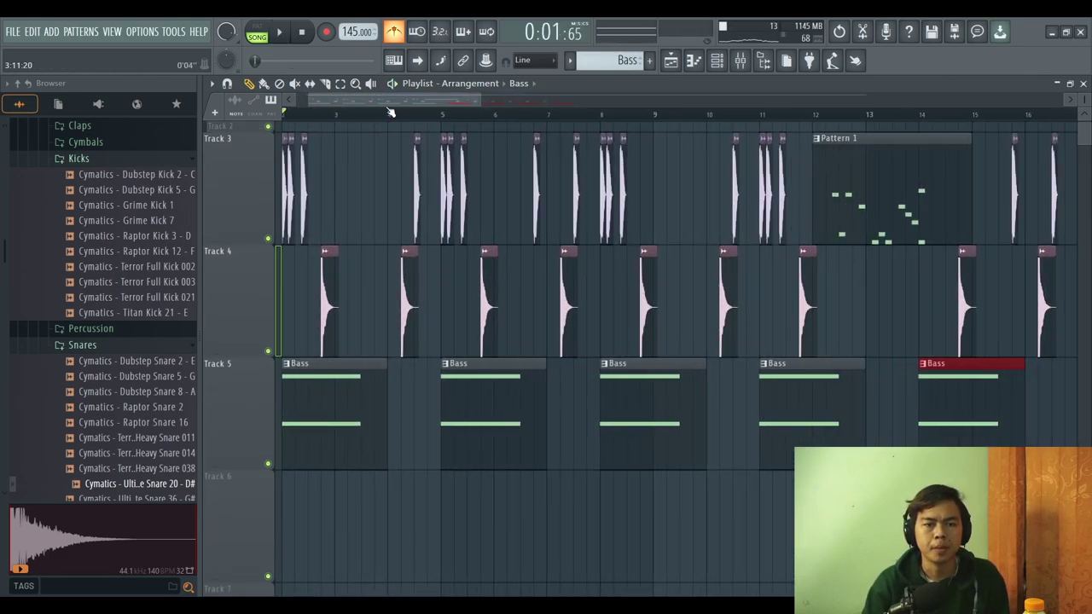
left_click_drag(389, 102, 331, 101)
scroll(329, 111, "up", 2)
scroll(315, 280, "up", 2)
scroll(315, 281, "up", 2)
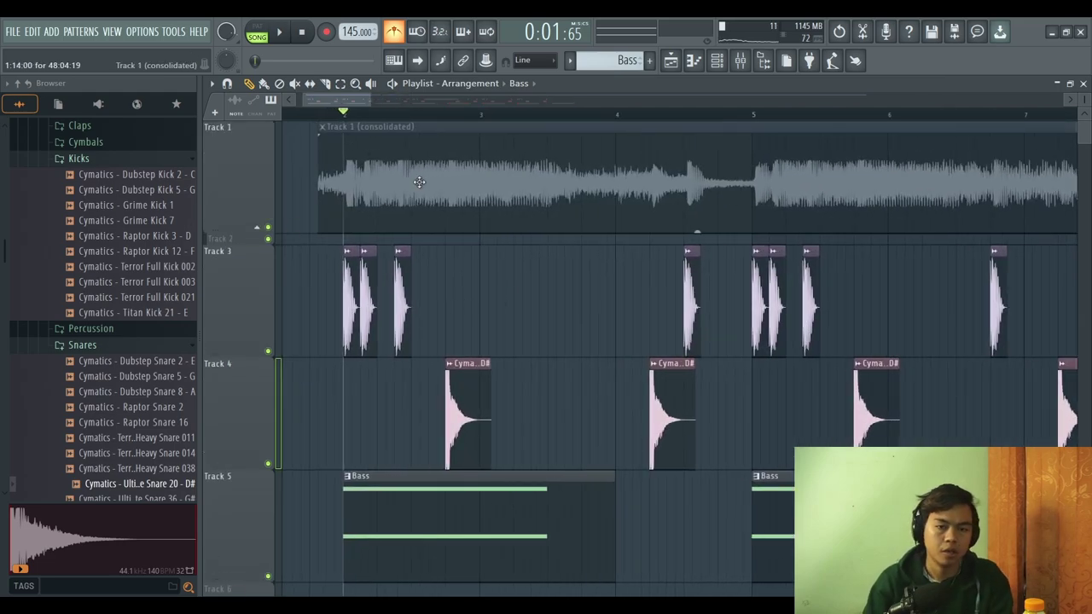
right_click(268, 229)
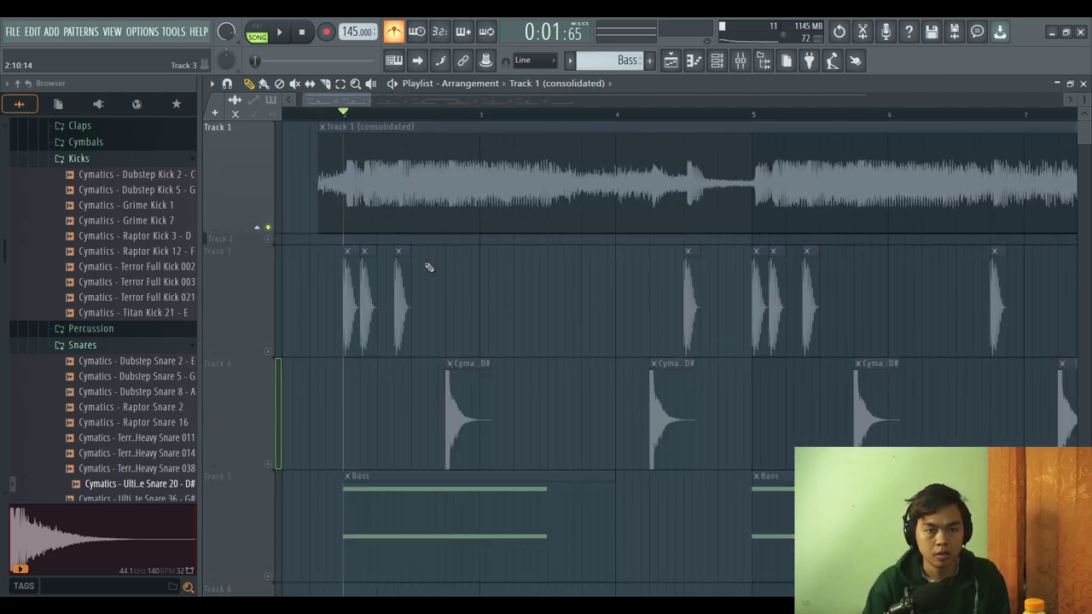
left_click(475, 218)
key("space")
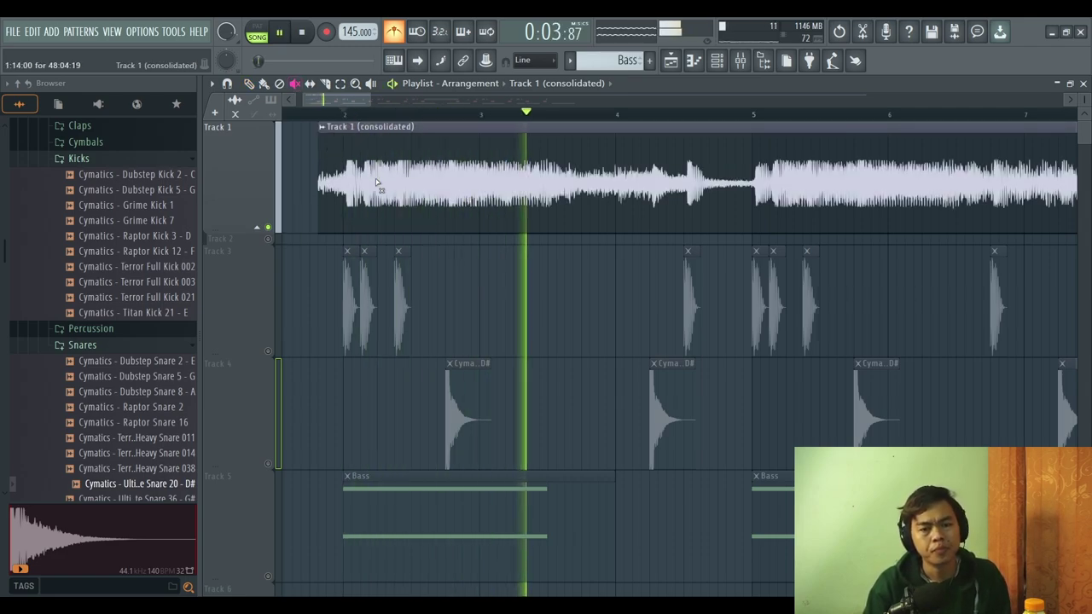
key("space")
- Start a Chord pattern for FL Keys with a B2 note about four bars long at bar 1 and play it
key("F7")
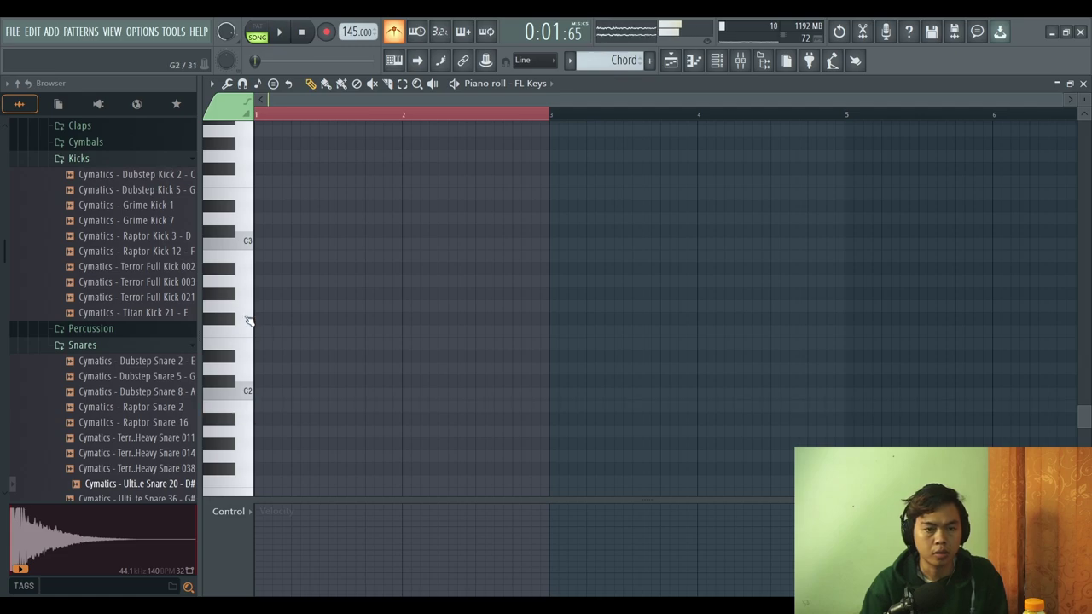
scroll(247, 269, "up", 3)
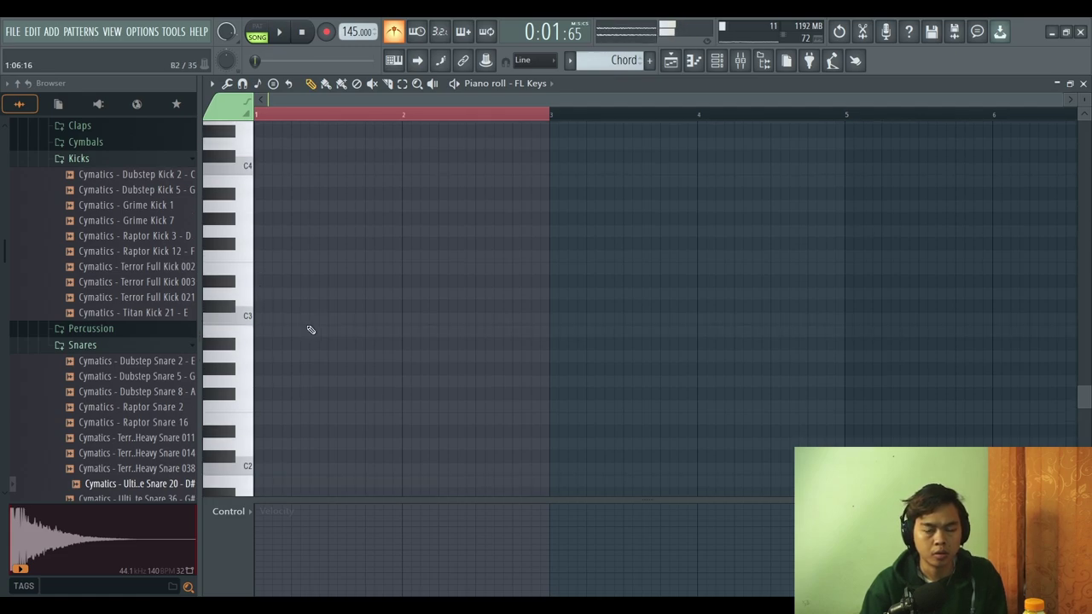
scroll(278, 336, "up", 3)
scroll(275, 375, "up", 1)
left_click(279, 440)
key("space")
scroll(272, 401, "down", 3)
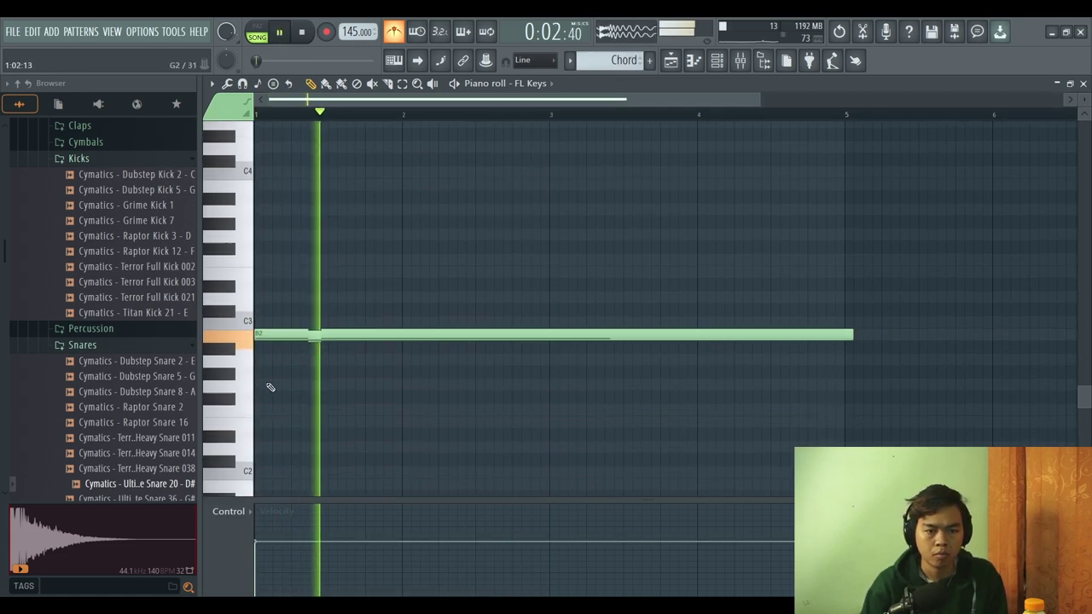
- Add an equally long B4 note at bar 1 and a G5 note starting at 1:07, auditioning the pattern
key("space")
scroll(247, 342, "down", 6)
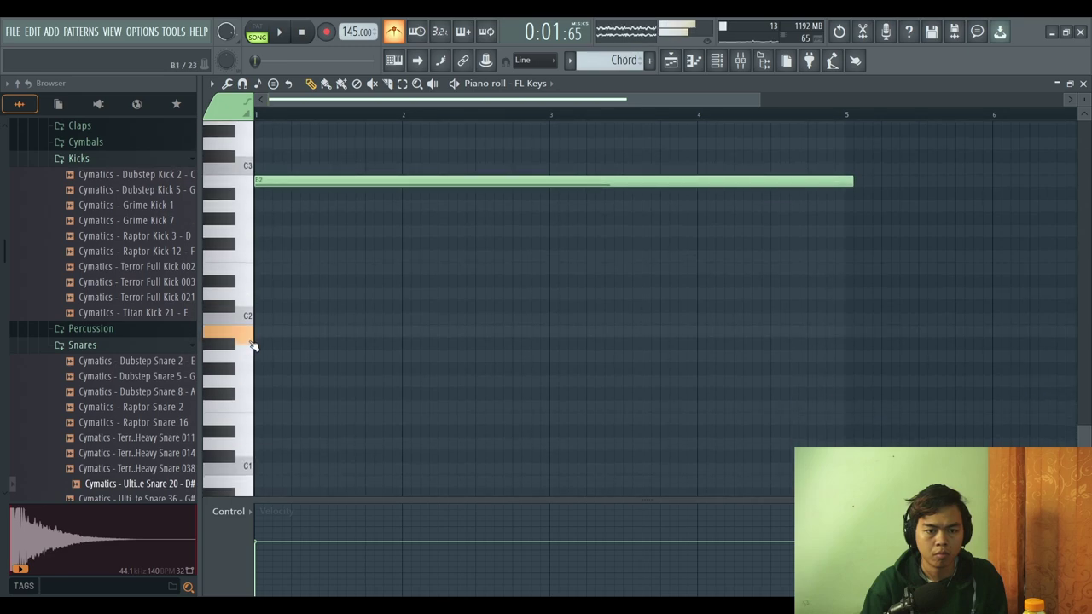
scroll(275, 326, "up", 6)
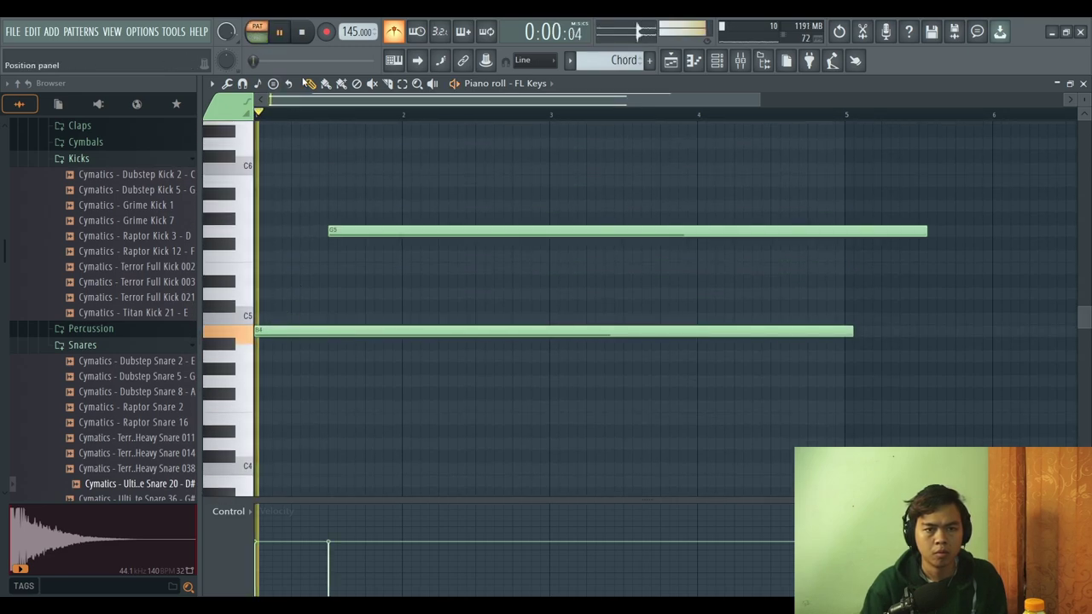
key("space")
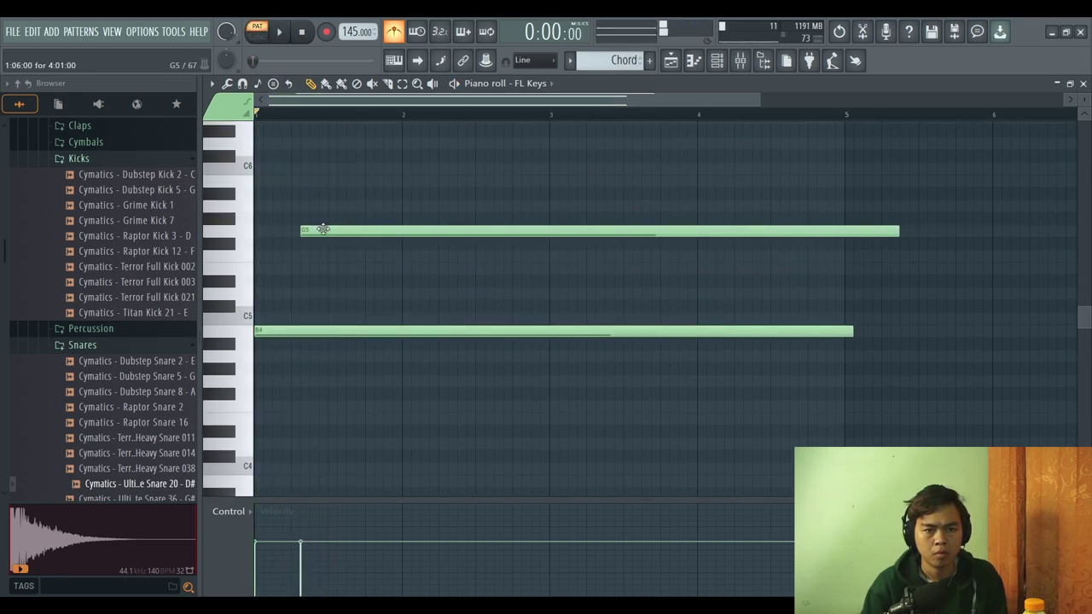
key("space")
left_click_drag(323, 229, 332, 230)
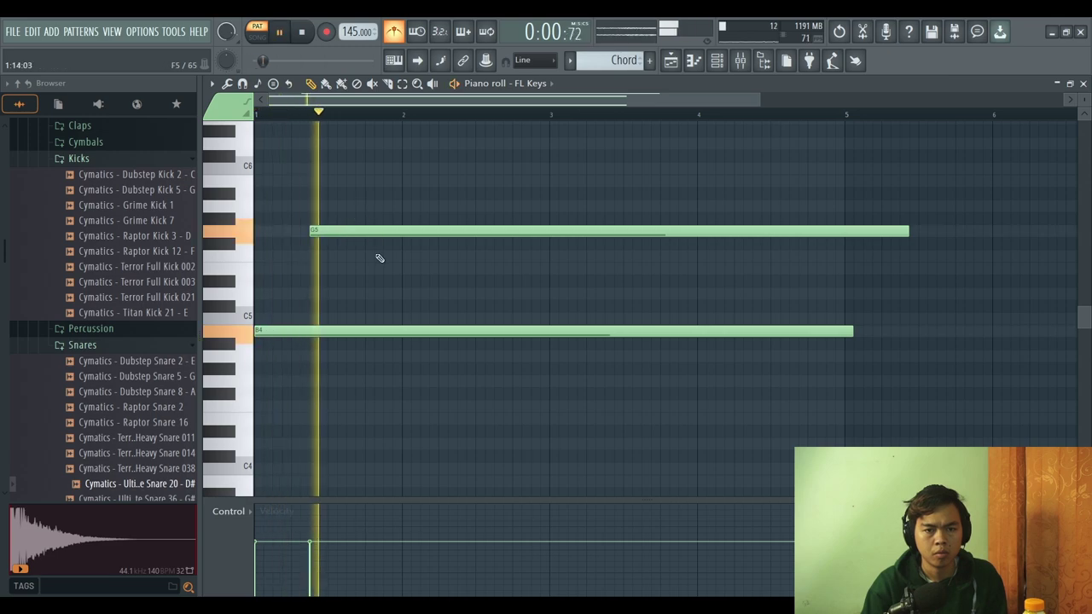
- Add staggered C#5, D5 and second B4 notes to the chord, ending the upper notes at bar 4, and play it back
key("space")
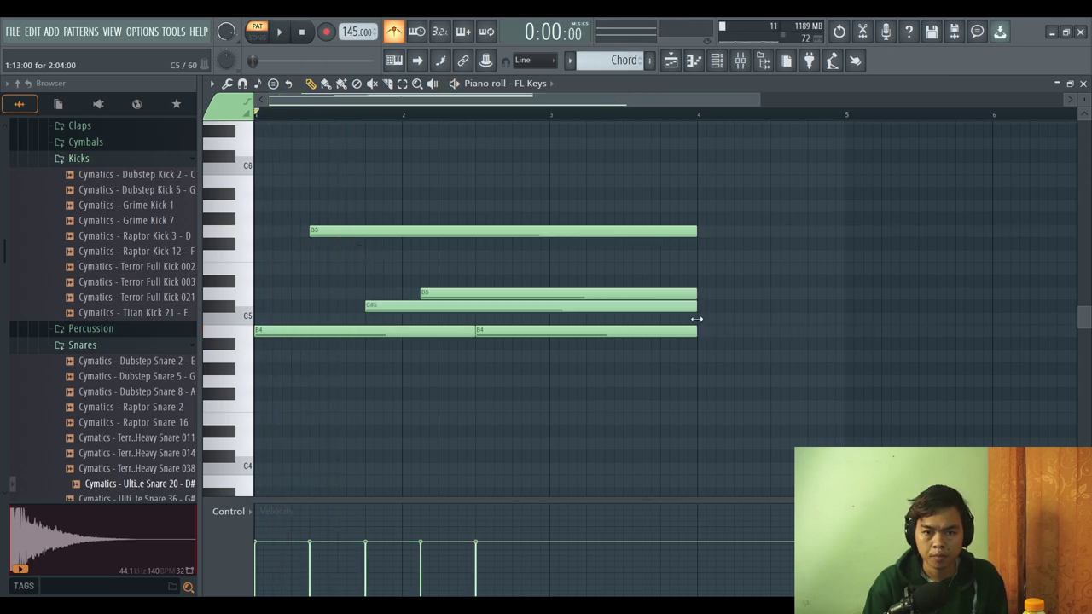
key("space")
scroll(609, 327, "down", 7)
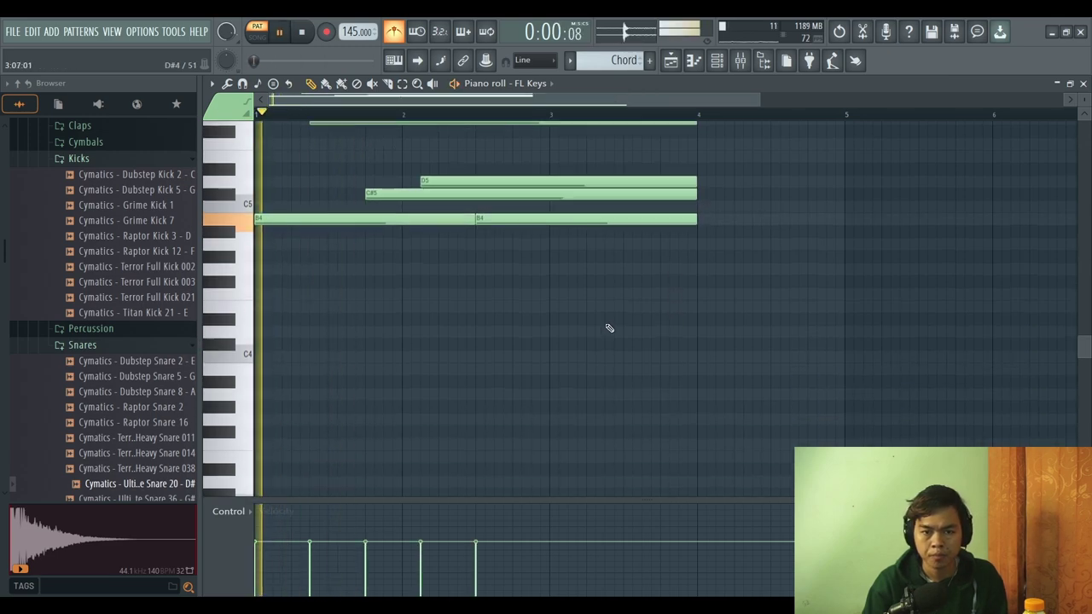
scroll(697, 311, "up", 2)
scroll(785, 261, "up", 8)
- Place Chord clips at bars 2, 5, 8 and 11 on Track 6 and play the arrangement with Track 1 muted
left_click_drag(803, 199, 682, 401)
scroll(763, 412, "down", 2)
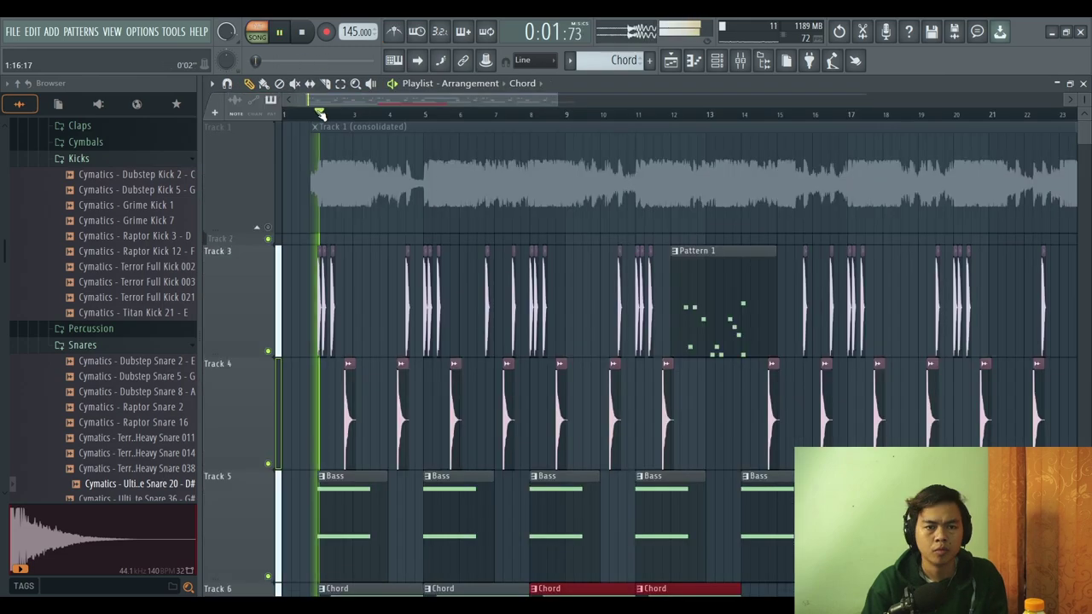
scroll(281, 228, "down", 2)
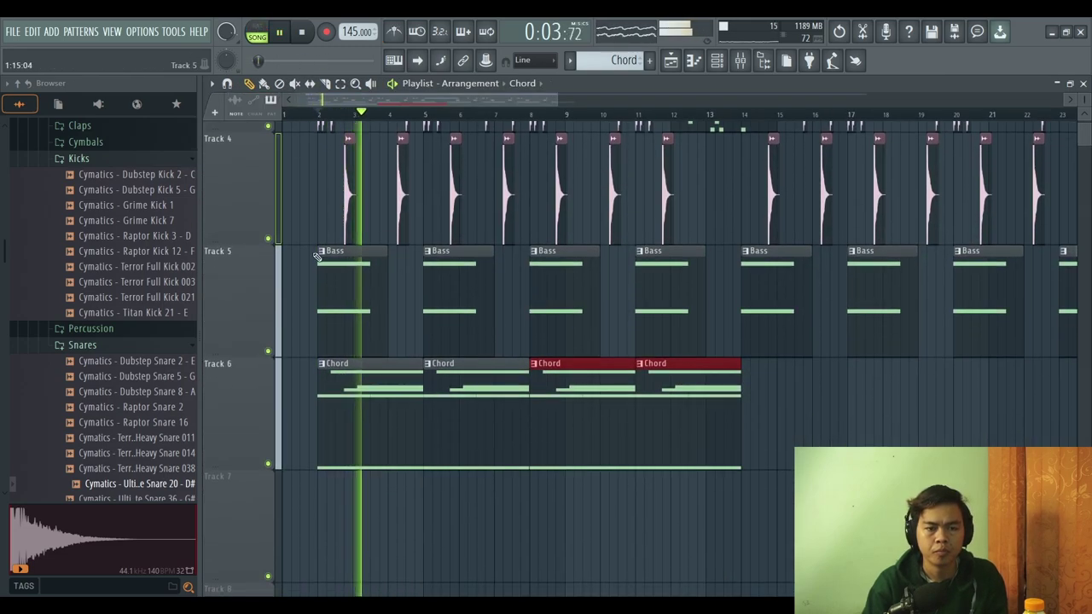
scroll(312, 228, "up", 4)
scroll(316, 235, "up", 2)
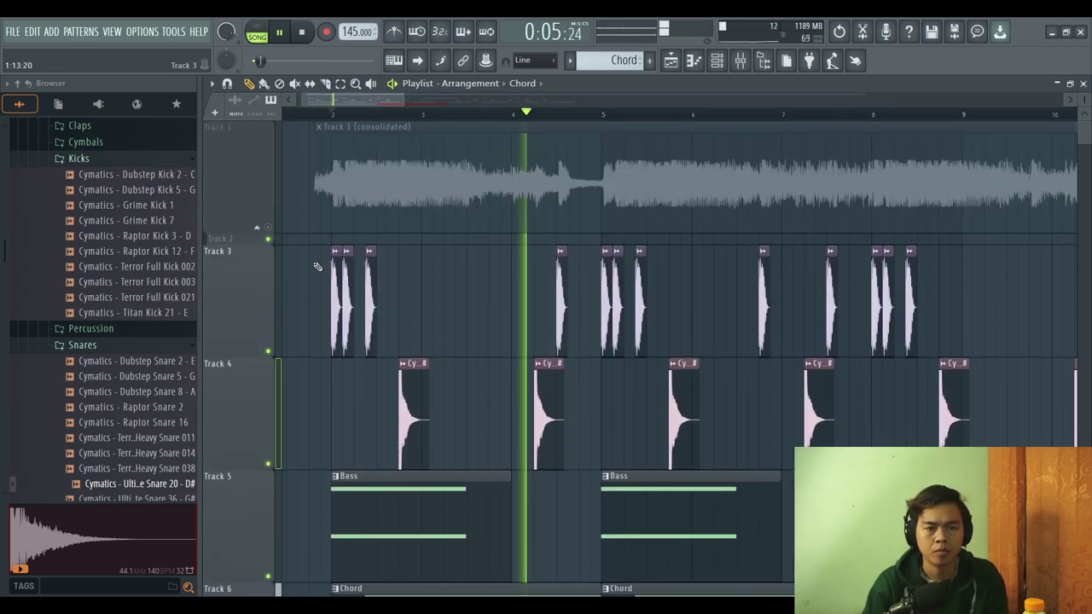
- Stop playback, solo Track 1 and set the play position just before bar 2
key("space")
right_click(268, 227)
left_click(319, 114)
scroll(321, 285, "up", 2)
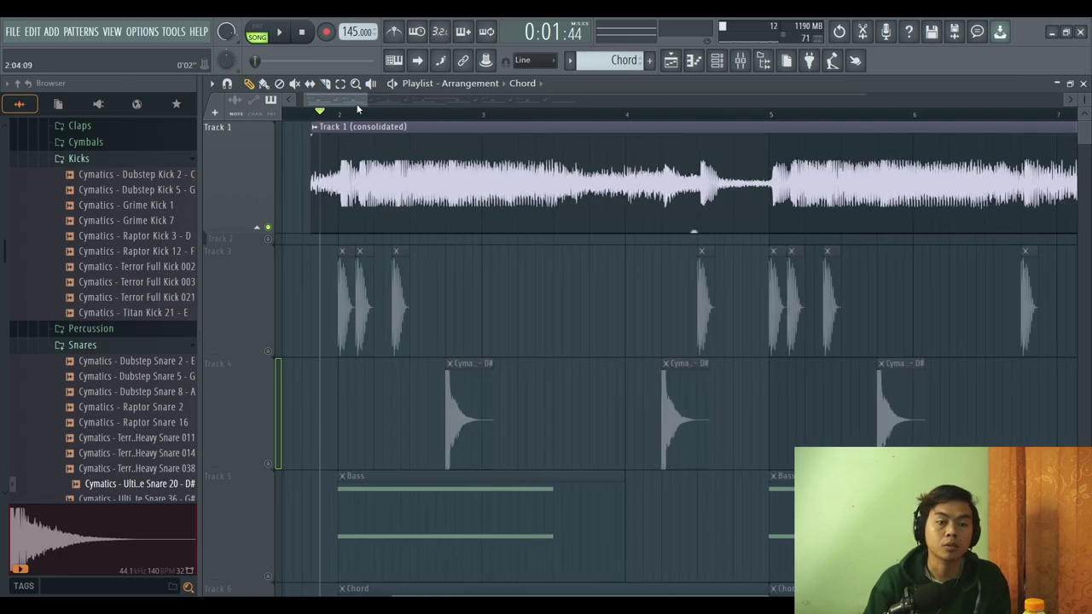
- Set the play position at the start of bar 2 in the arrangement
left_click_drag(356, 101, 302, 99)
scroll(369, 195, "down", 2)
scroll(319, 195, "up", 1)
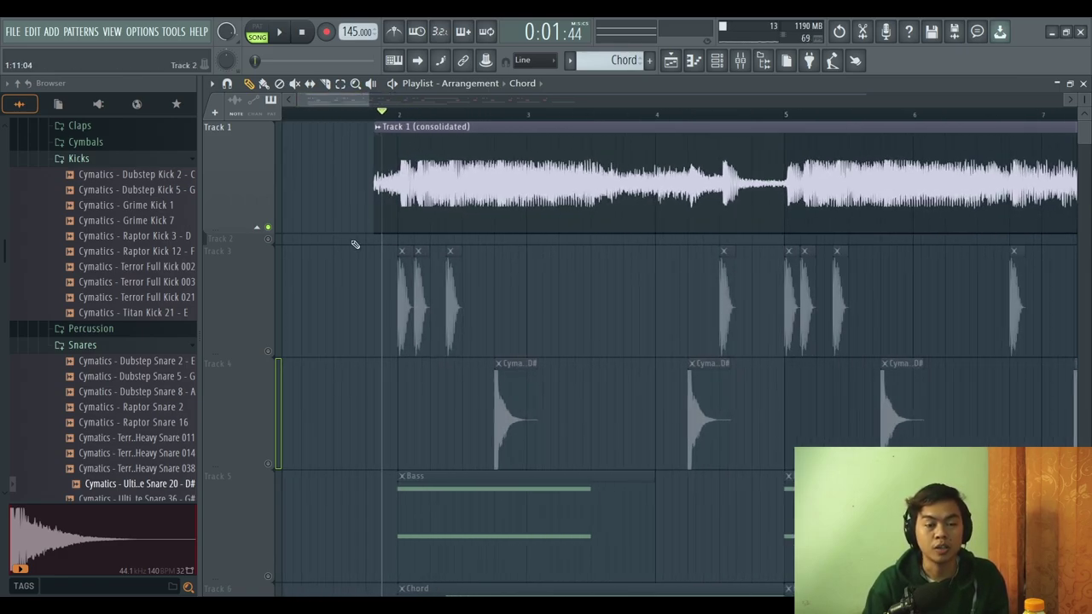
scroll(361, 197, "down", 3)
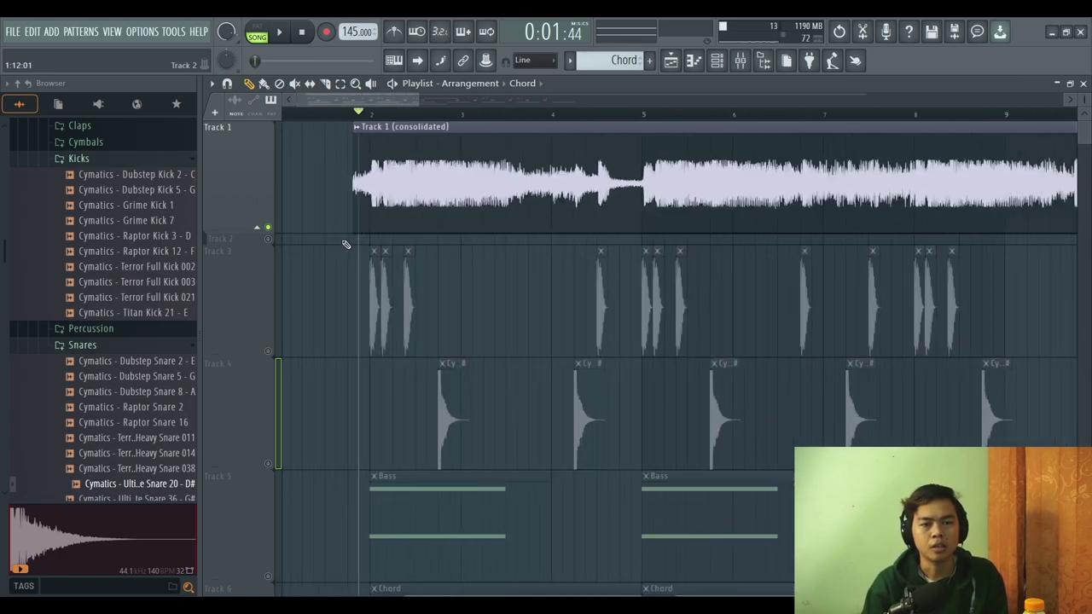
scroll(378, 277, "up", 3)
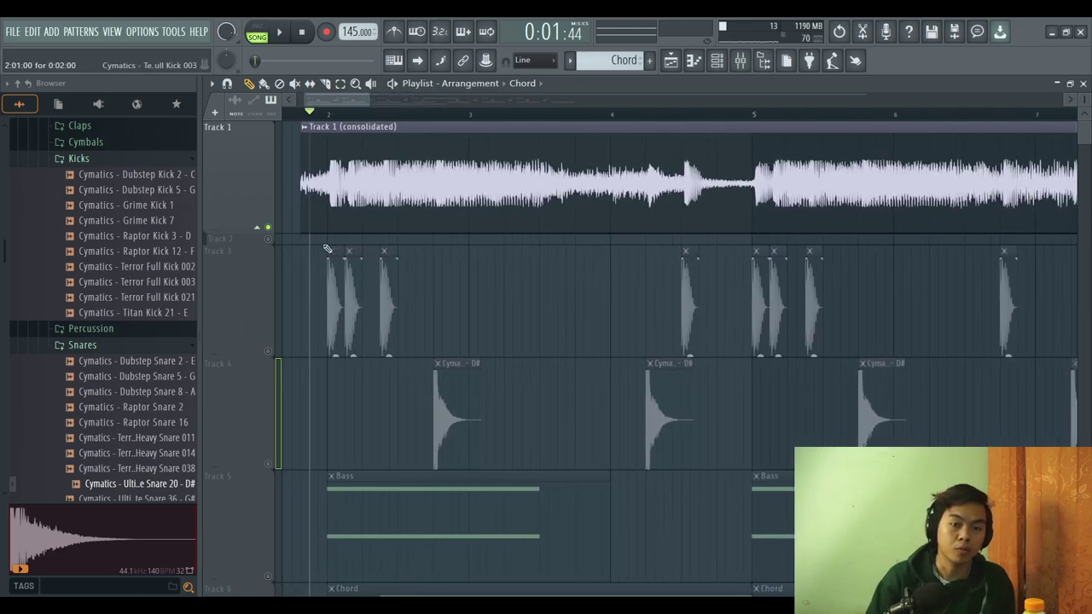
scroll(378, 232, "down", 3)
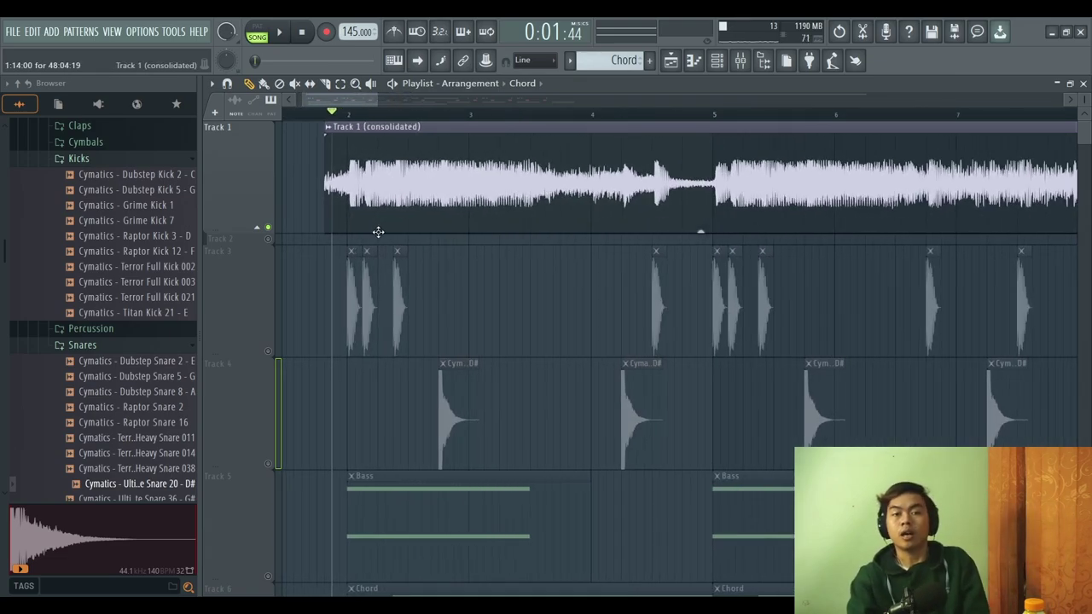
scroll(414, 245, "up", 2)
scroll(368, 115, "down", 3)
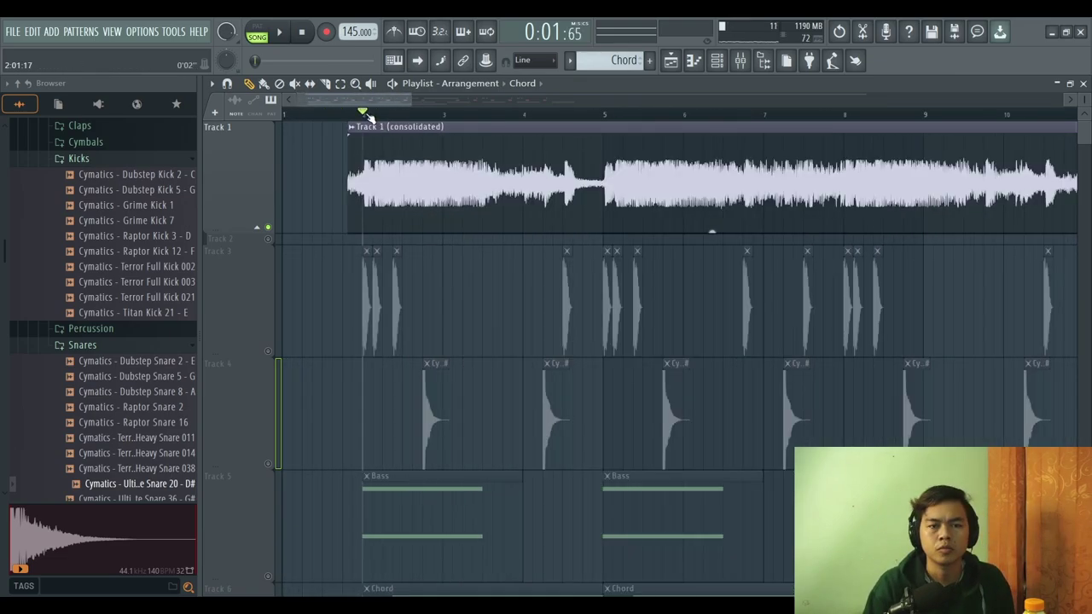
- Create a new pattern named Gamelan and bring up the list of channels
key("F6")
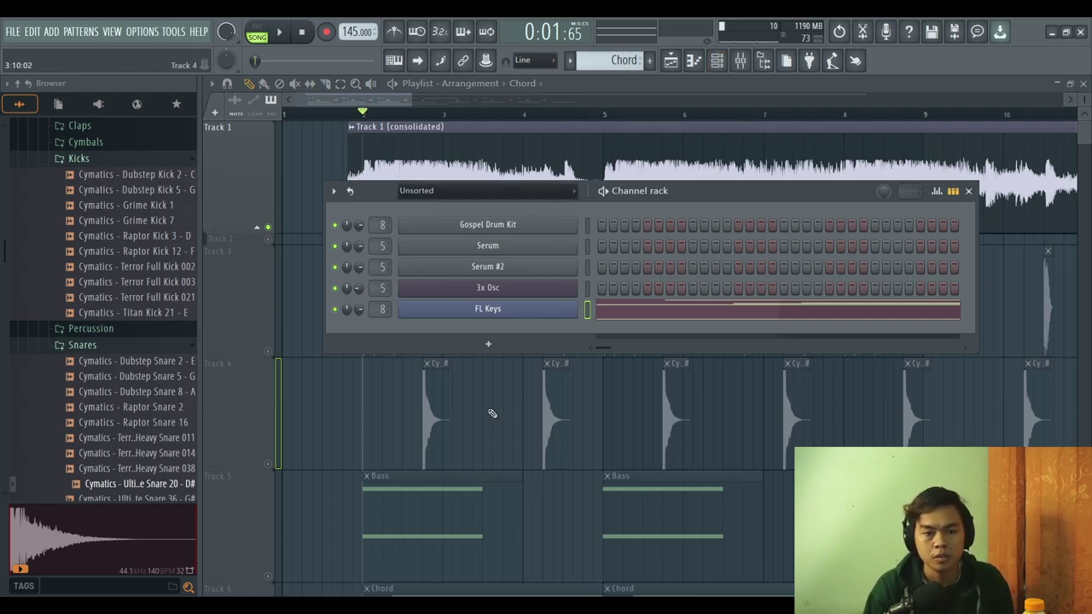
key("F6")
scroll(490, 411, "down", 3)
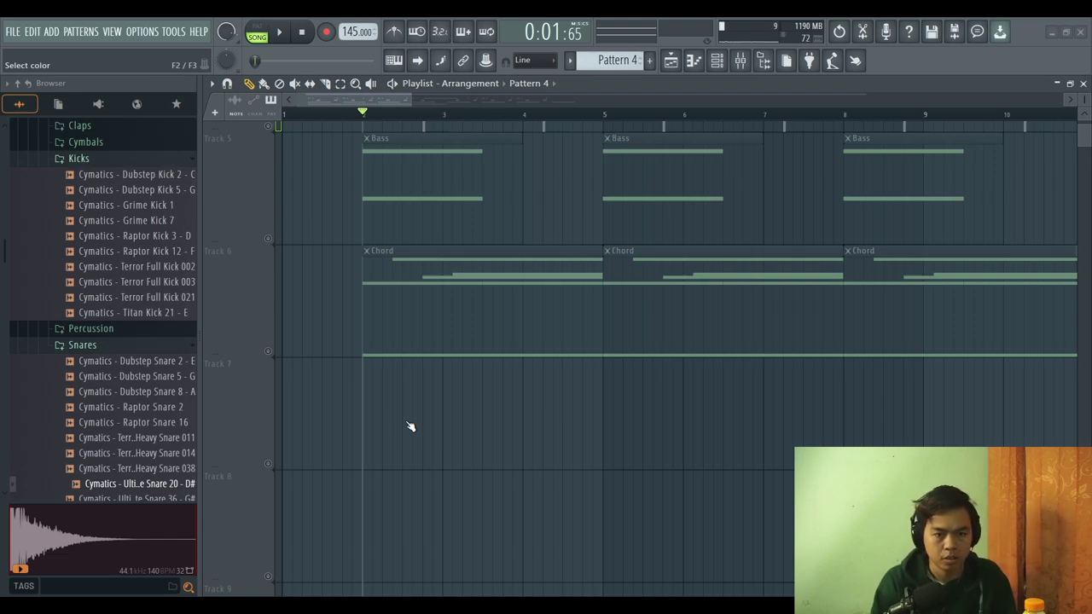
key("F6")
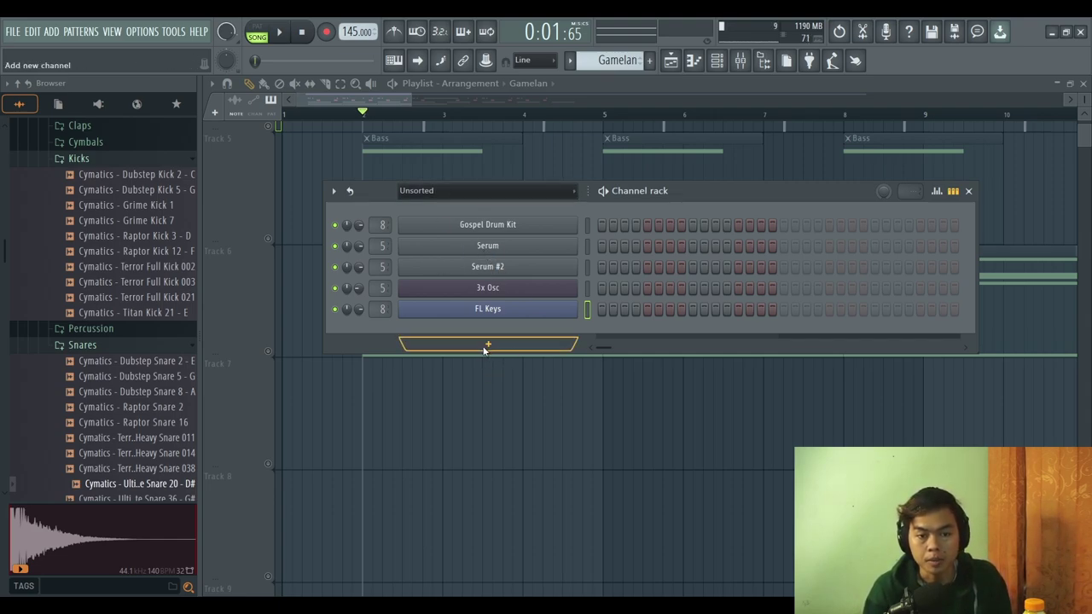
- Collapse the Snares and Kicks folders and open the Gamelan folder in the sample library
left_click(93, 345)
scroll(85, 409, "up", 5)
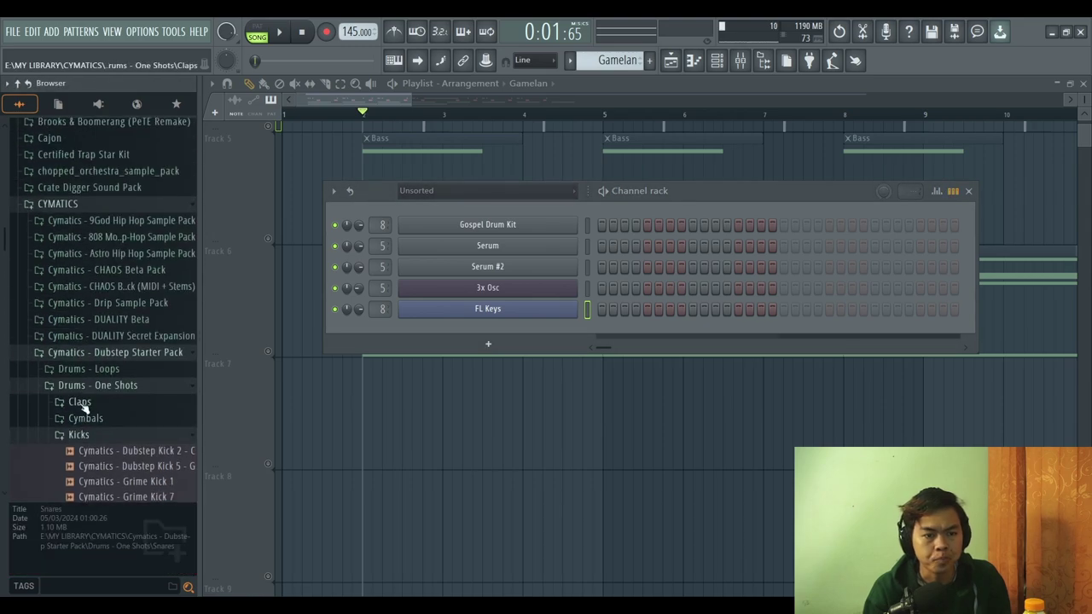
left_click(78, 433)
scroll(89, 401, "up", 2)
scroll(89, 401, "up", 4)
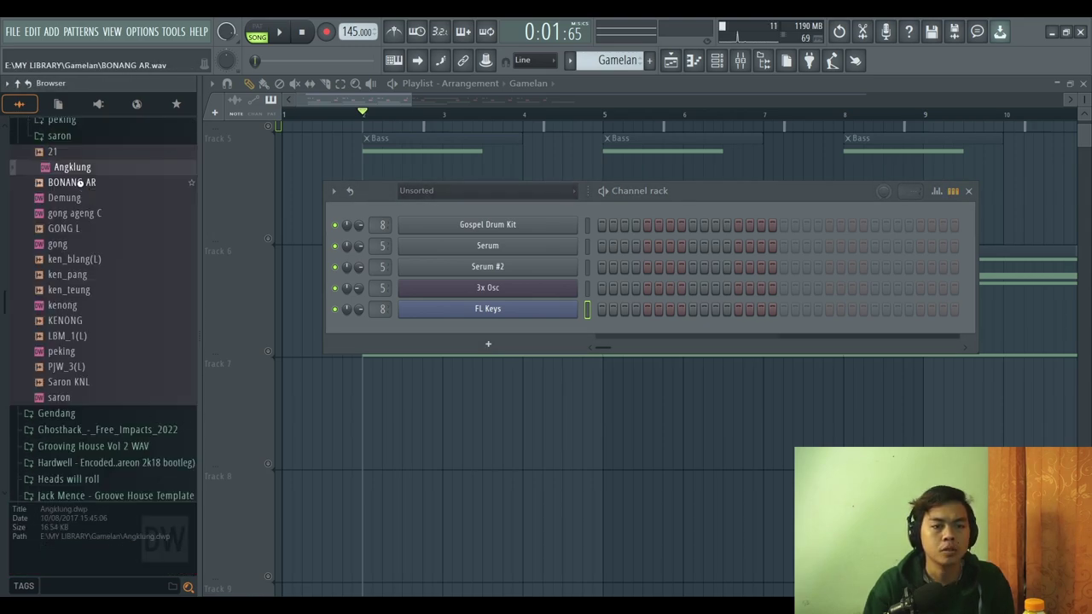
- Audition the Gamelan samples BONANG AR, 21, ken_blang(L) and Saron KNL
left_click(78, 183)
scroll(83, 208, "up", 4)
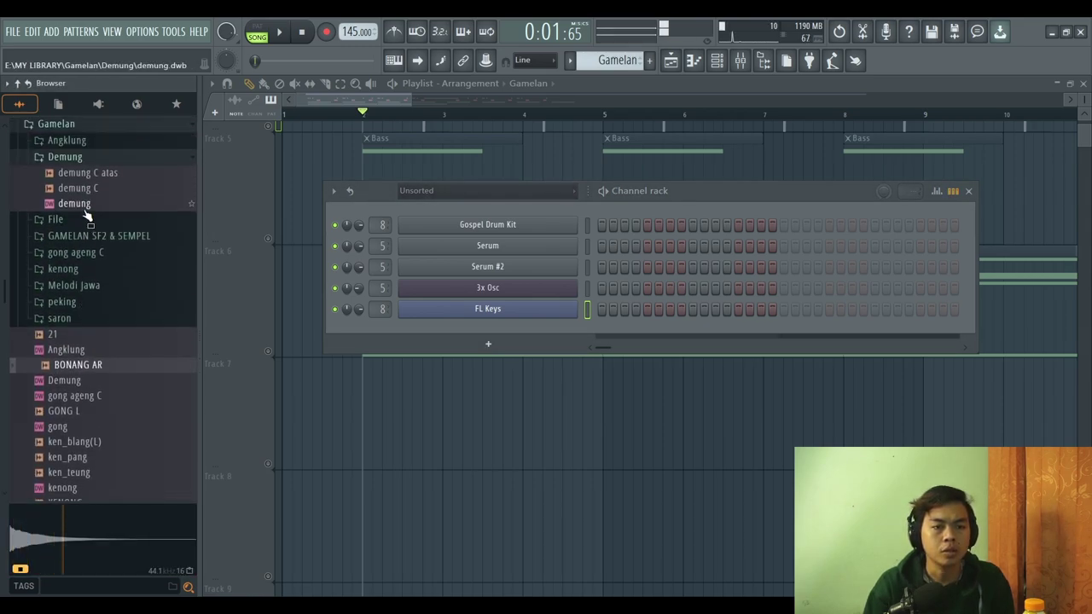
left_click(63, 338)
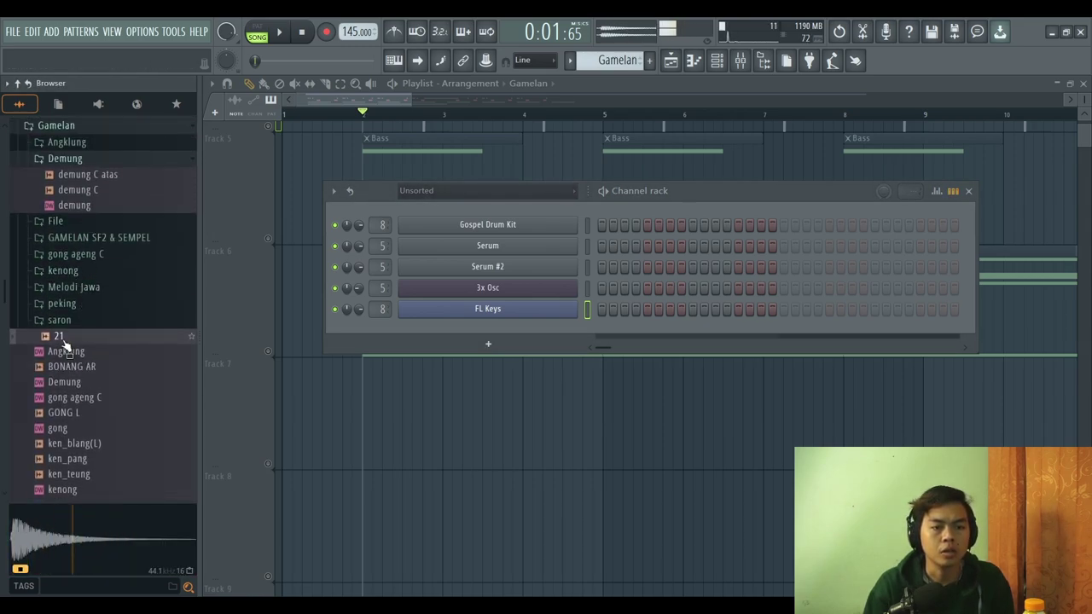
left_click(75, 446)
scroll(97, 395, "down", 4)
scroll(92, 362, "up", 2)
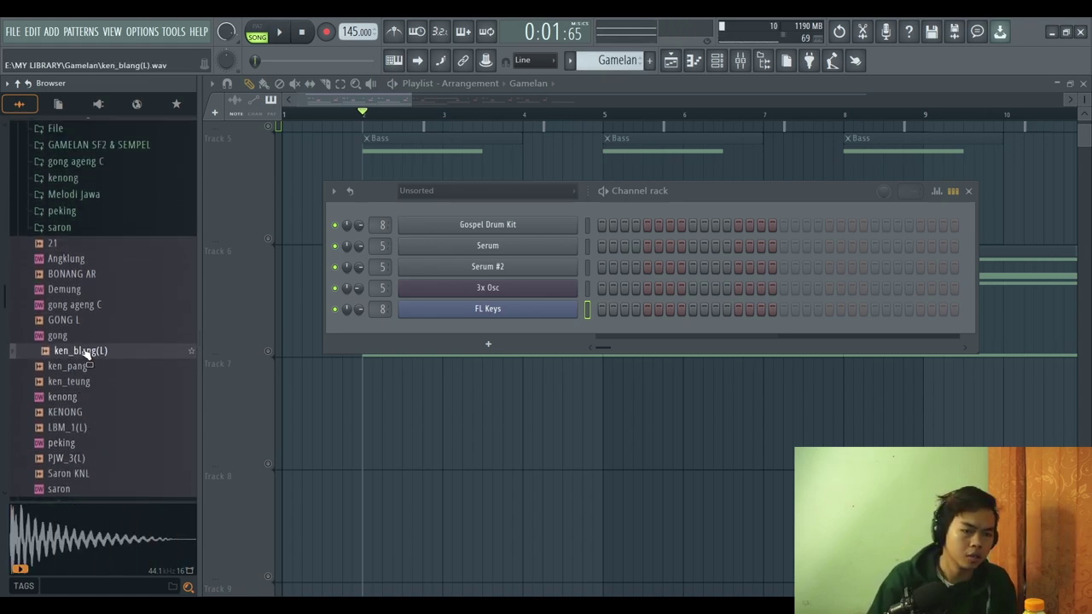
scroll(96, 379, "down", 2)
left_click(78, 383)
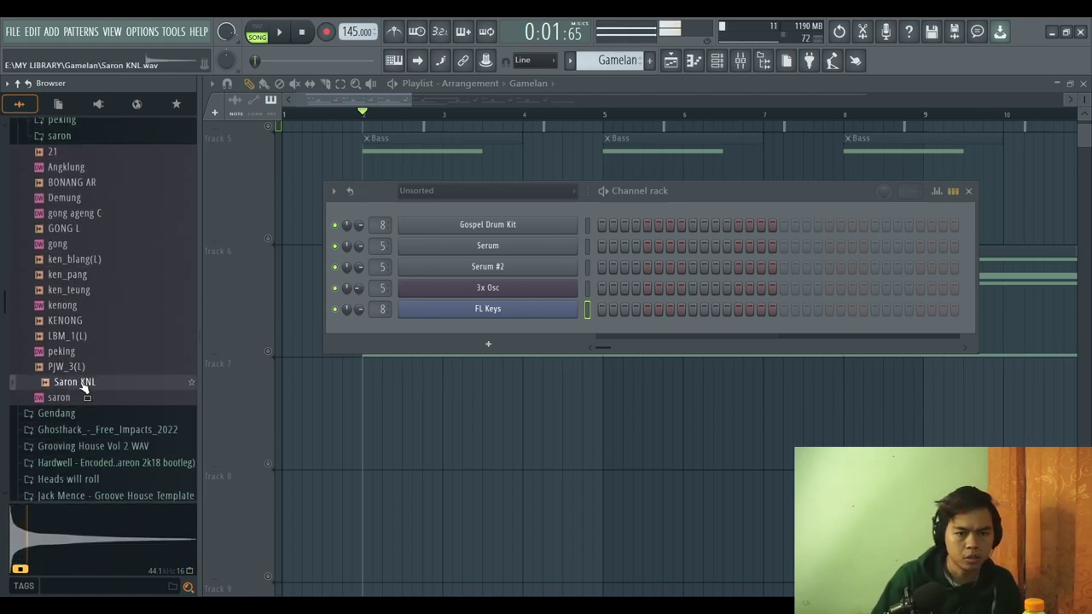
- Add the Saron KNL sample as a new channel on mixer track 10 and open its piano roll
left_click_drag(83, 387, 490, 331)
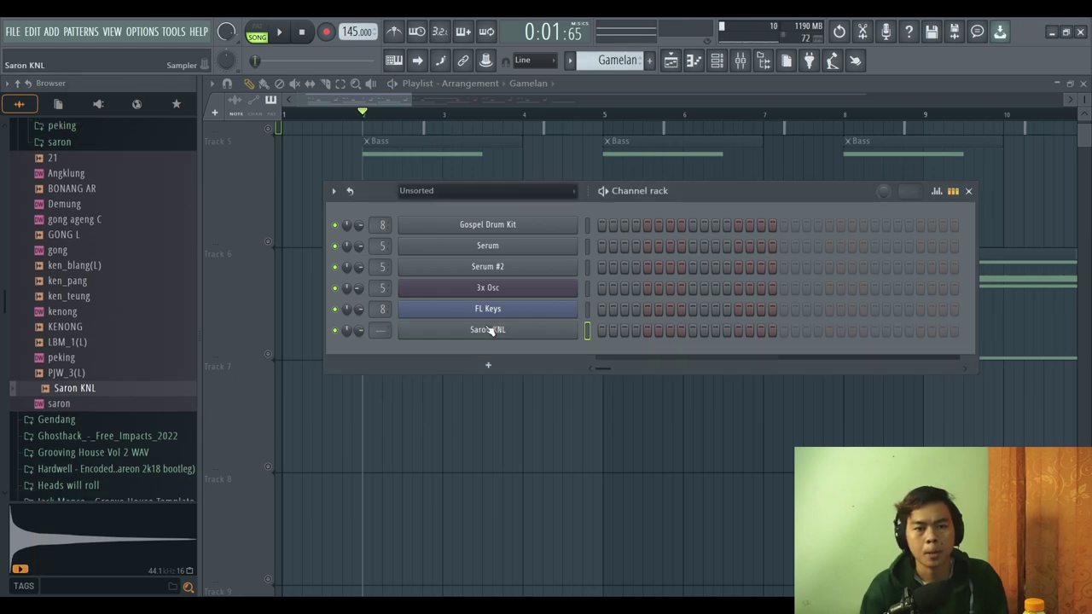
key("F7")
scroll(251, 290, "down", 3)
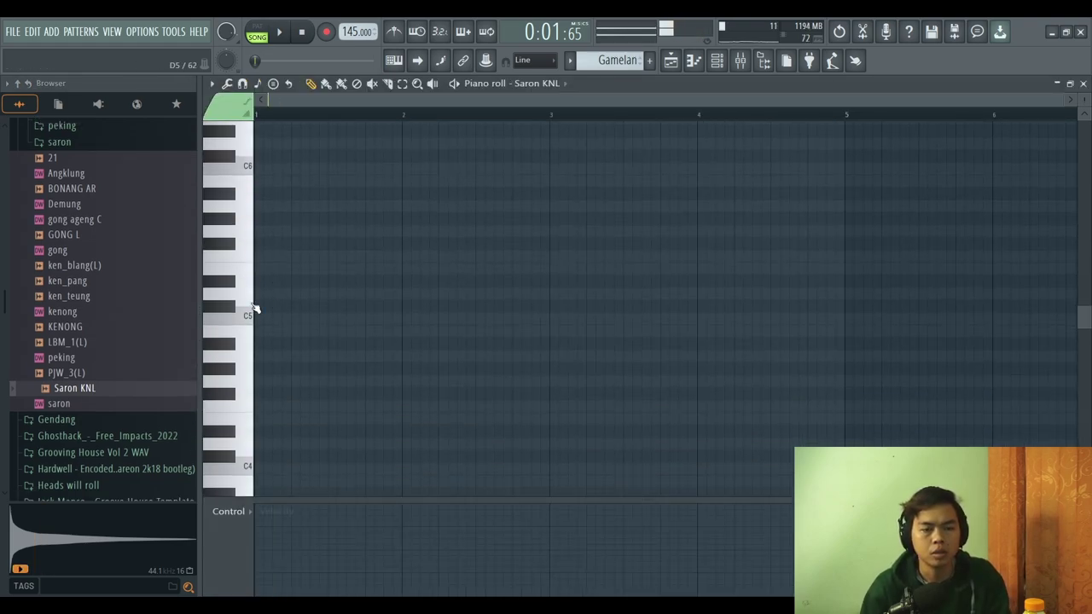
key("F6")
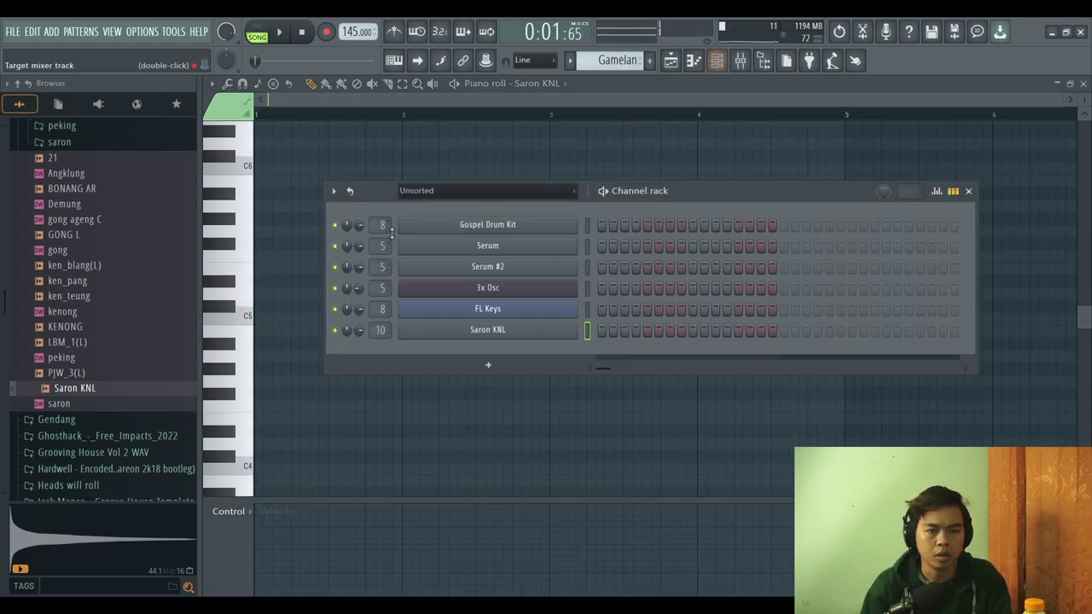
key("F6")
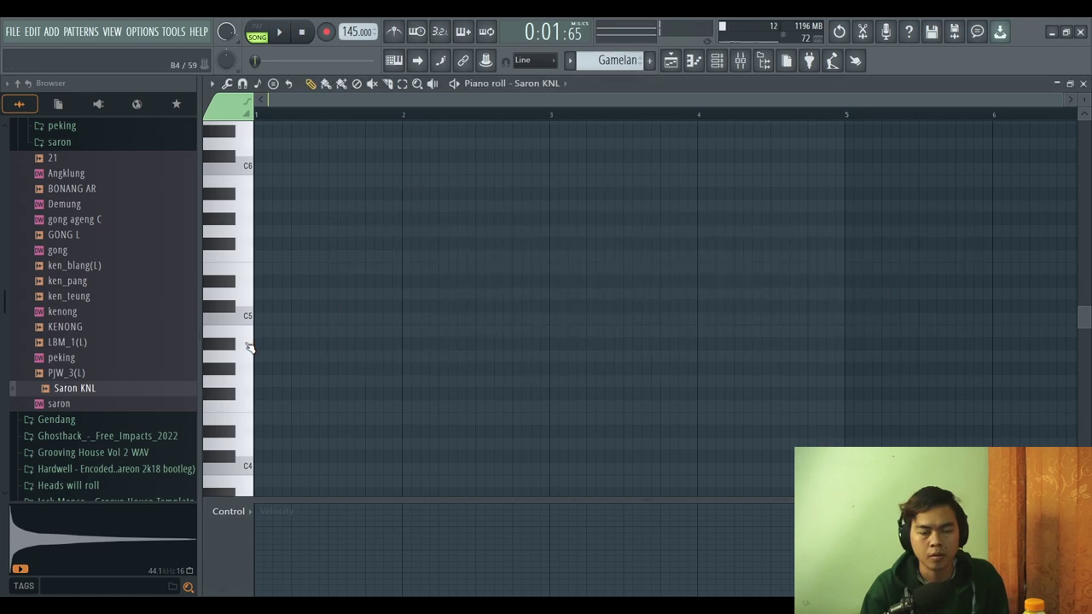
key("F6")
key("F6")
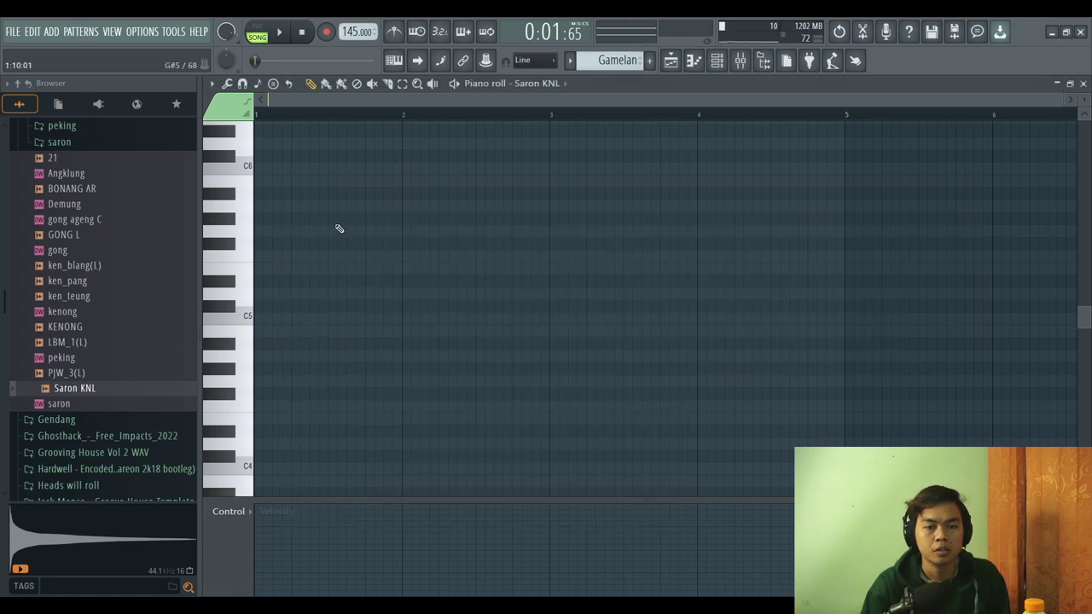
- Place a Gamelan clip midway through bar 3 on Track 7 and begin its melody with short B4, C#5 and D5 notes
scroll(244, 320, "up", 2)
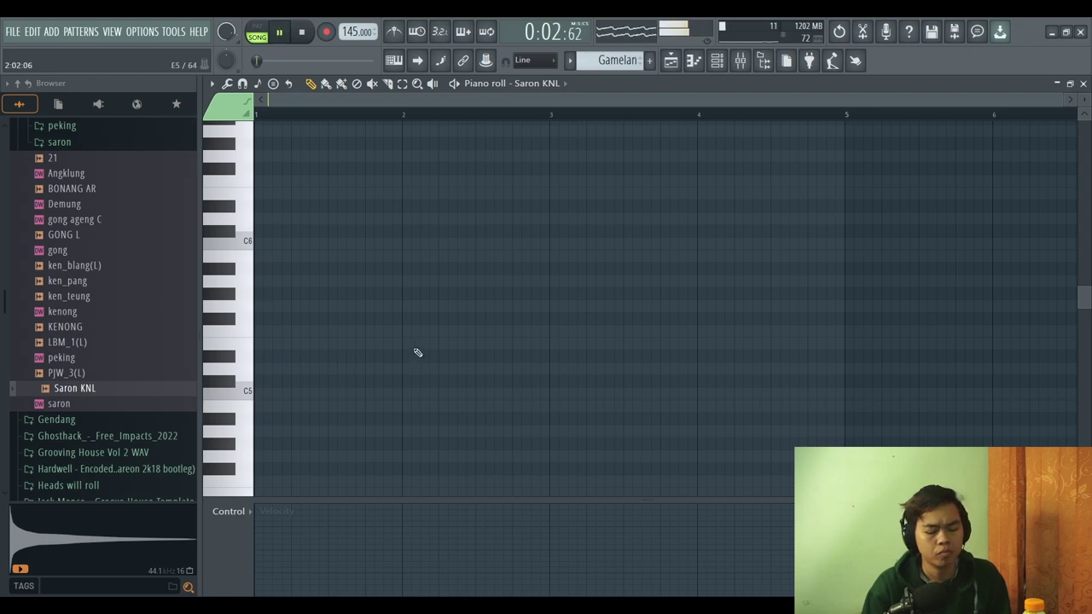
key("F5")
scroll(446, 319, "down", 6)
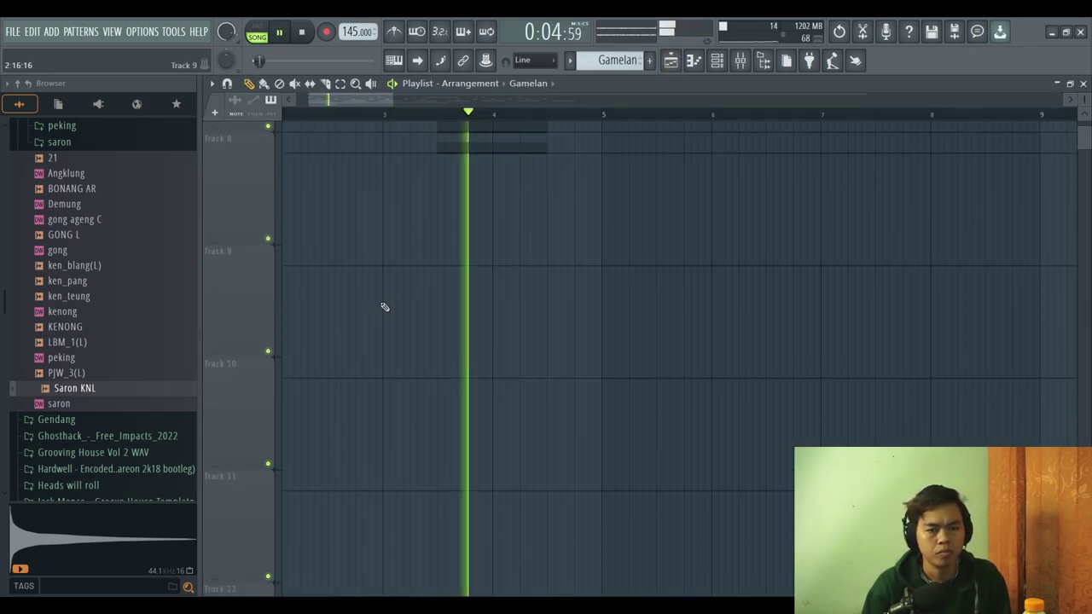
scroll(384, 307, "up", 6)
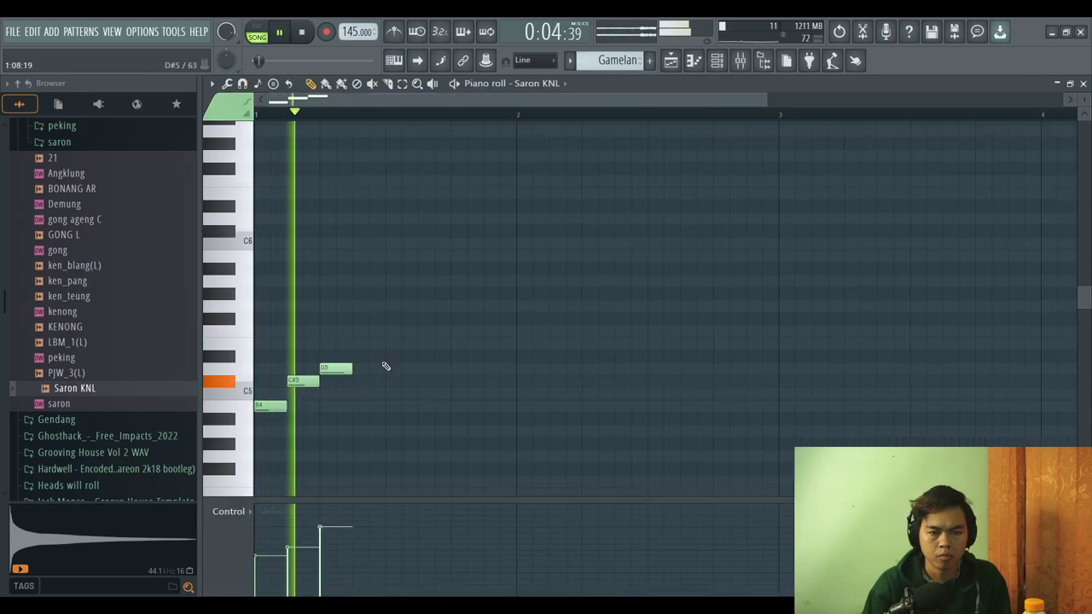
- Repeat the B4, C#5, D5 phrase directly after itself in the Gamelan pattern while the arrangement plays
key("space")
left_click_drag(344, 388, 256, 457)
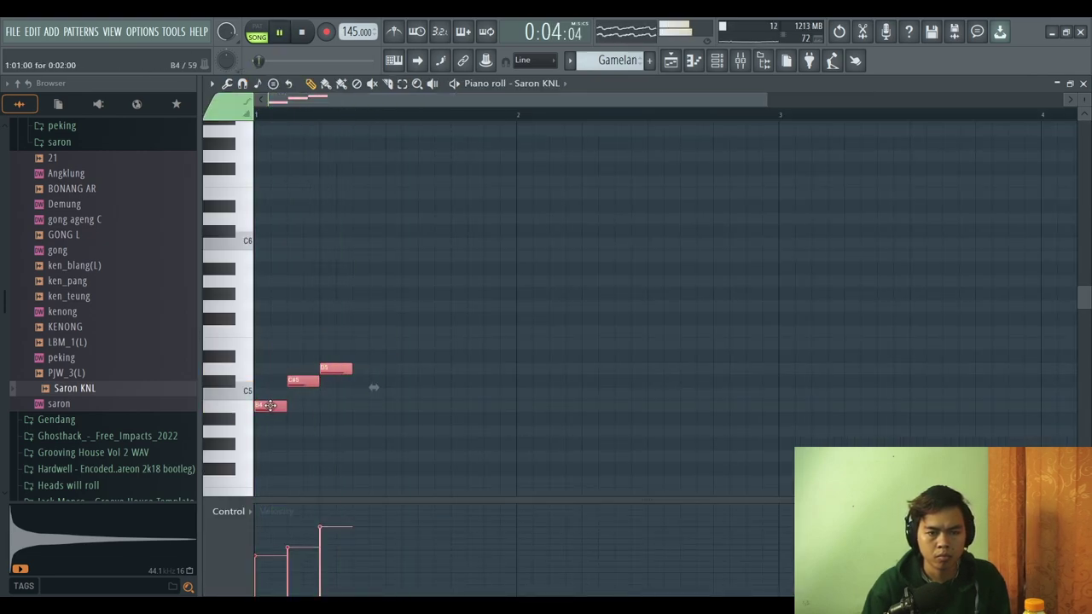
left_click_drag(272, 408, 370, 410)
left_click(476, 401, "ctrl")
left_click_drag(470, 376, 261, 415)
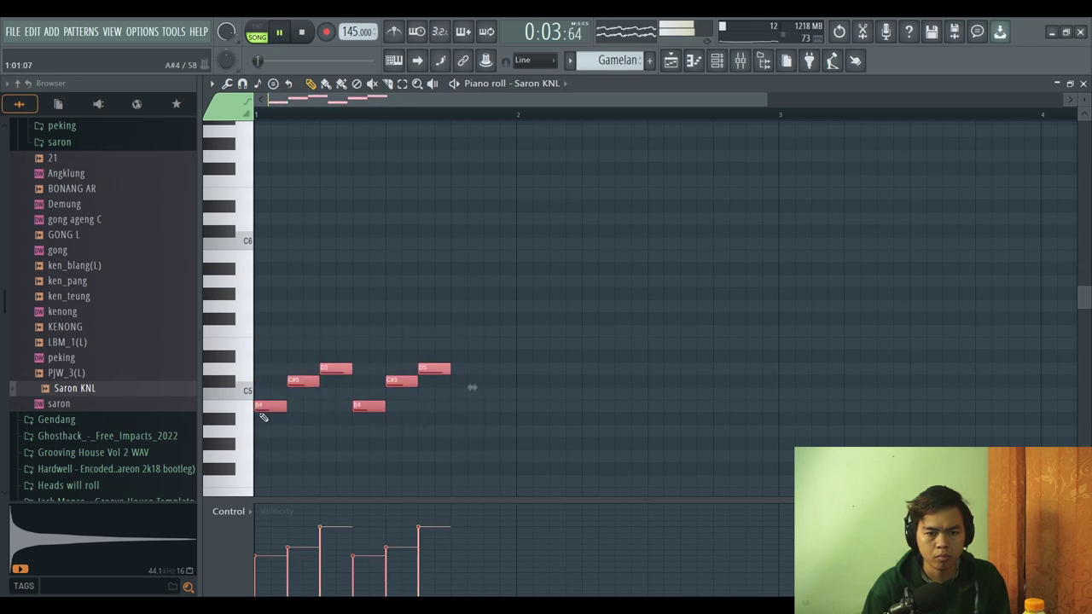
key("ctrl+b")
- Continue the melody with G5, F#5, D5 and C#5 notes from bar 2 and play it back
key("space")
left_click(535, 343)
key("space")
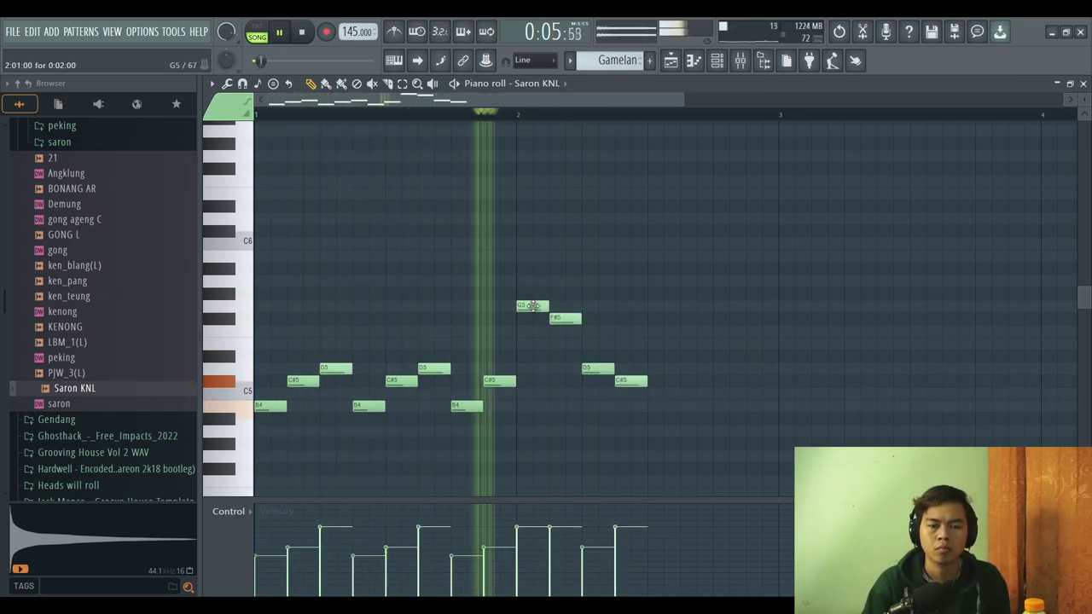
key("space")
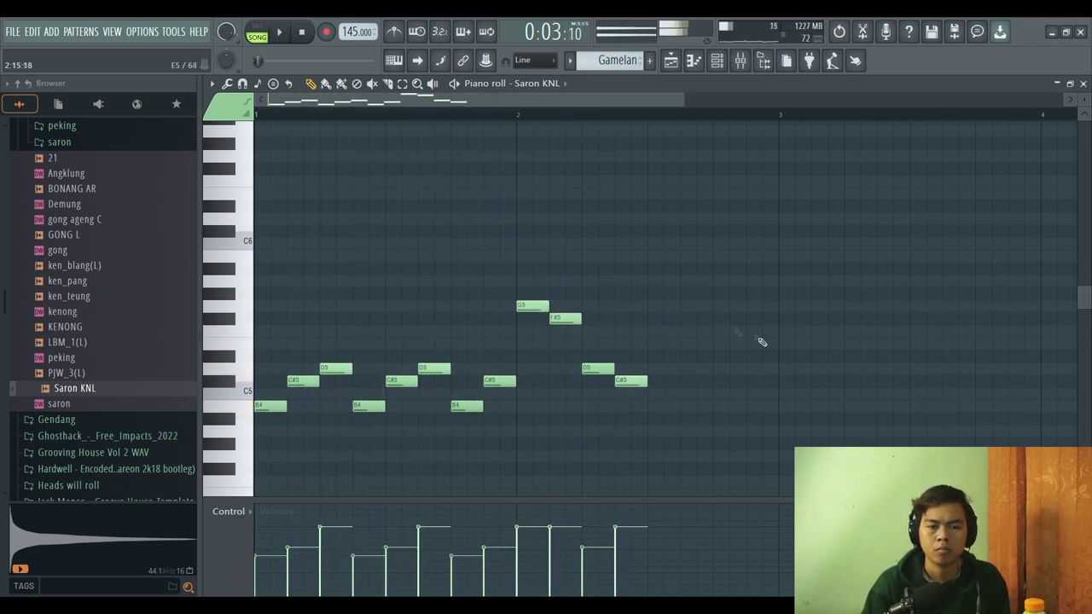
- Shift the melody half a bar later, insert a D5 before the G5, end on a B4 at bar 3 and play it
key("space")
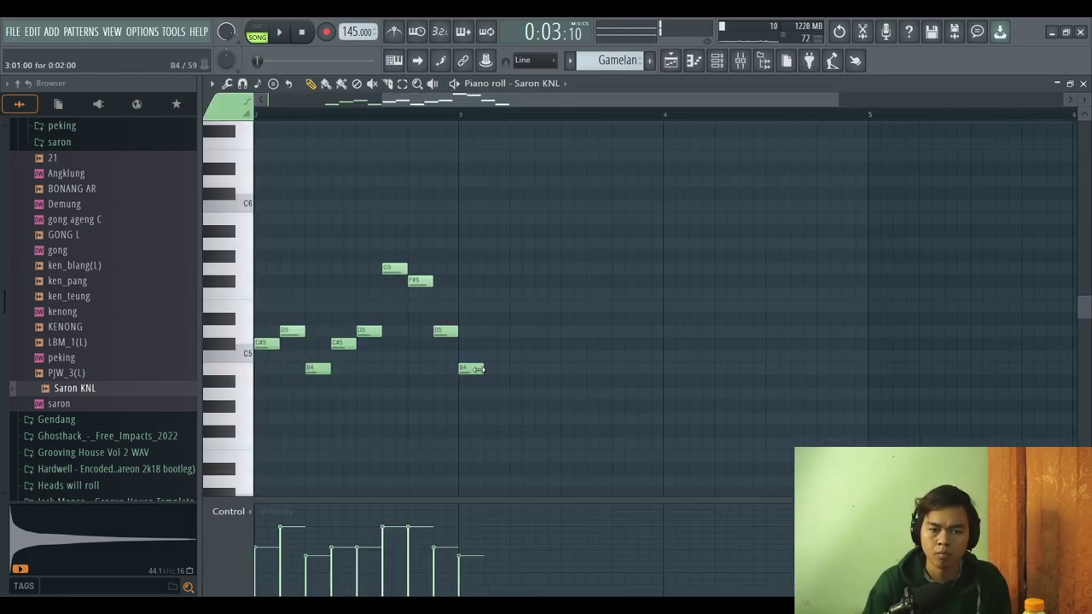
key("space")
scroll(535, 390, "down", 2)
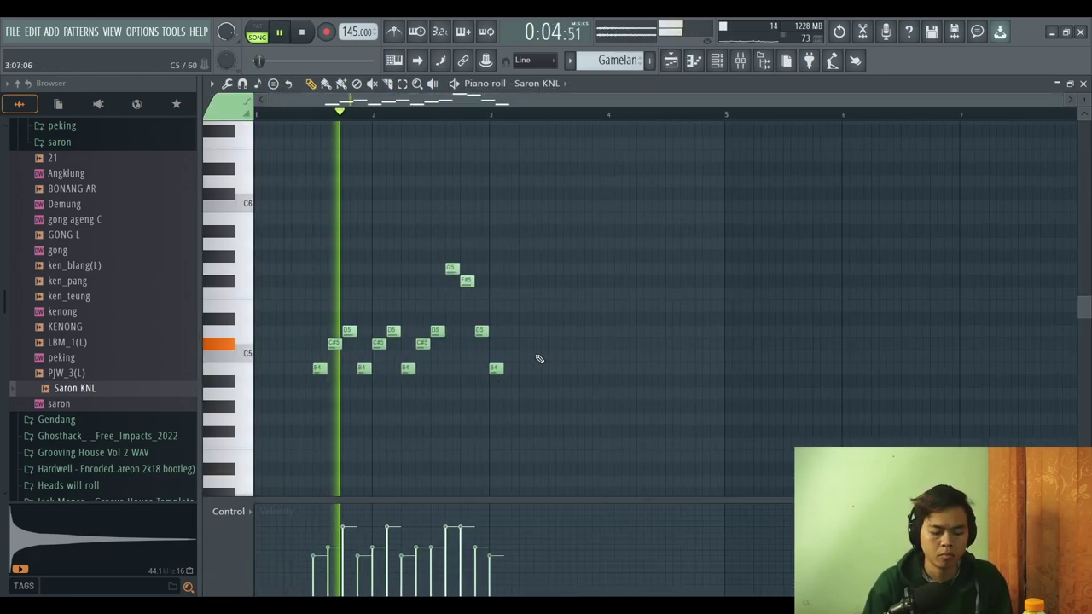
- Enable the volume envelope of the Saron KNL channel and lengthen its release, replaying the melody to check
key("F6")
left_click(500, 331)
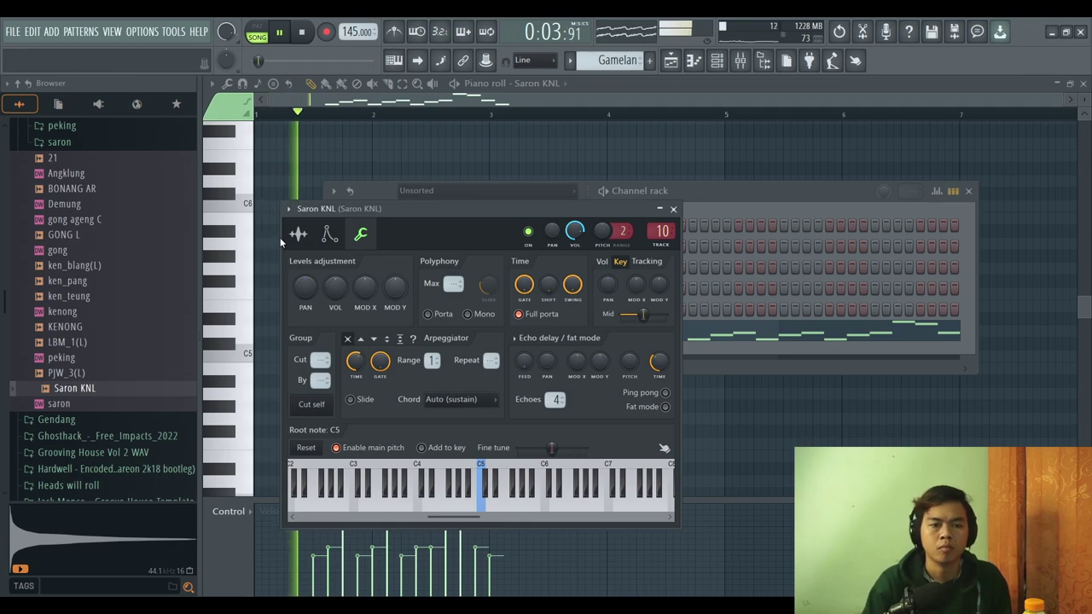
left_click(330, 234)
key("space")
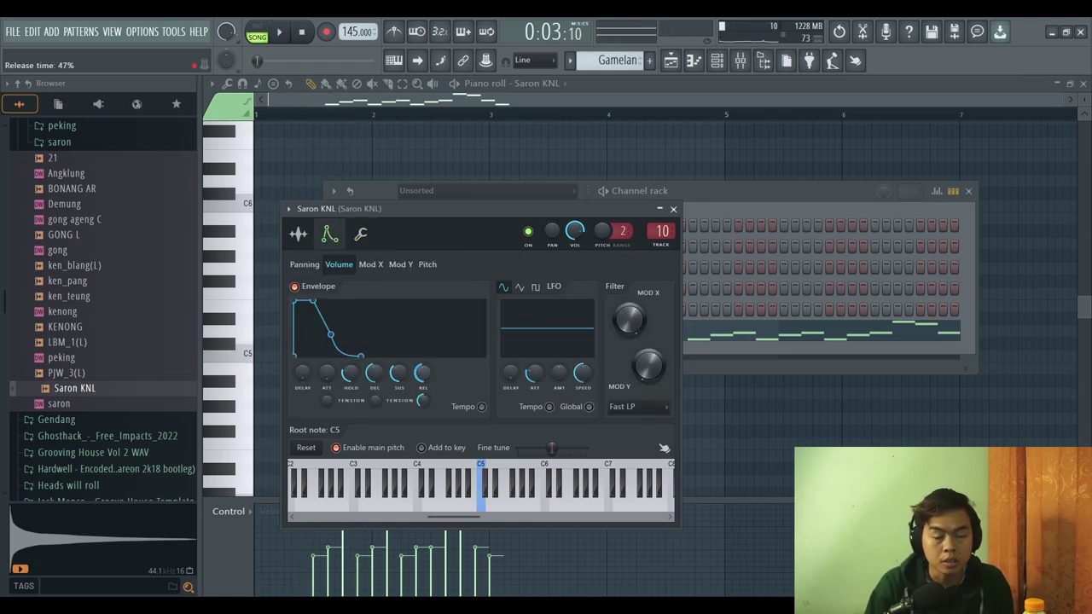
key("space")
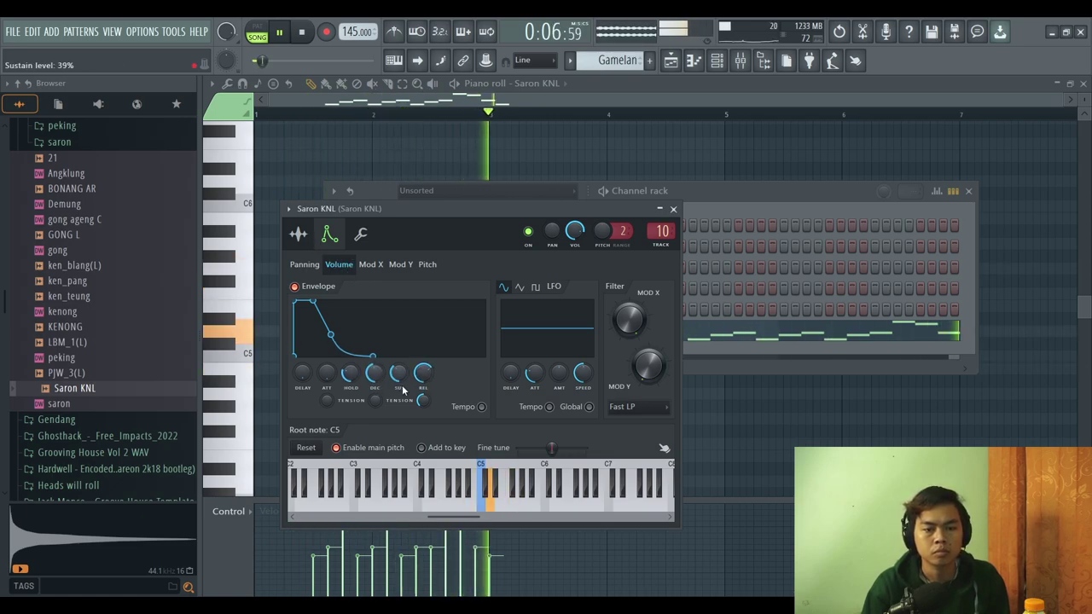
- Place Gamelan clips at bars 3, 6, 9 and 12 on Track 7 and play through the arrangement
left_click(670, 211)
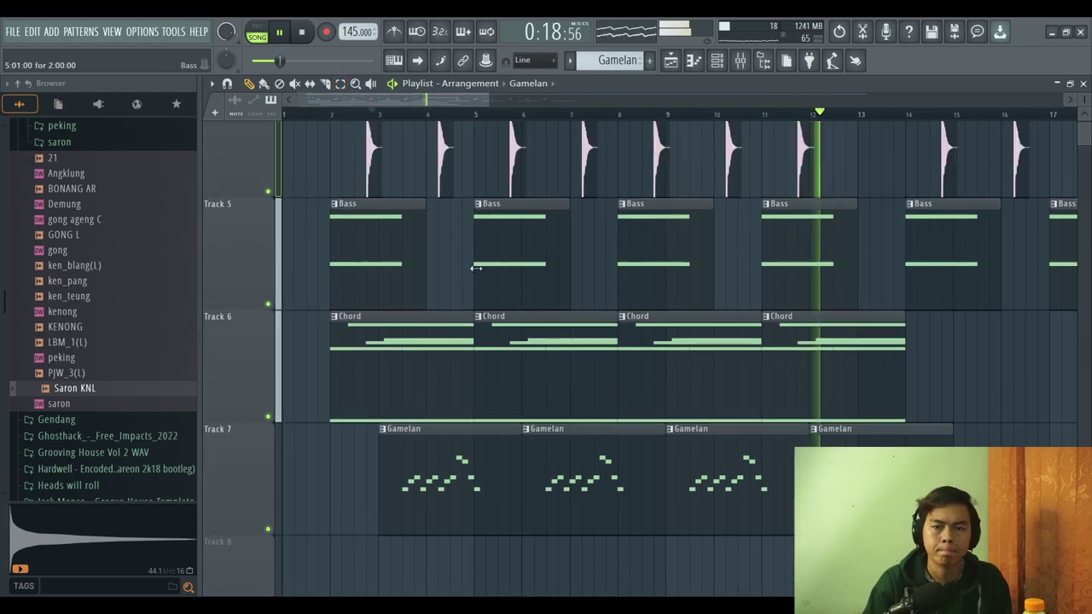
scroll(495, 334, "up", 3)
scroll(624, 401, "down", 3)
scroll(682, 418, "down", 1)
scroll(693, 422, "up", 1)
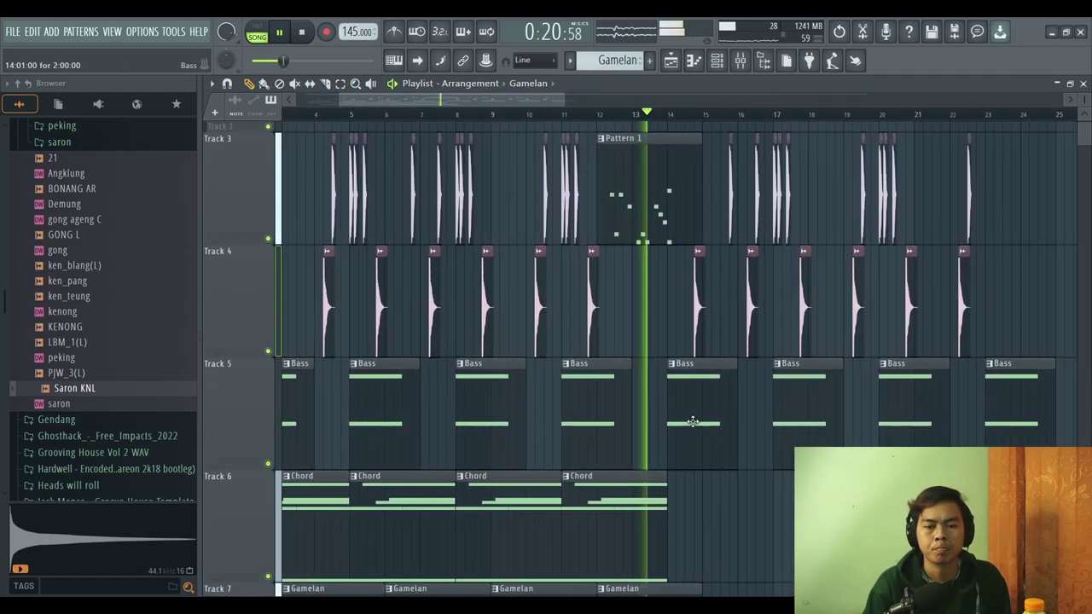
- Open the Gospel Drum Kit fill of Pattern 1 at bar 12 in the piano roll and play it back
scroll(693, 422, "up", 1)
left_click(580, 114)
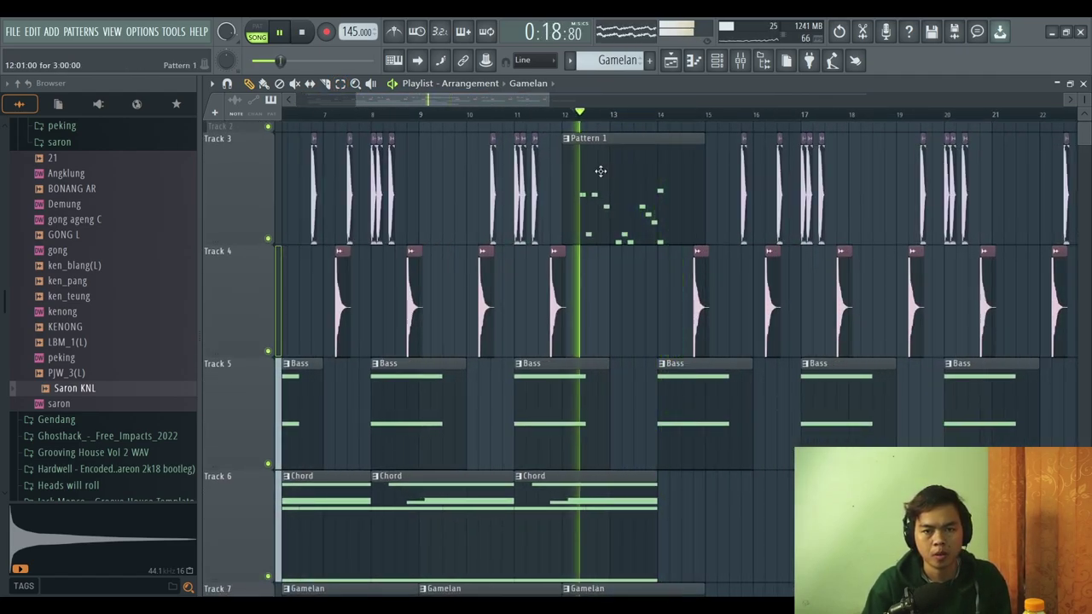
double_click(576, 221)
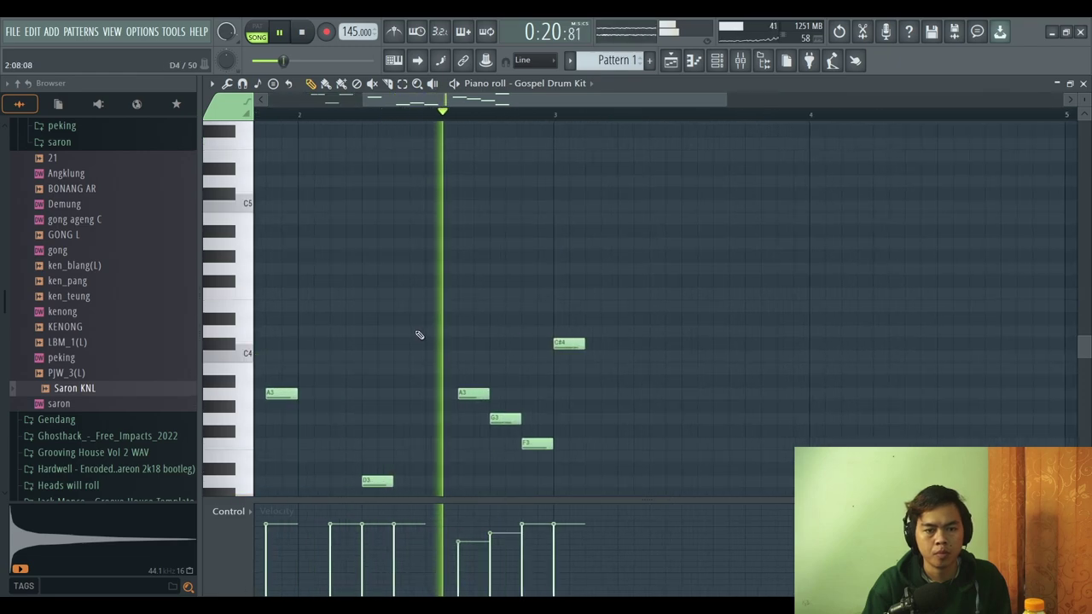
scroll(419, 335, "down", 5)
key("space")
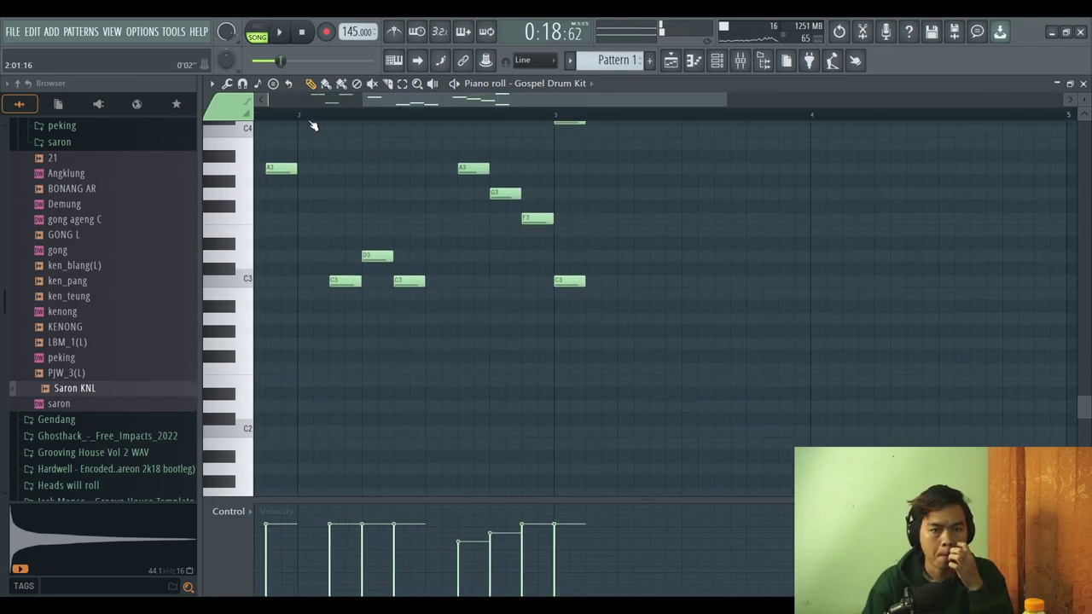
key("space")
scroll(416, 221, "up", 2, "ctrl")
scroll(439, 259, "up", 3)
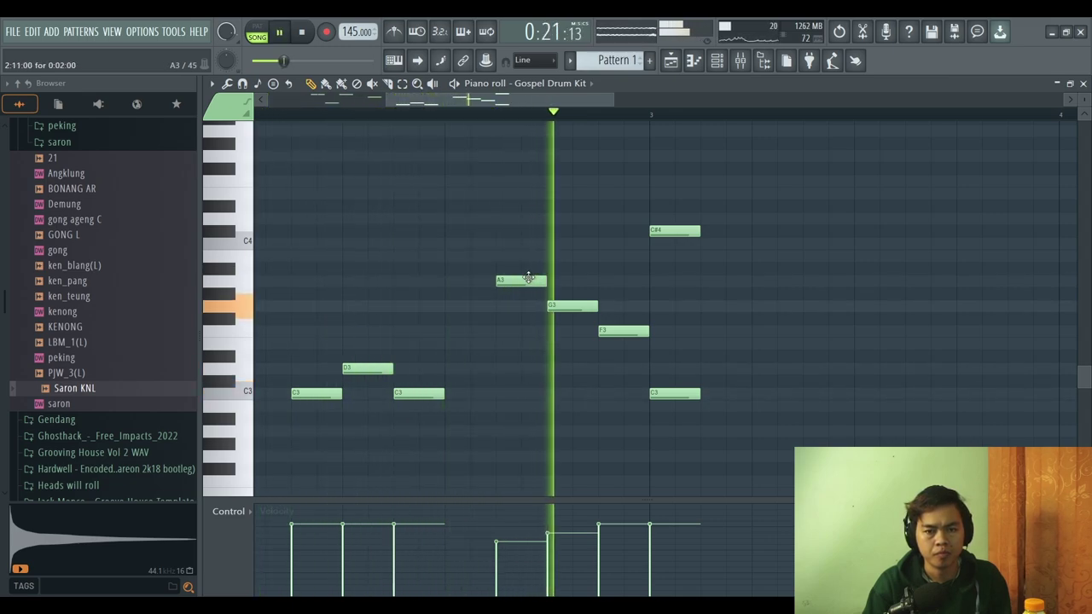
- Slice the A3 note before the G3 in half, replay the fill, and select the first half
key("c")
left_click_drag(529, 276, 534, 332)
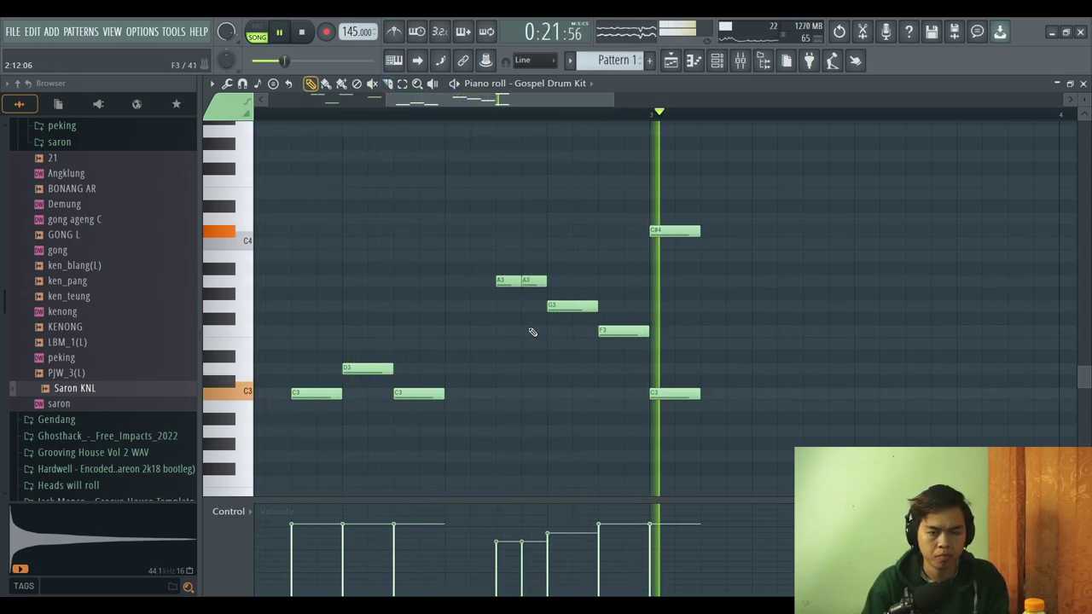
key("p")
left_click(530, 281, "ctrl")
key("space")
left_click_drag(505, 251, 501, 316)
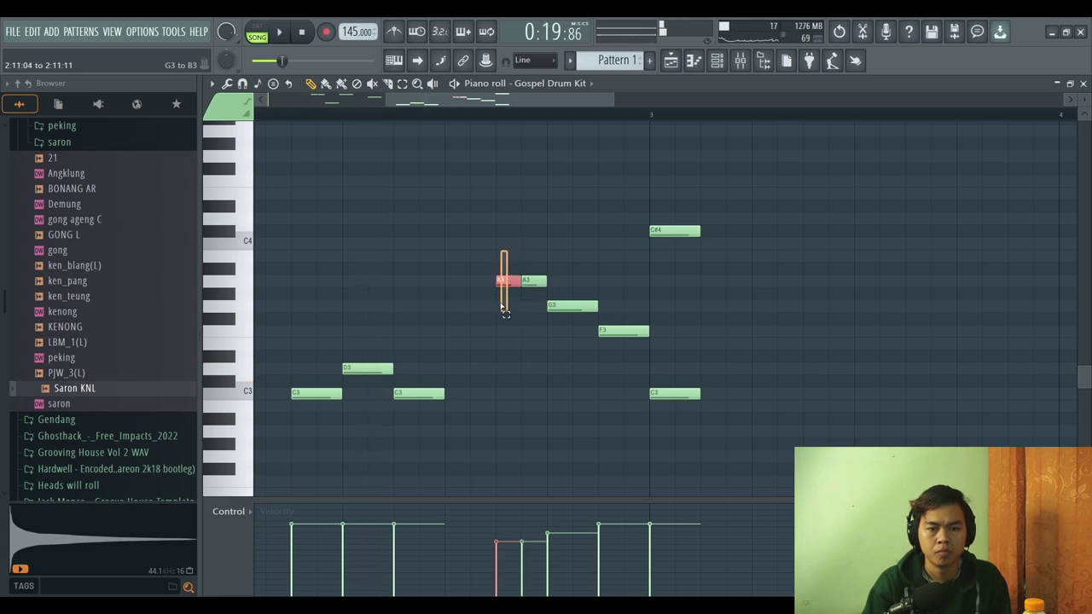
- Copy the four Chord and four Gamelan clips so they continue from bar 14 on Track 6 and bar 15 on Track 7
key("F5")
key("space")
scroll(768, 444, "down", 2)
left_click_drag(804, 341, 320, 499)
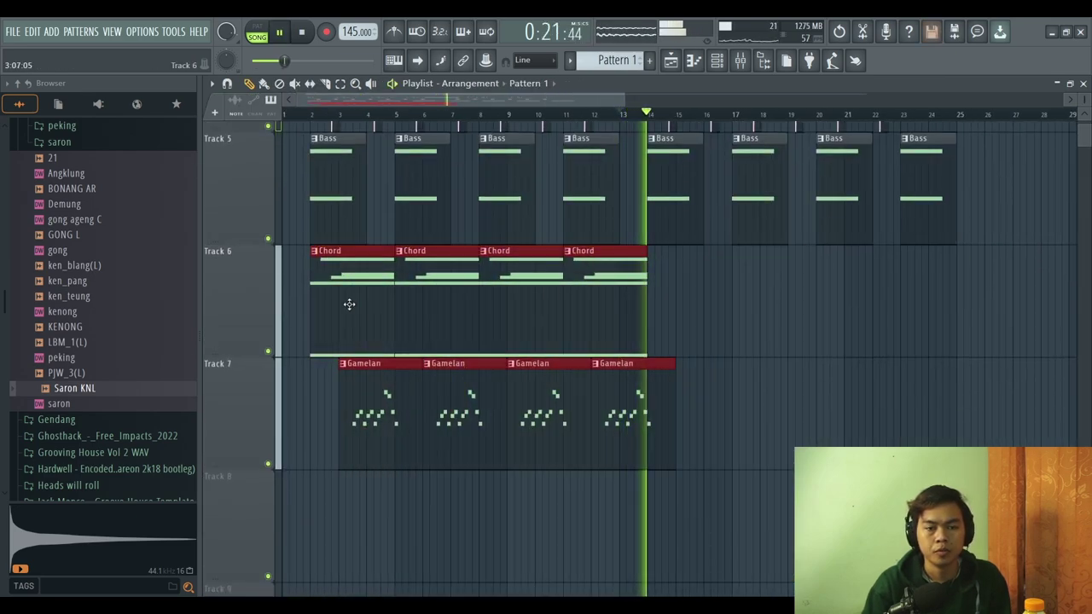
mouse_move(349, 304)
left_mouse_down()
mouse_move(746, 298)
mouse_move(677, 313)
left_mouse_up()
- Reverse the sample of the Cymatics - Ultimate Snare 20 - D# #2 clip in bar 2
scroll(677, 314, "up", 3)
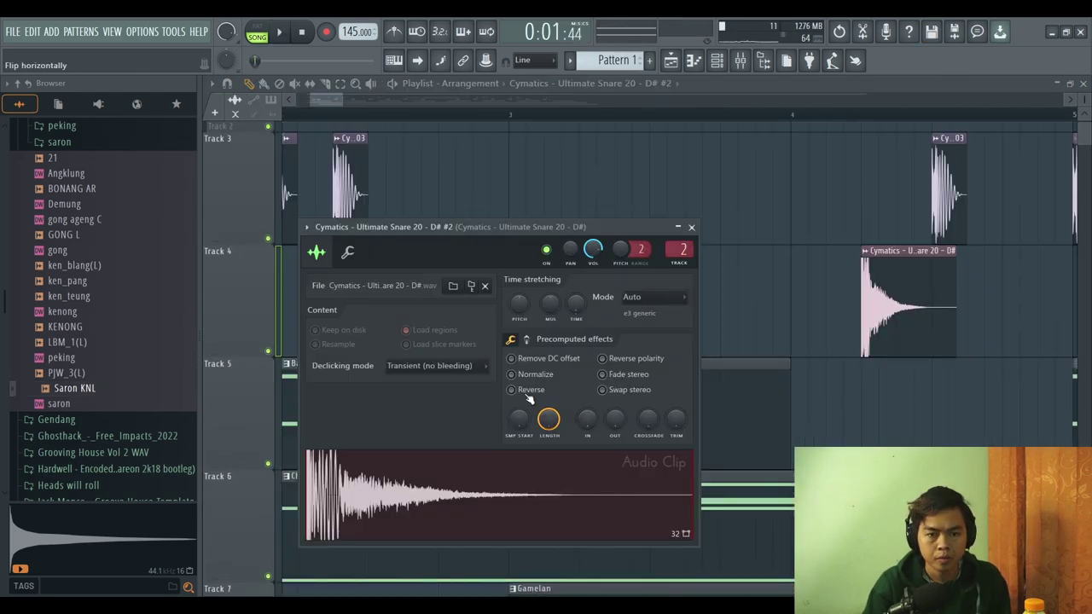
left_click(512, 389)
left_click(691, 227)
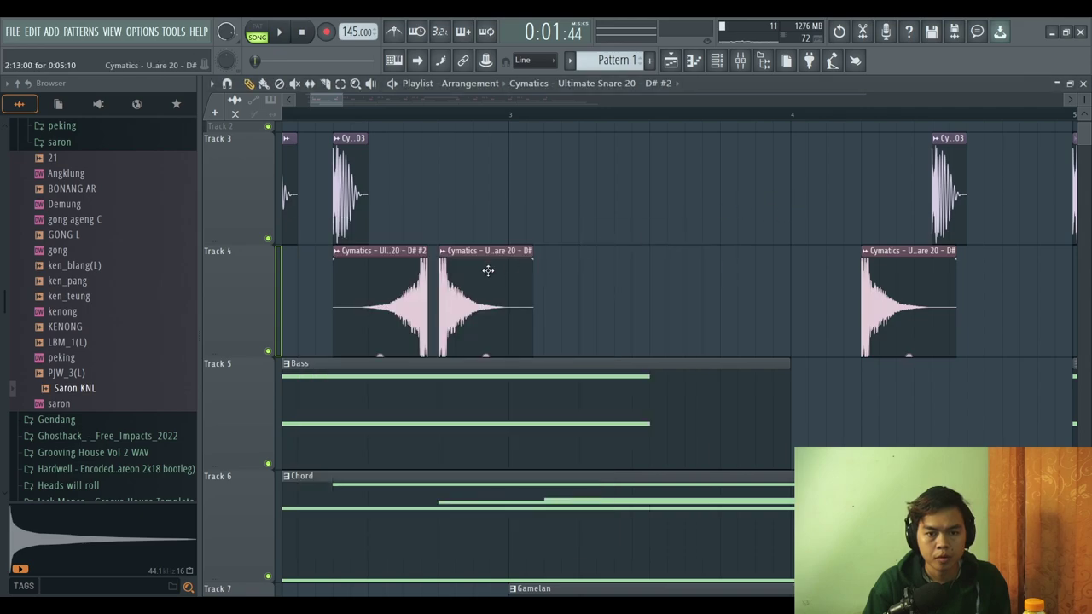
- Move the reversed snare up to Track 3 and trim off the part that overlaps the original snare hit
left_click_drag(399, 298, 454, 205)
scroll(417, 210, "up", 2)
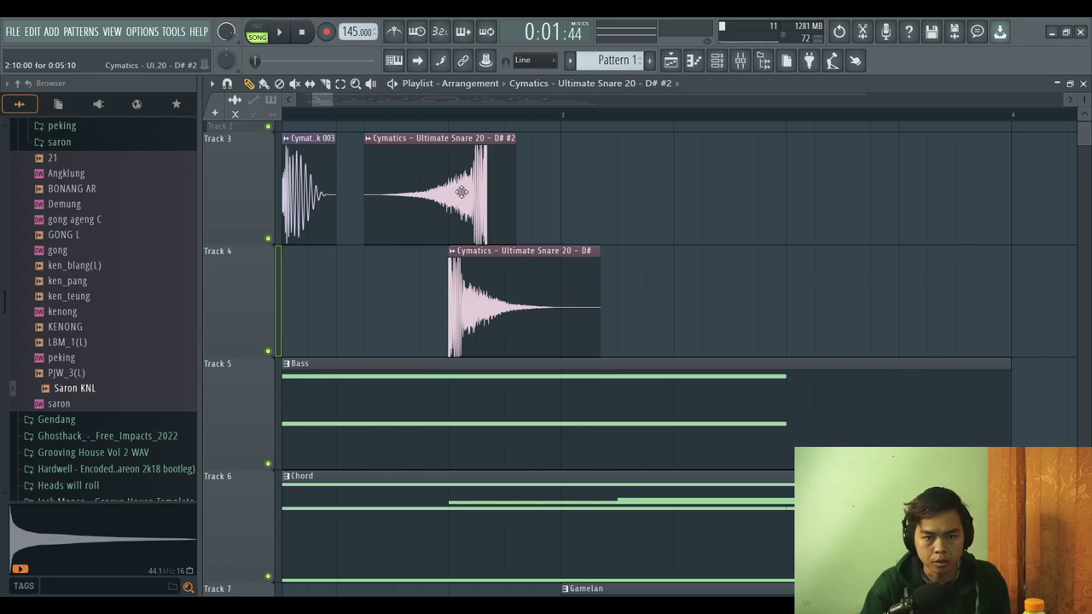
scroll(443, 202, "up", 2)
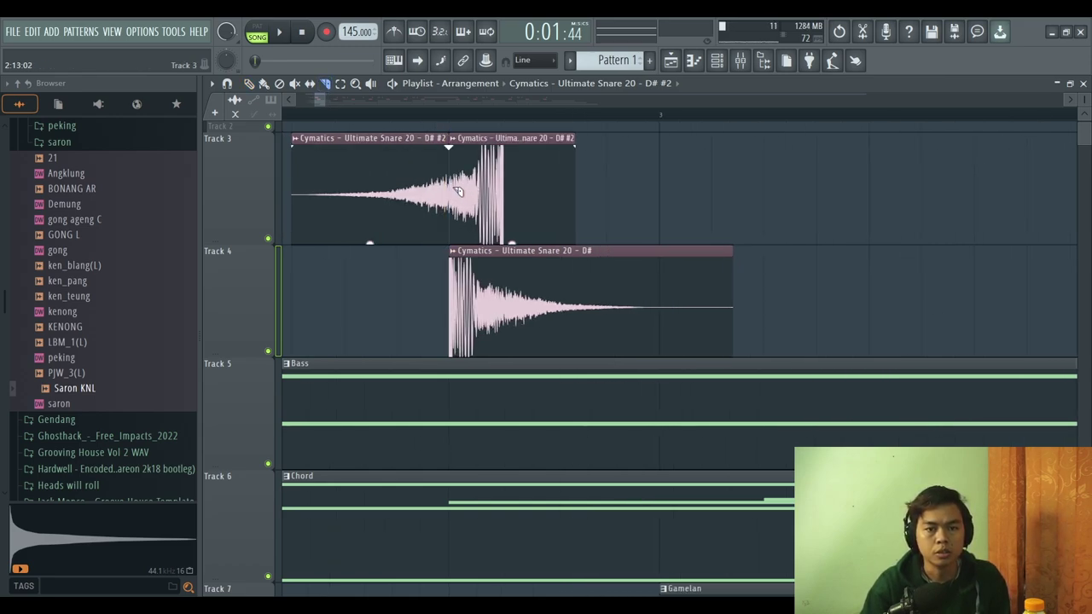
right_click(517, 183)
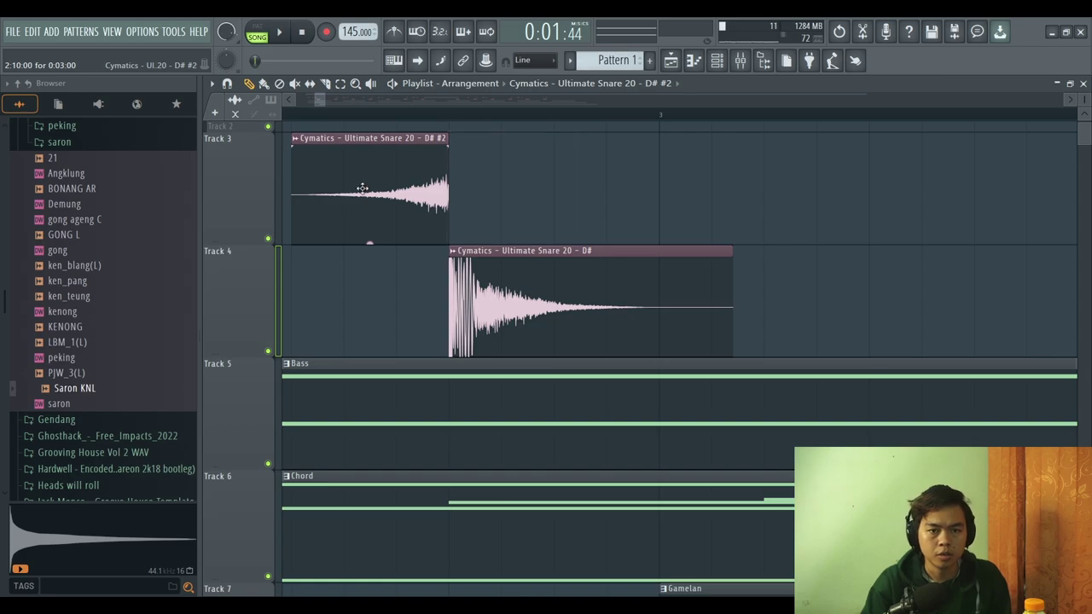
- Add a fade-in to the trimmed reversed snare and move it back to Track 4, directly before the original hit
scroll(341, 200, "up", 1)
scroll(332, 216, "down", 3)
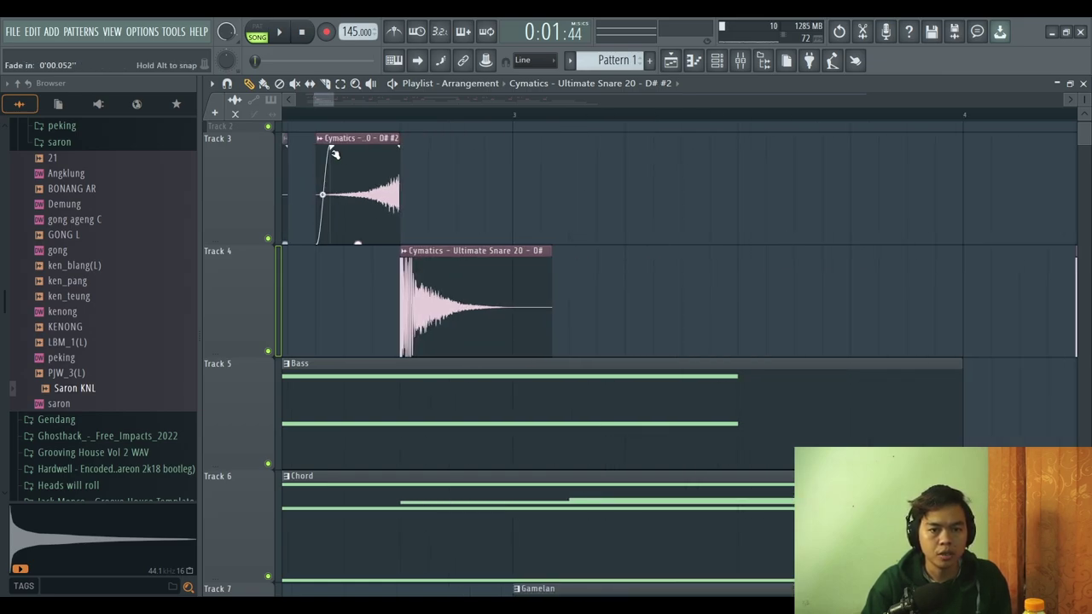
left_click_drag(365, 253, 360, 327)
scroll(361, 281, "down", 3)
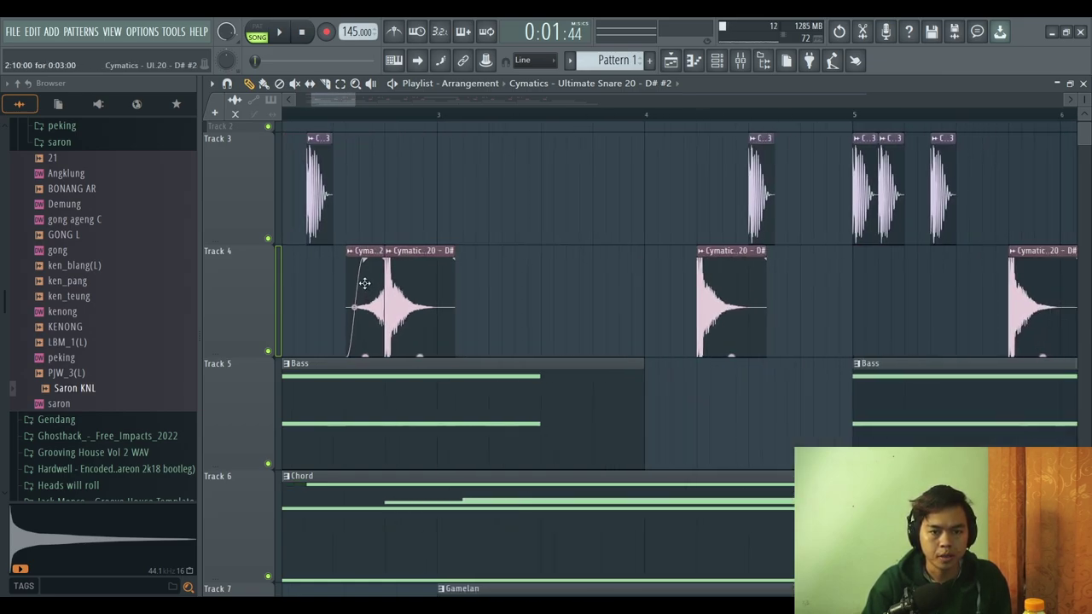
scroll(384, 277, "up", 2)
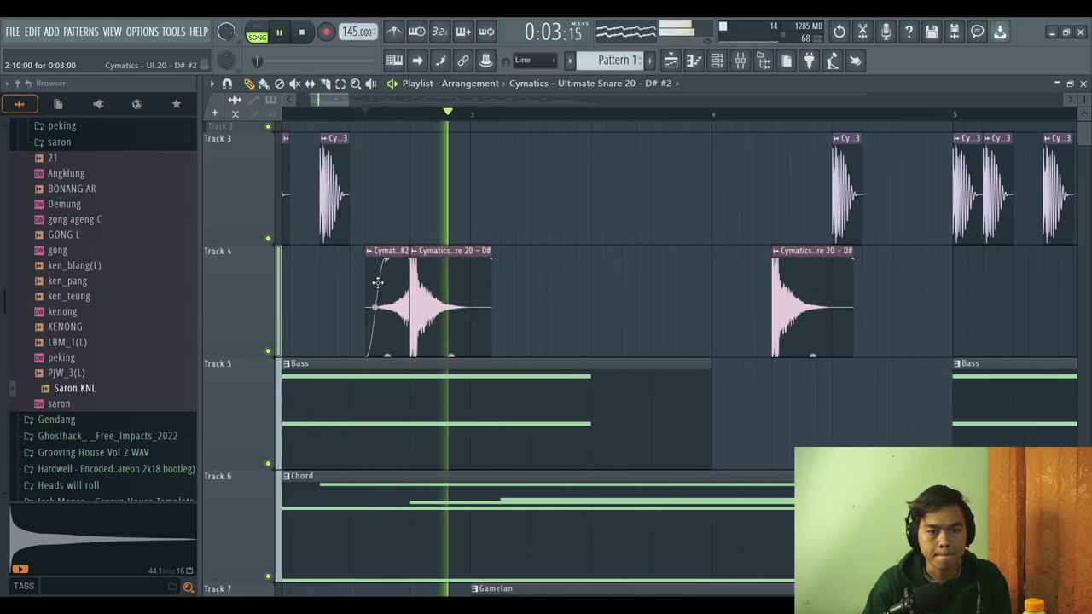
- Set the reversed snare's channel volume to about 71% and play the arrangement
double_click(390, 289)
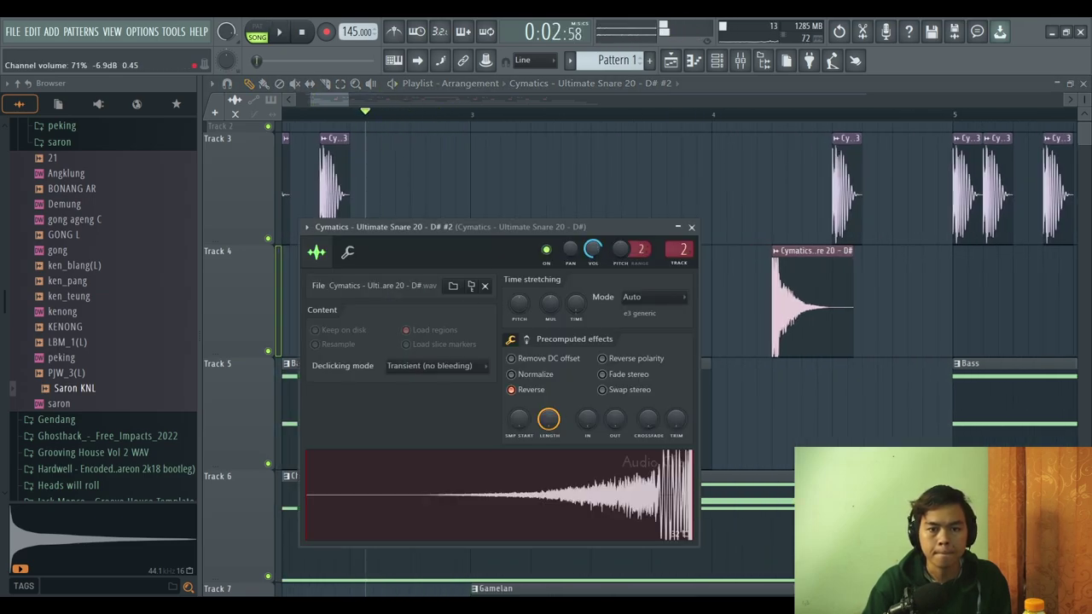
key("Escape")
scroll(500, 212, "down", 4)
scroll(408, 167, "up", 1)
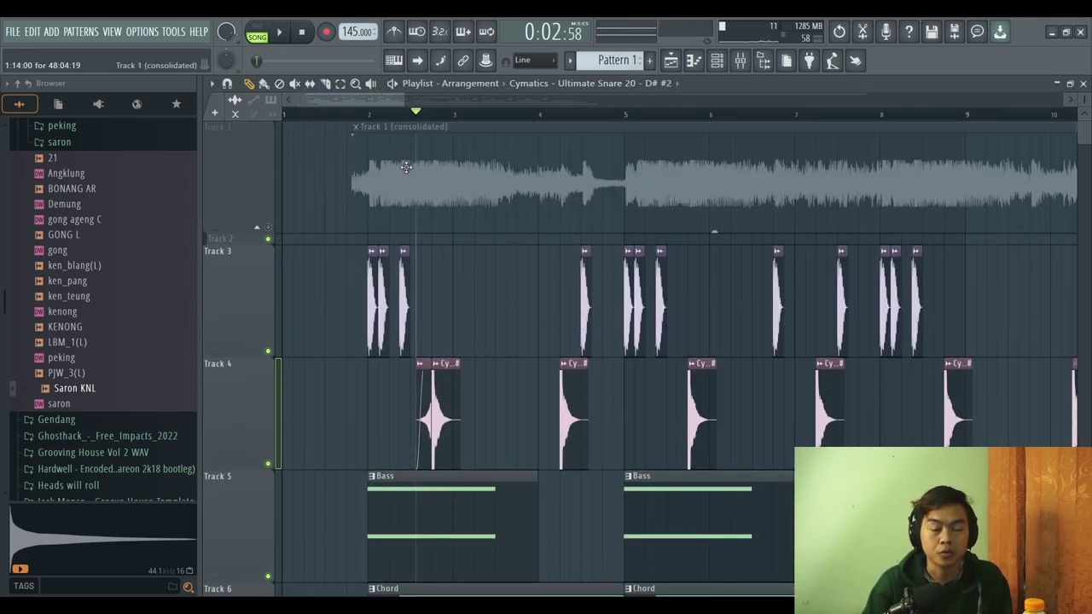
scroll(408, 167, "down", 2)
key("space")
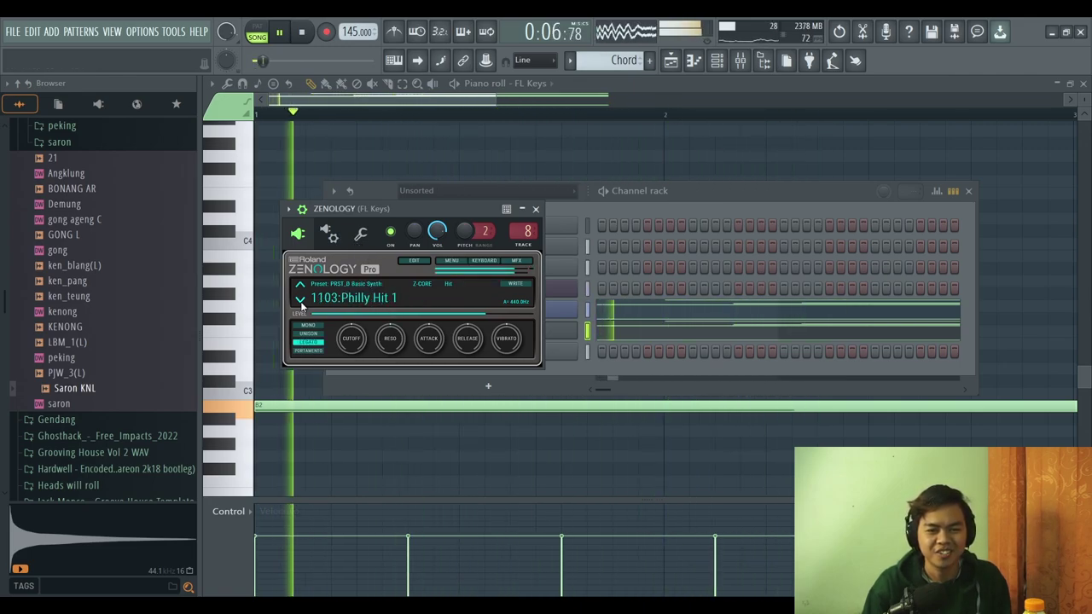
- Audition the ZENOLOGY Philly Hit presets on the FL Keys chords and step back to 1104:Philly Hit 2
left_click(300, 300)
left_click(301, 301)
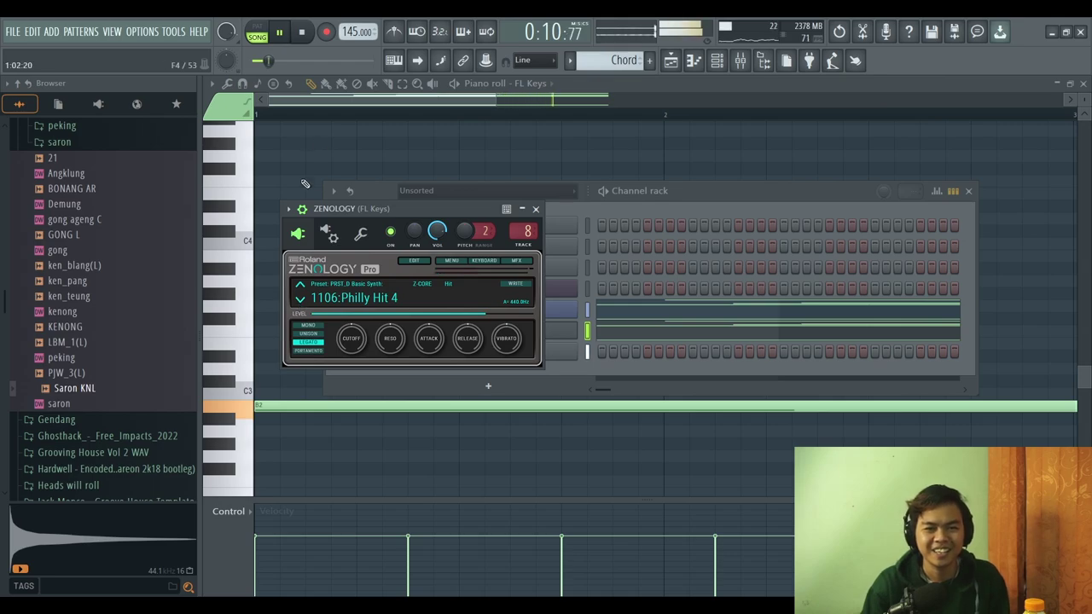
left_click(301, 286)
key("space")
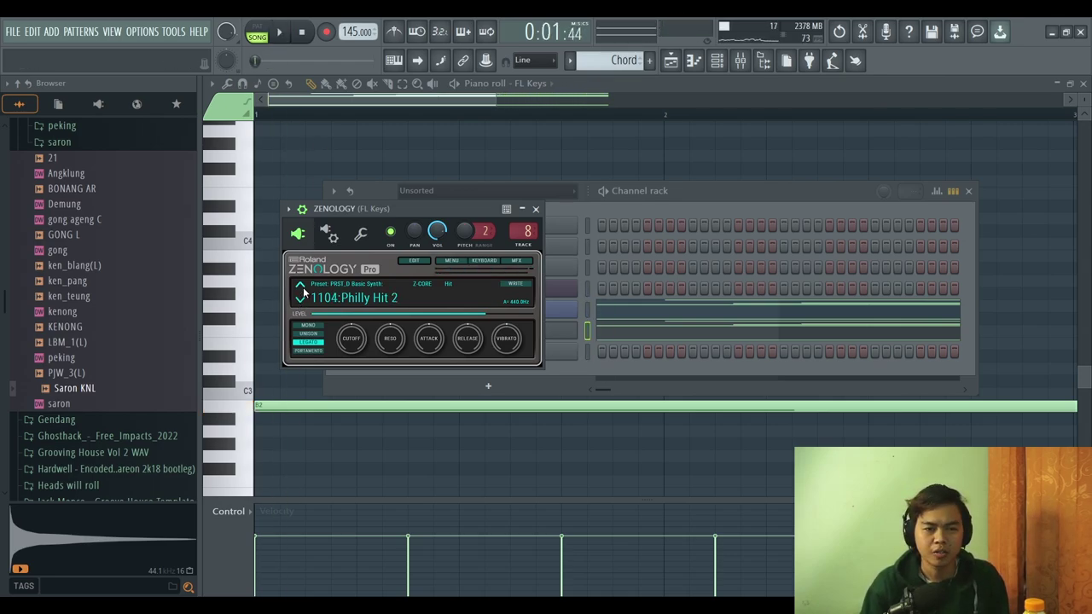
- Step back through the ZENOLOGY presets before Philly Hit 2 and play the arrangement with ZENOLOGY #2 on VP330 OctEko
left_click(302, 286)
left_click(301, 286)
left_click(301, 286)
left_click(302, 286)
left_click(301, 286)
left_click(301, 286)
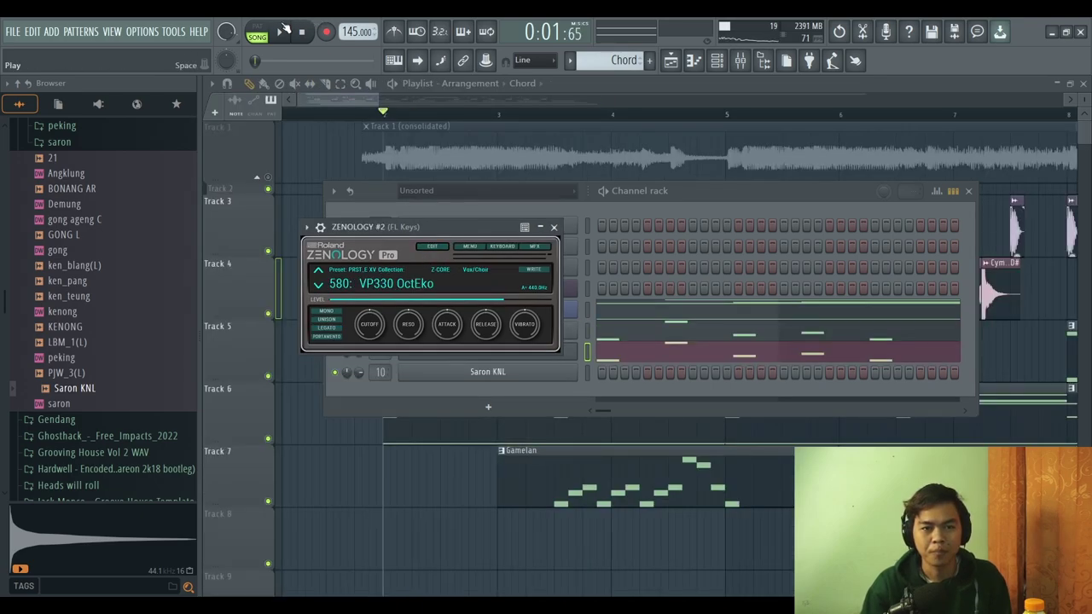
left_click(285, 31)
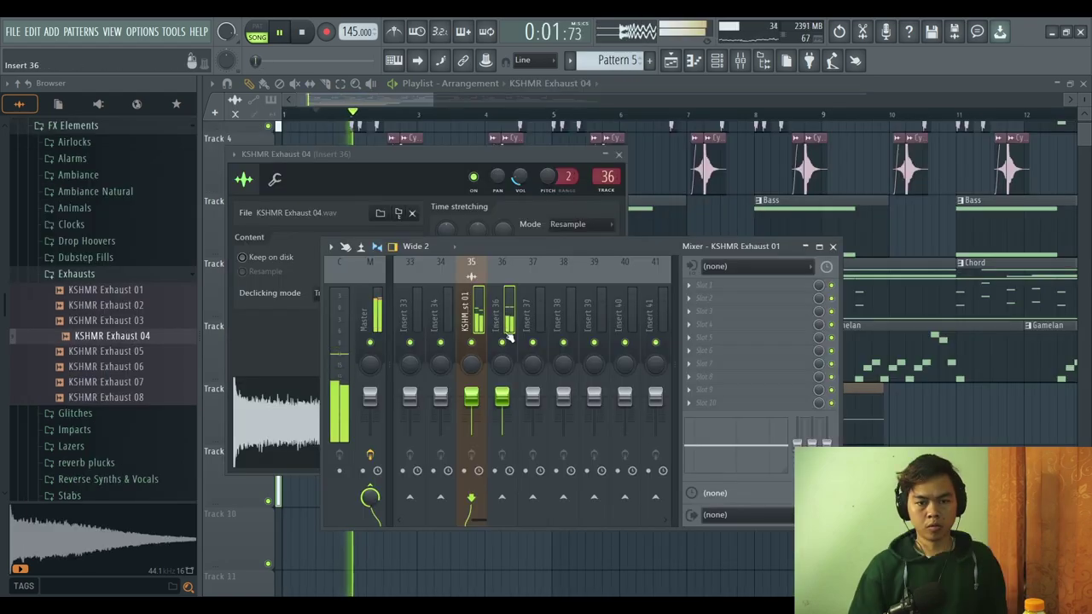
- Add a fade-out to the end of the KSHMR Exhaust 04 clip on Track 9 and replay from just before bar 2
key("F5")
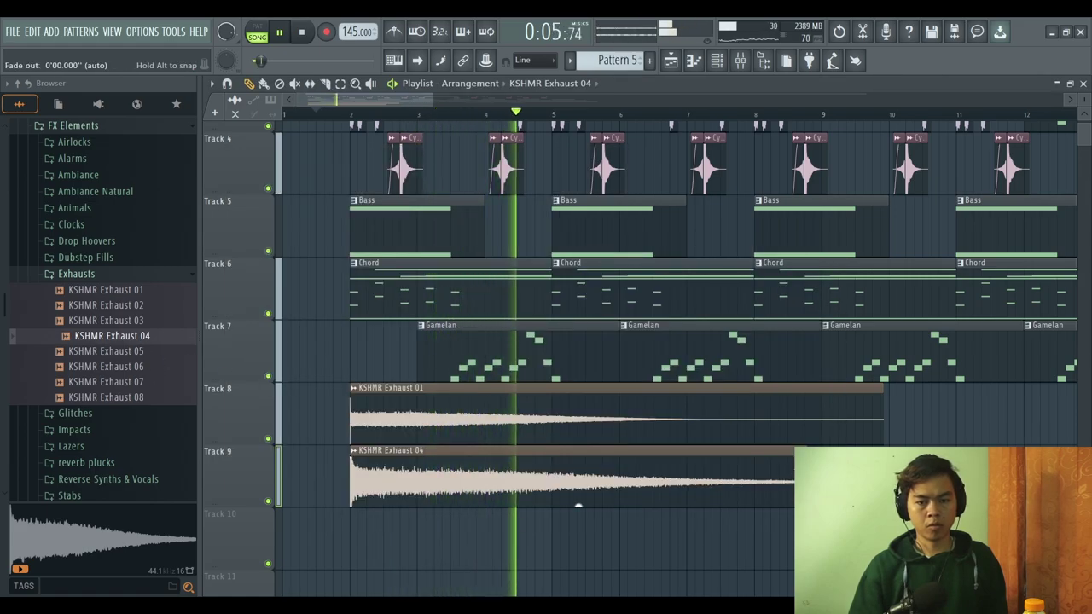
left_click_drag(793, 459, 744, 461)
scroll(317, 114, "up", 2)
left_click(367, 114)
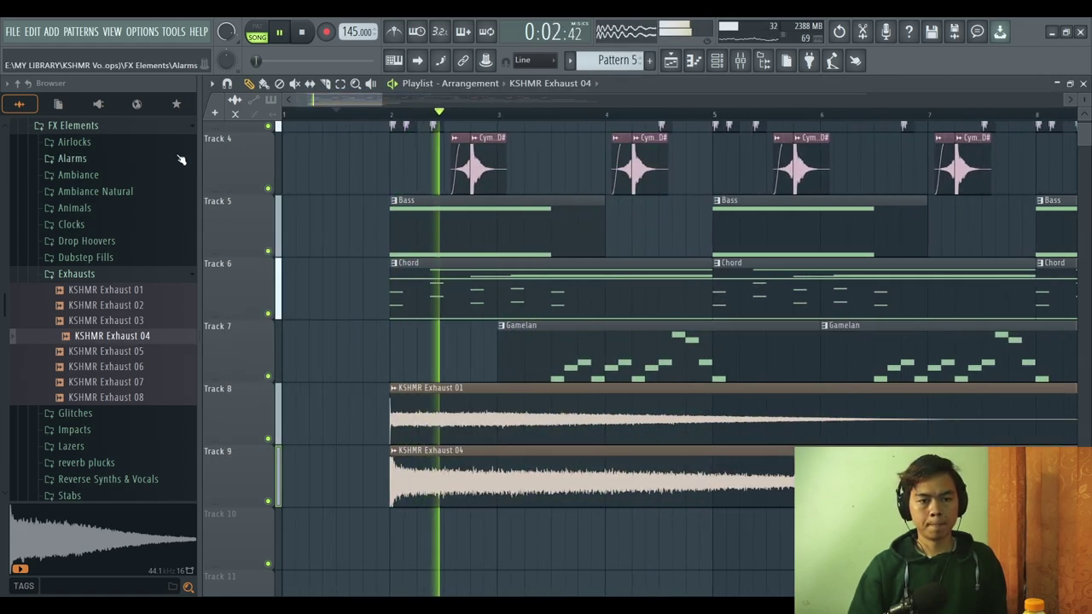
- Stop playback and preview KSHMR Natural Ambiance 07 - Thunder from the Ambiance Natural samples
key("space")
left_click(76, 413)
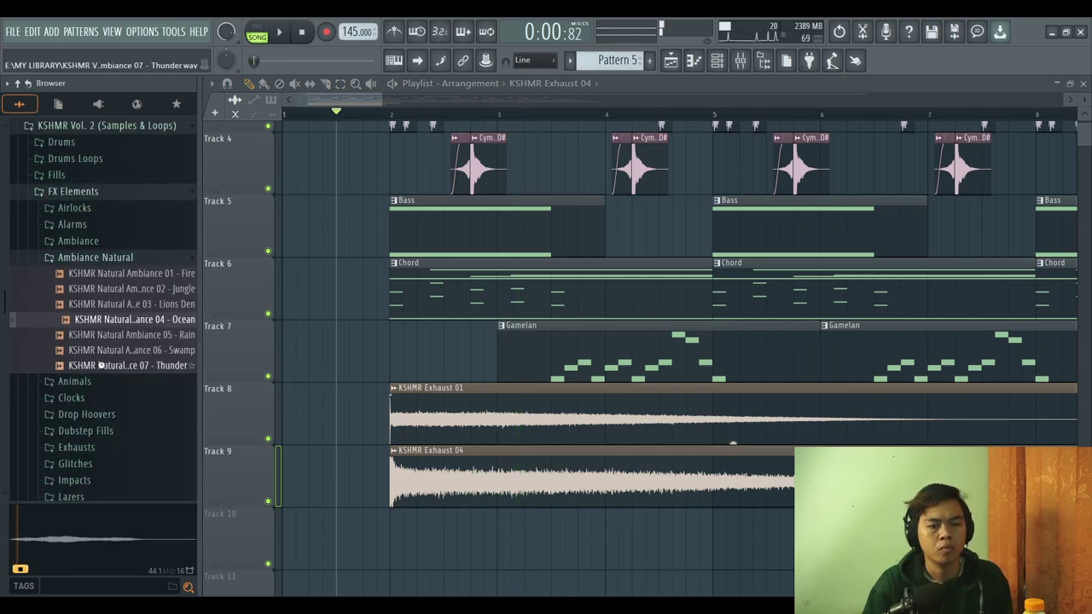
left_click(101, 365)
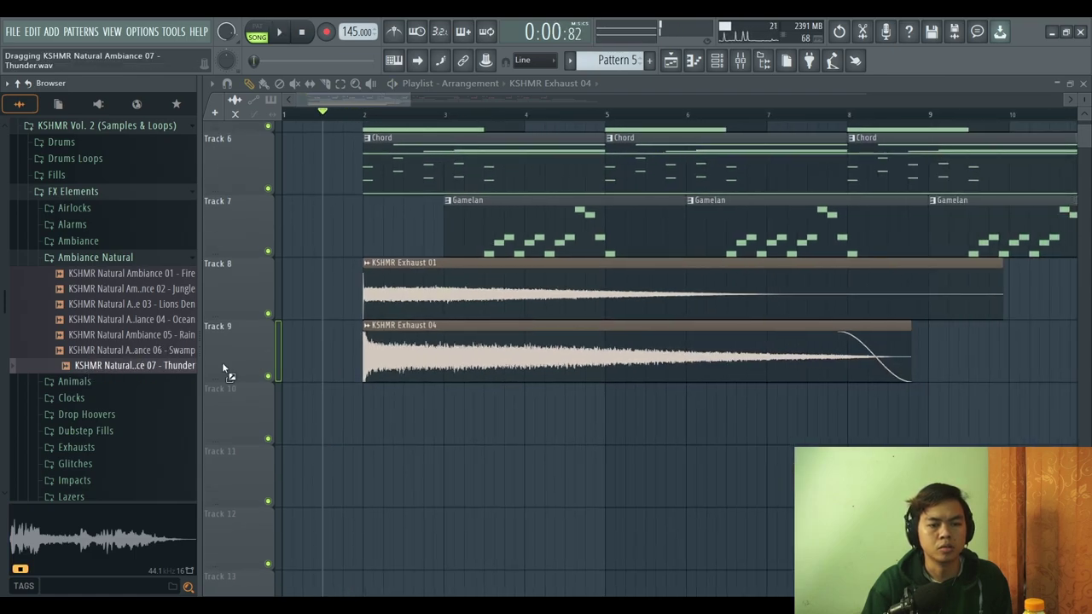
- Add the KSHMR Natural Ambiance 07 - Thunder sample to the playlist, position it on Track 11 from bar 2, and open its settings
left_click_drag(222, 366, 372, 427)
scroll(449, 443, "down", 3)
left_click_drag(461, 426, 413, 427)
scroll(392, 454, "down", 1)
scroll(391, 454, "down", 2)
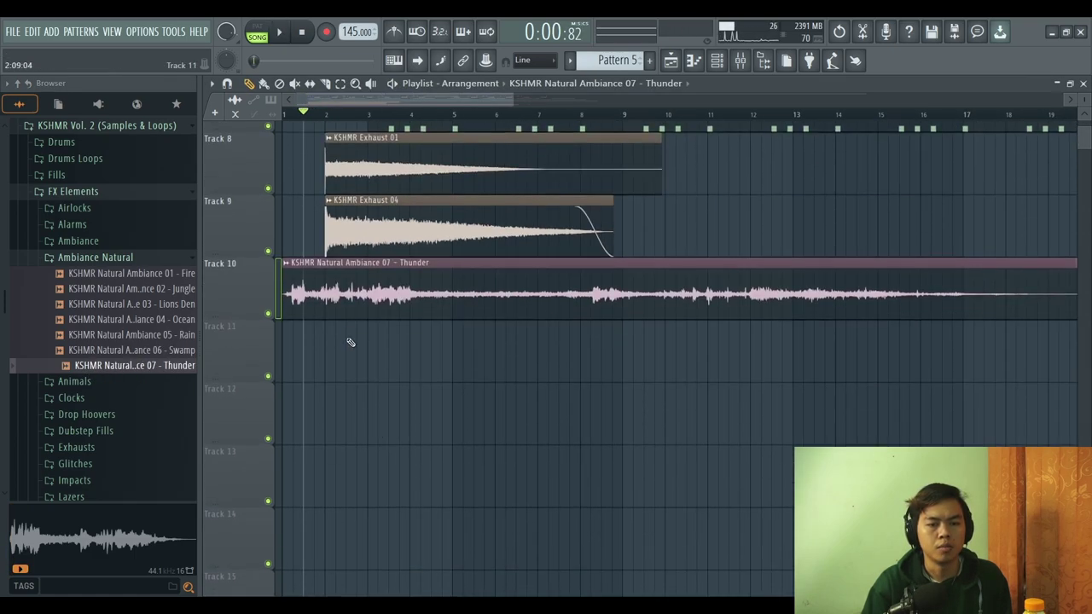
left_click_drag(350, 313, 388, 339)
double_click(388, 340)
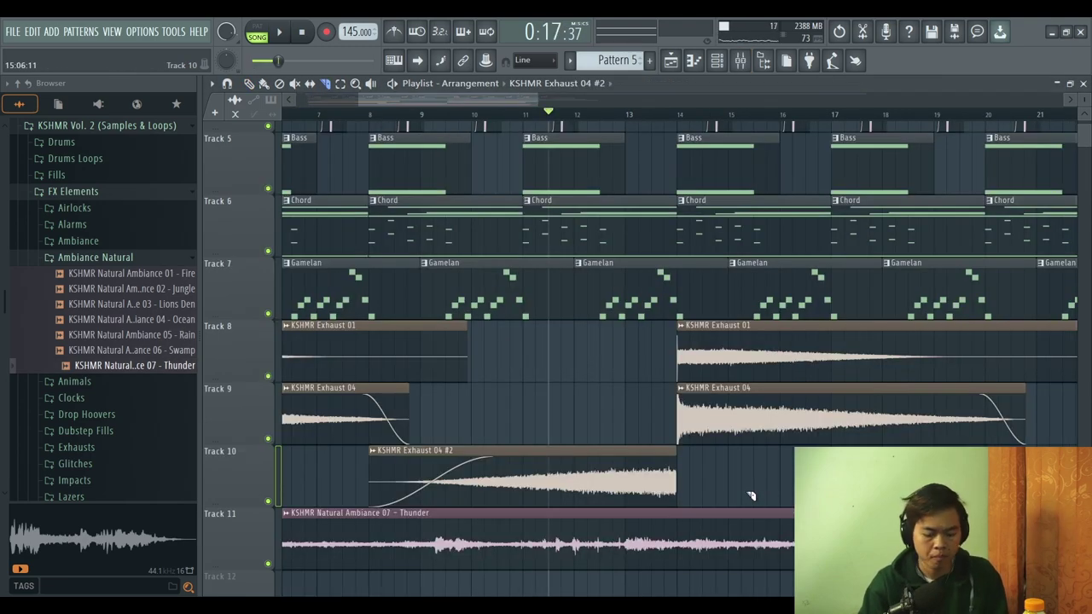
- Set the channel volume of the reversed KSHMR Exhaust 04 #2 on Track 10 to about 23% and keep playing through the arrangement
key("space")
double_click(621, 478)
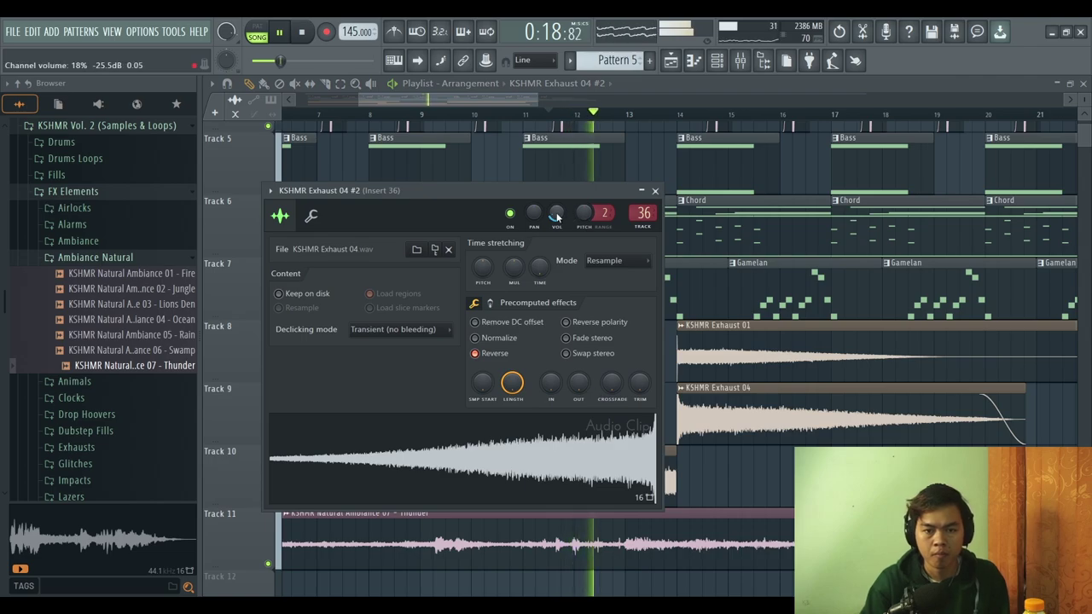
left_click(312, 216)
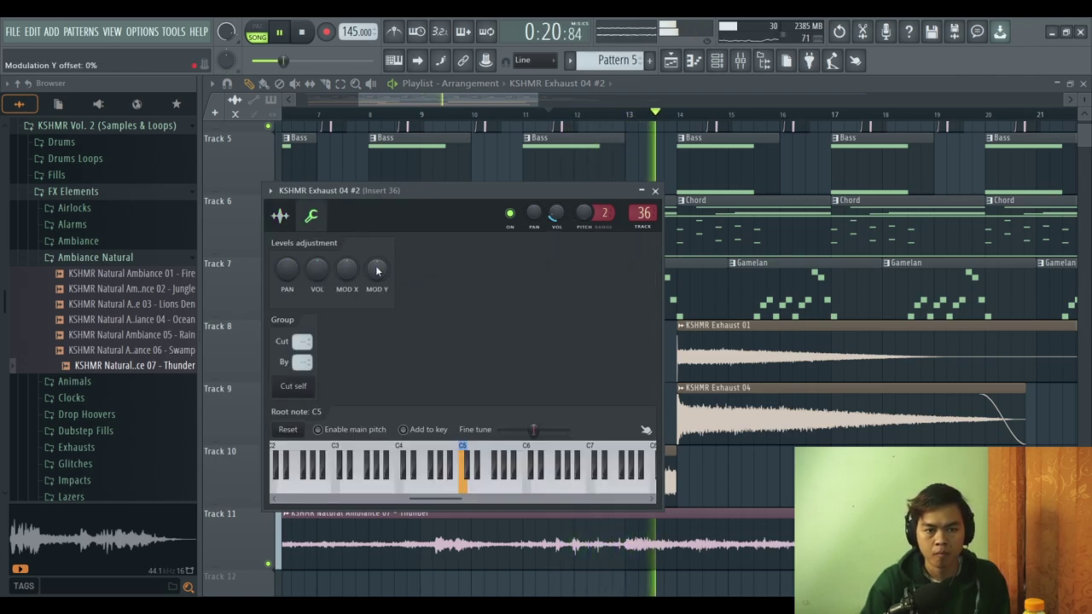
left_click(280, 216)
left_click(312, 218)
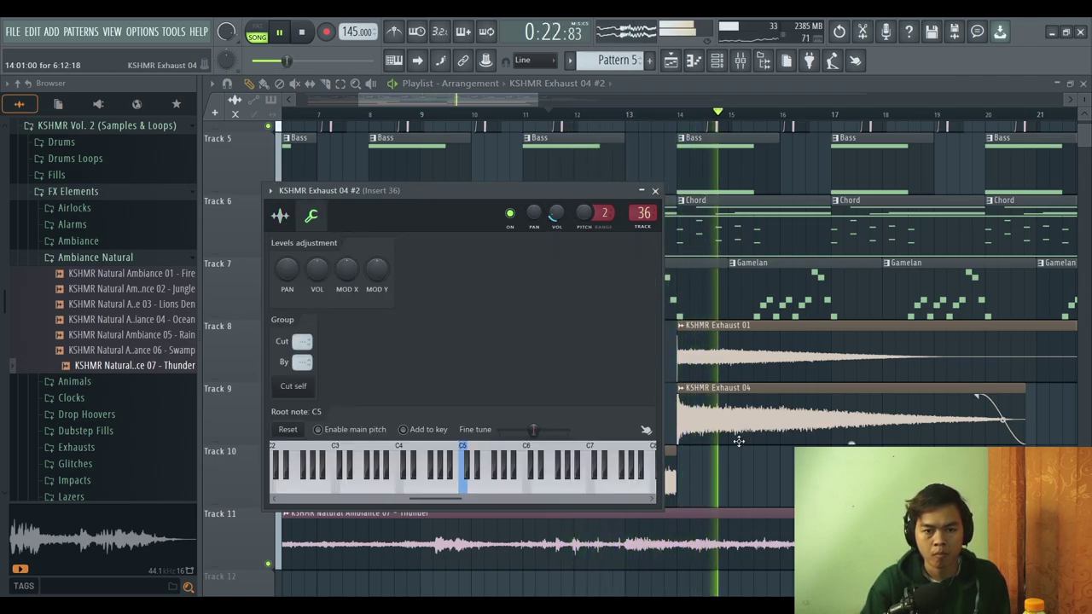
key("Escape")
double_click(621, 478)
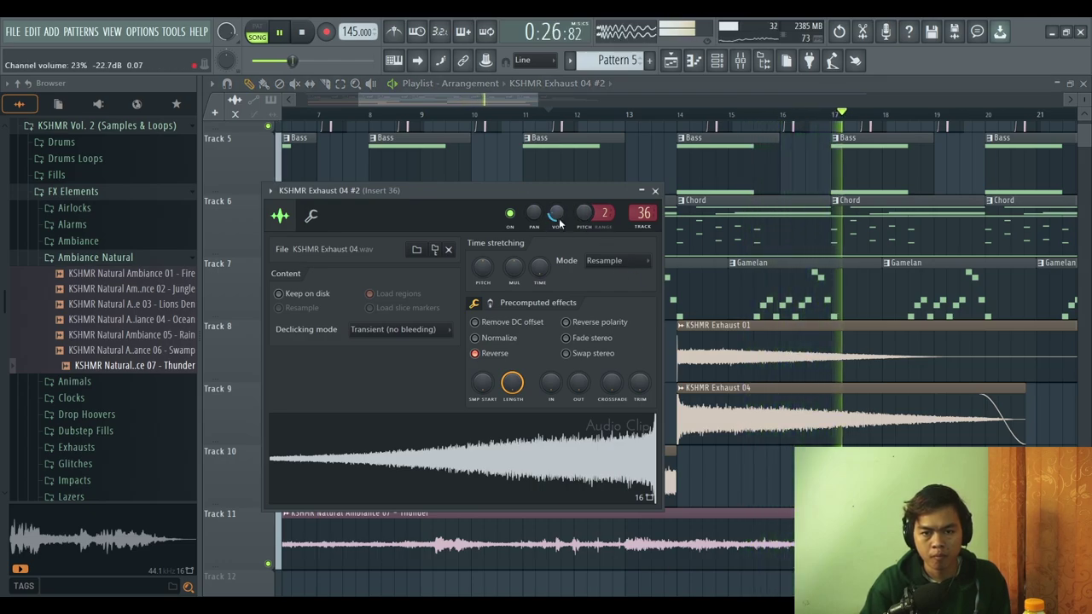
left_click(655, 191)
scroll(751, 395, "down", 5)
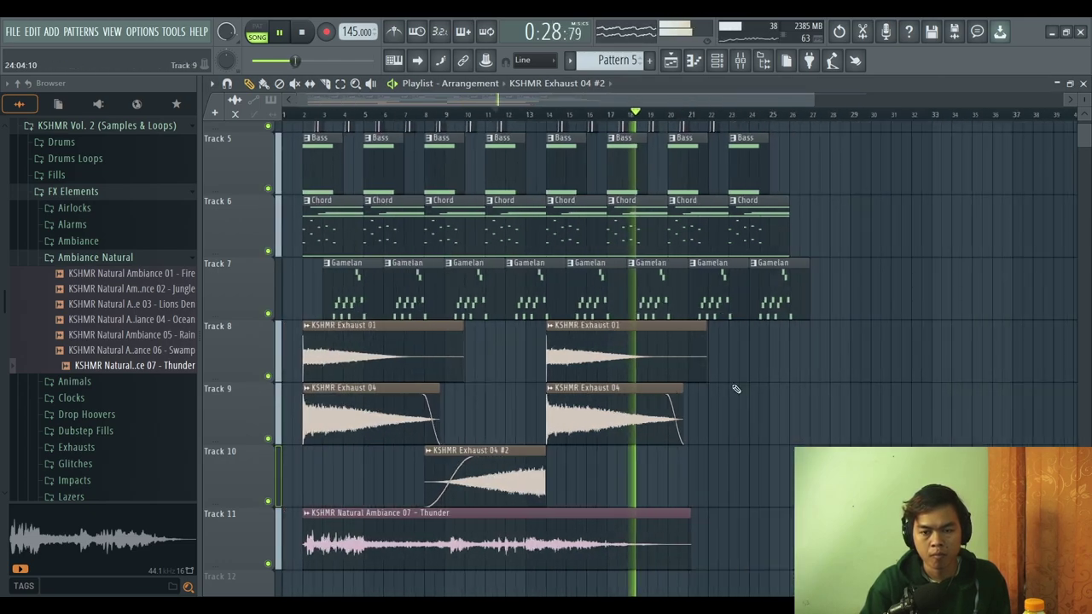
scroll(683, 411, "up", 3)
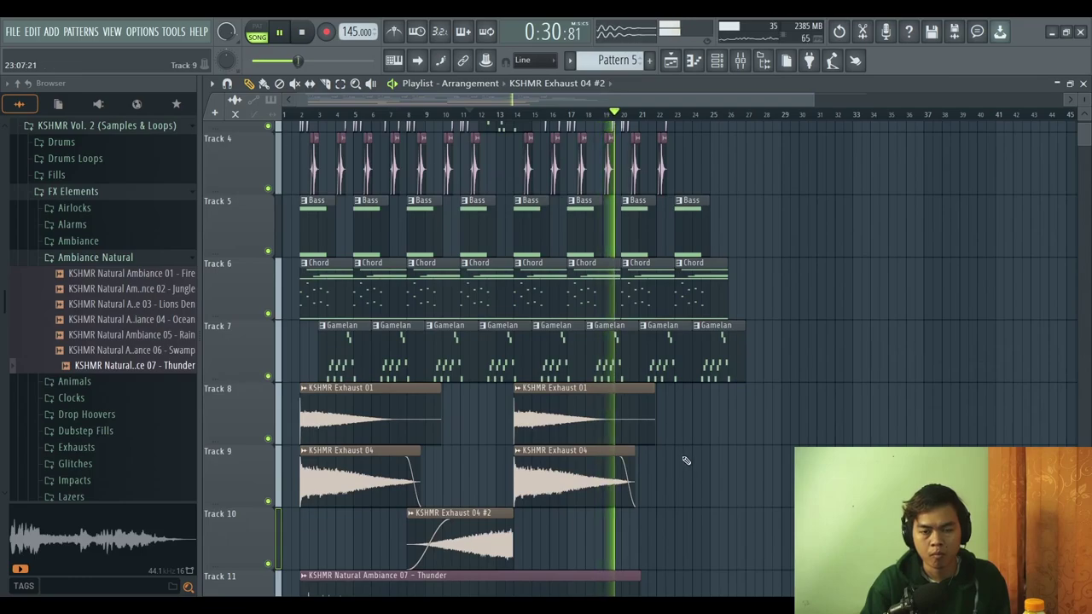
scroll(686, 461, "up", 3)
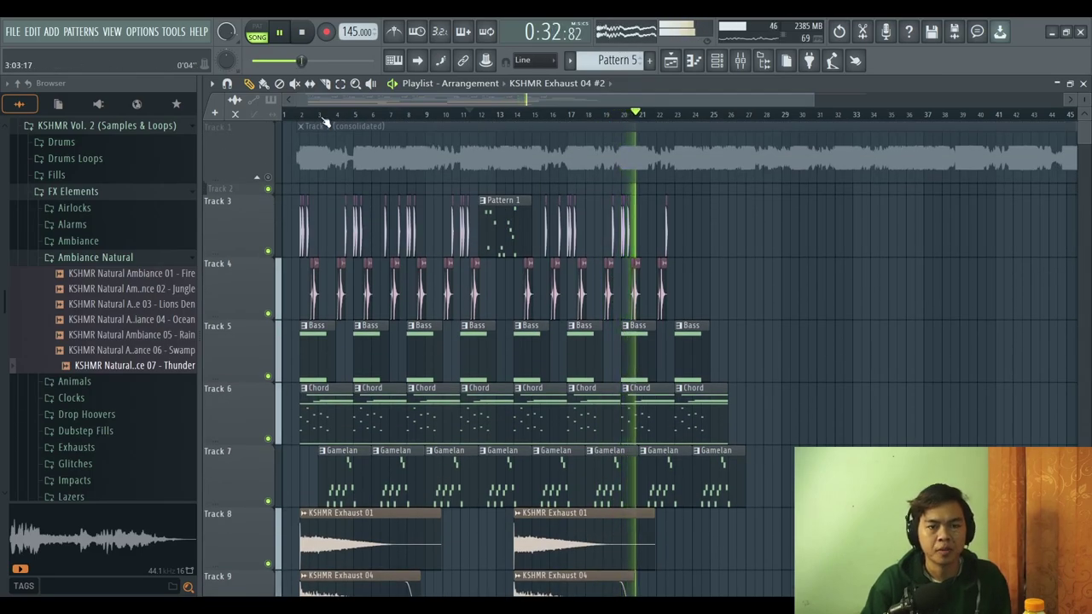
- Play the arrangement from bar 1 with all layers and compare it with Track 1 soloed
left_click(287, 114)
scroll(295, 114, "up", 2)
scroll(291, 116, "up", 2)
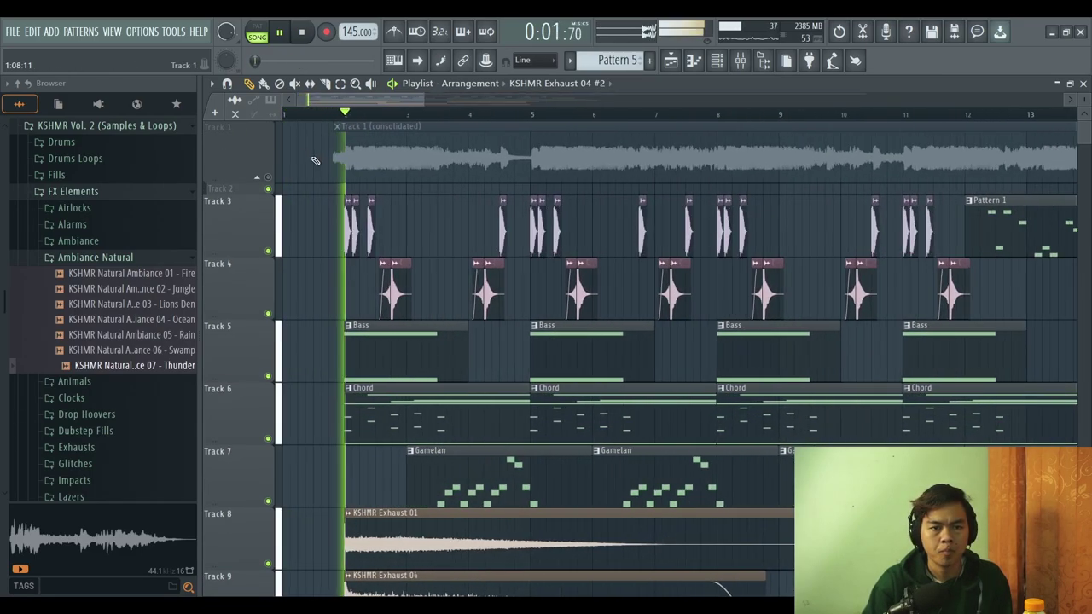
scroll(315, 256, "down", 4)
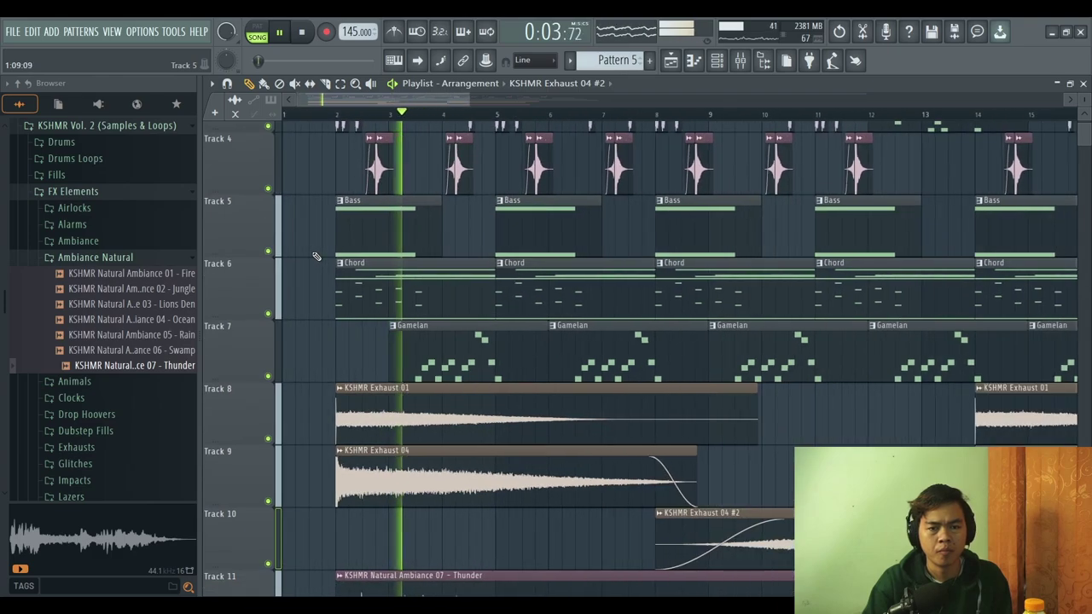
scroll(316, 256, "down", 4)
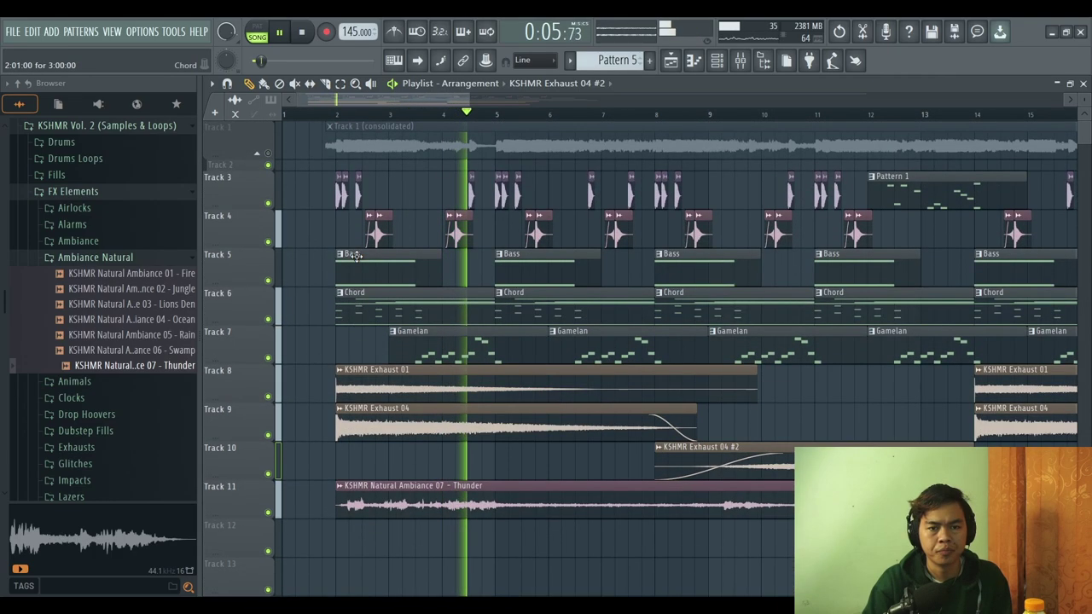
key("space")
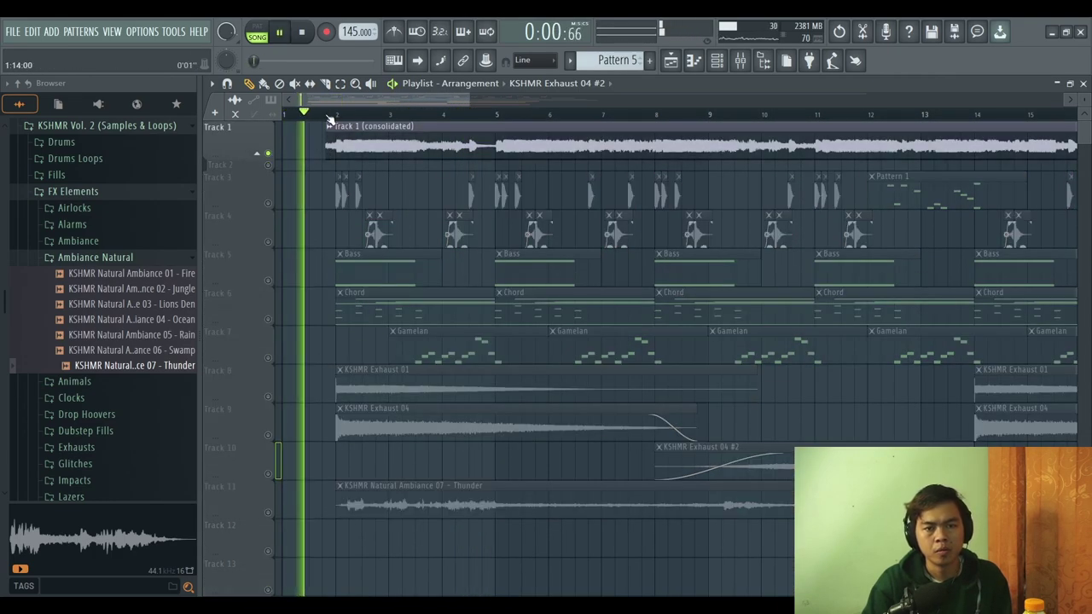
scroll(620, 173, "down", 3)
scroll(695, 173, "down", 1)
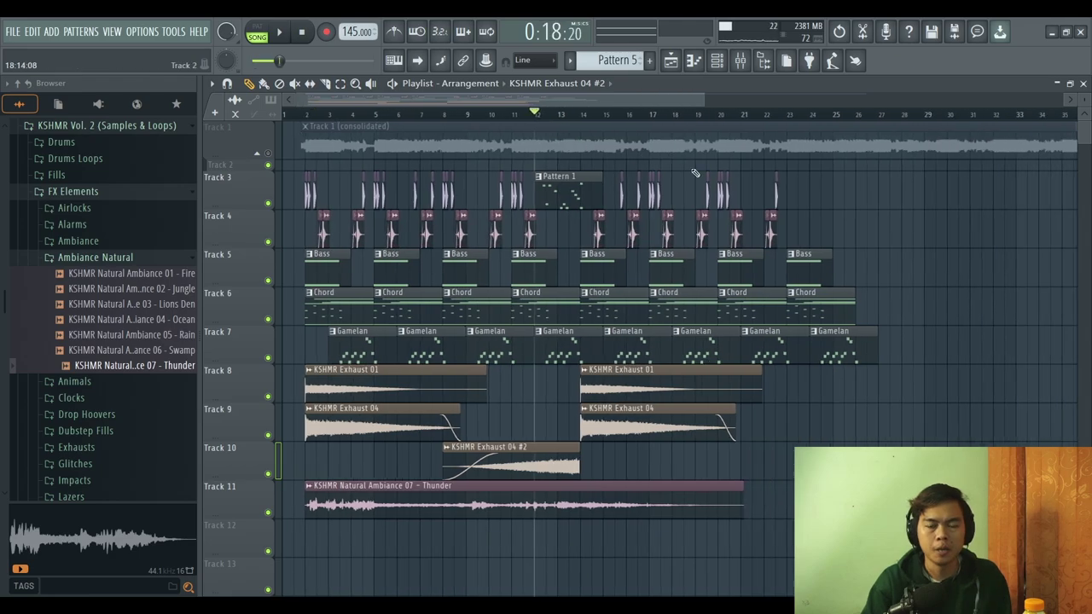
- Move all the drum clips and the Pattern 1 fill from Tracks 3 and 4 down to Tracks 17 and 18
scroll(694, 174, "up", 2)
scroll(568, 263, "up", 5)
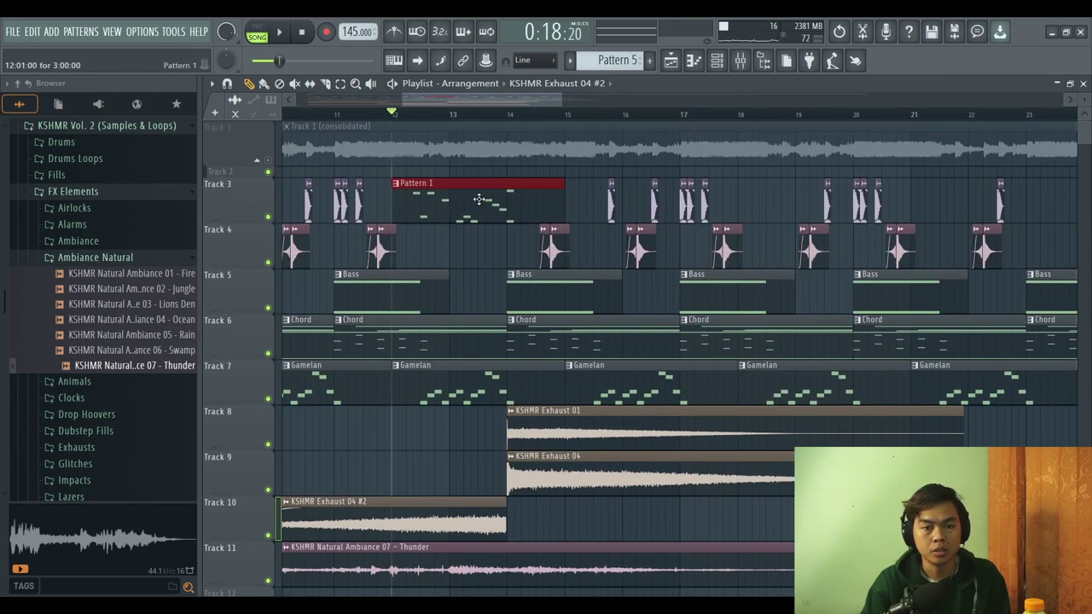
scroll(526, 225, "down", 2)
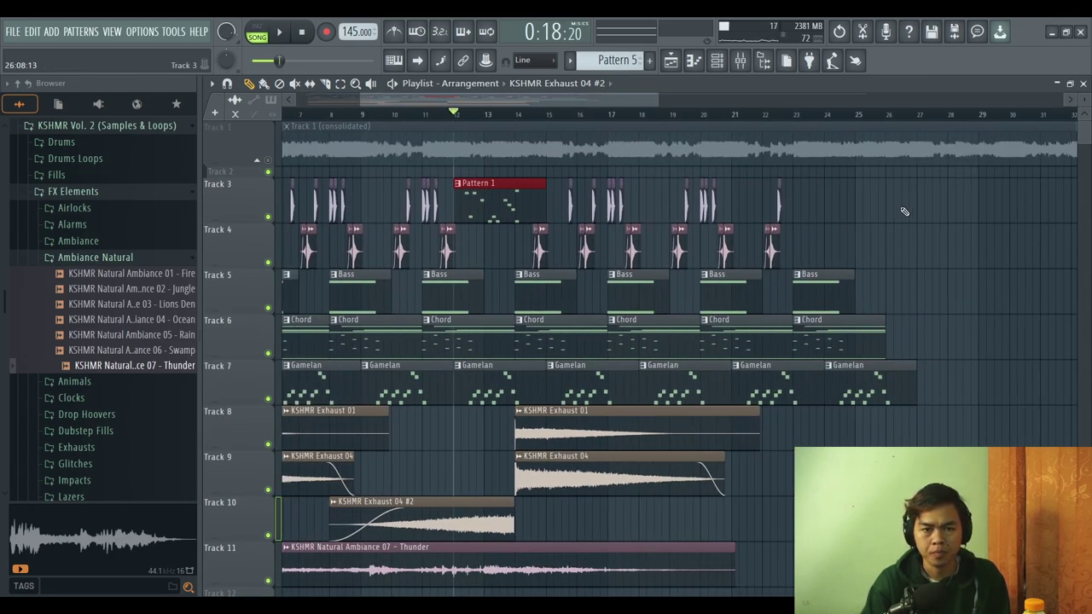
scroll(905, 211, "down", 2)
left_click_drag(922, 179, 282, 252)
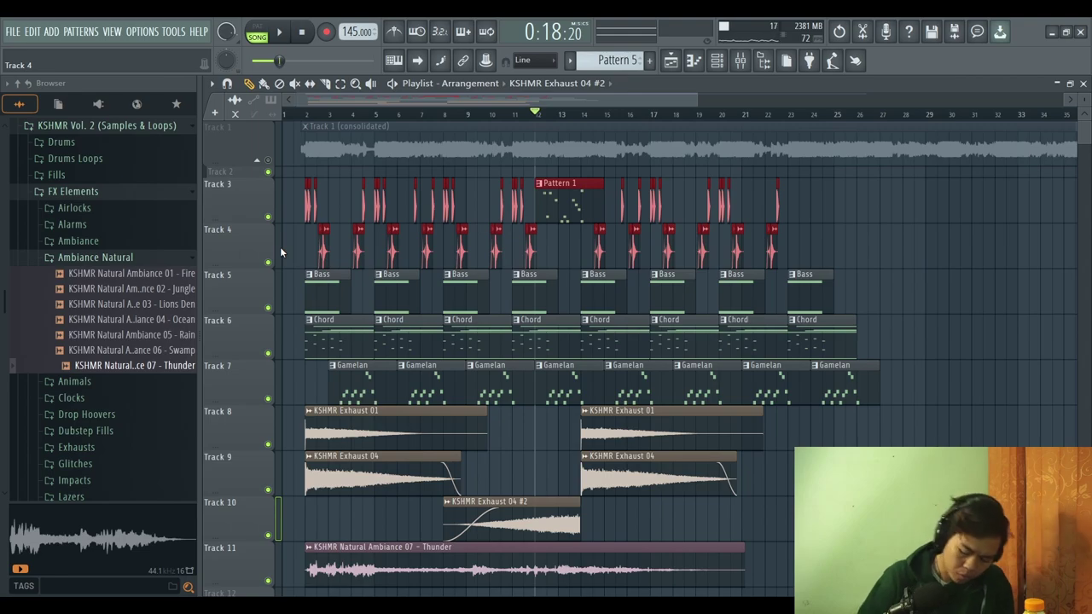
key("shift+Down")
key("shift+Down")
key("shift+Down")
key("shift+Down")
key("shift+Down")
key("shift+Down")
key("shift+Down")
key("shift+Down")
key("shift+Down")
key("shift+Down")
key("shift+Down")
key("shift+Down")
key("shift+Down")
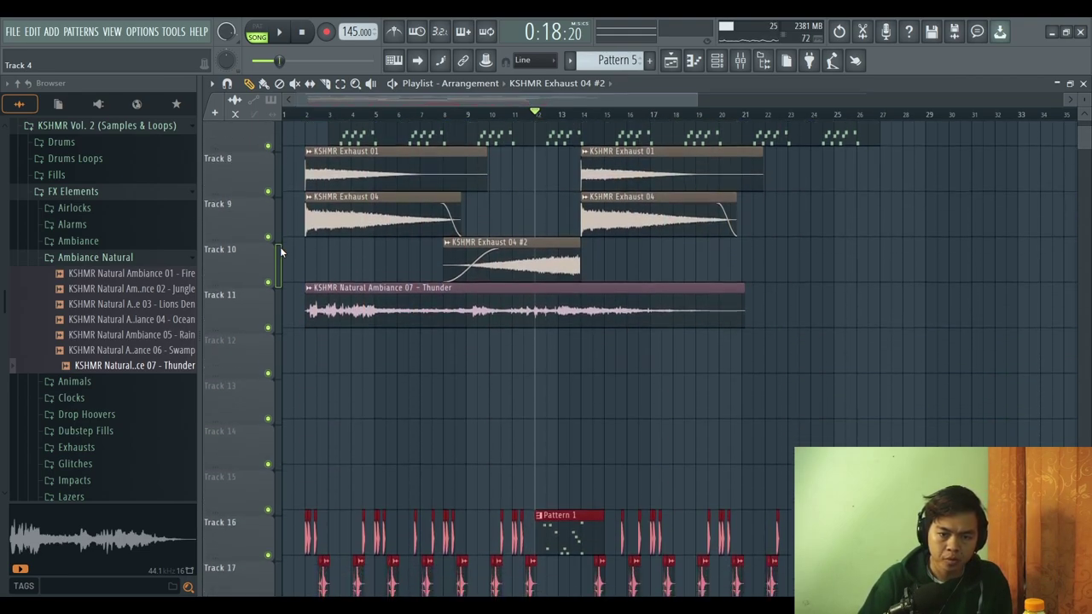
key("shift+Down")
scroll(342, 265, "up", 2)
scroll(844, 361, "down", 2)
scroll(844, 361, "up", 3)
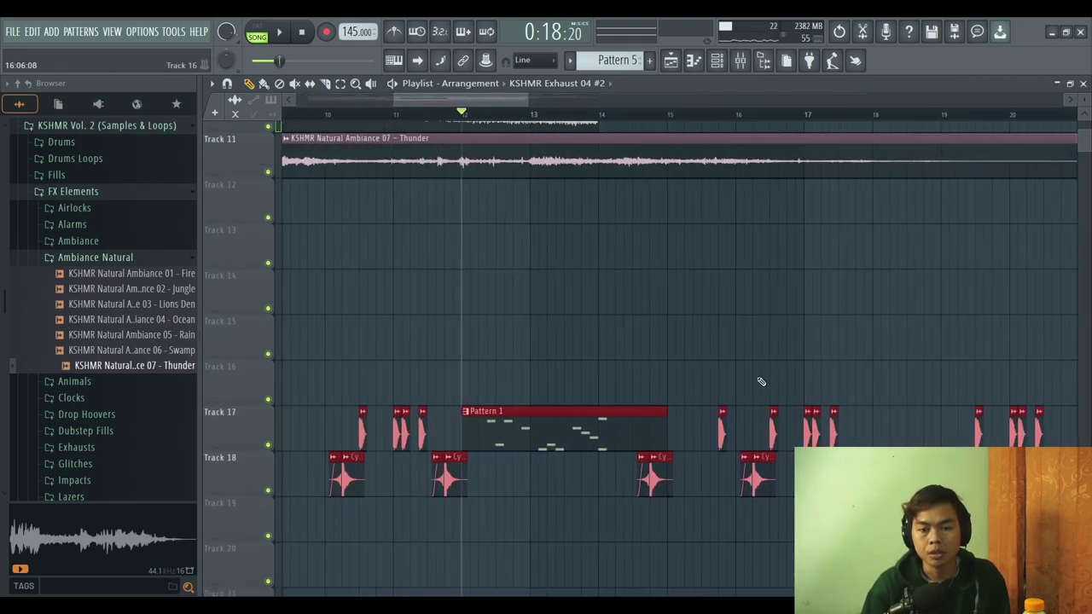
- Audition the clap one-shots in the Cymatics - EDM Starter Pack to find a suitable clap
scroll(761, 382, "up", 2)
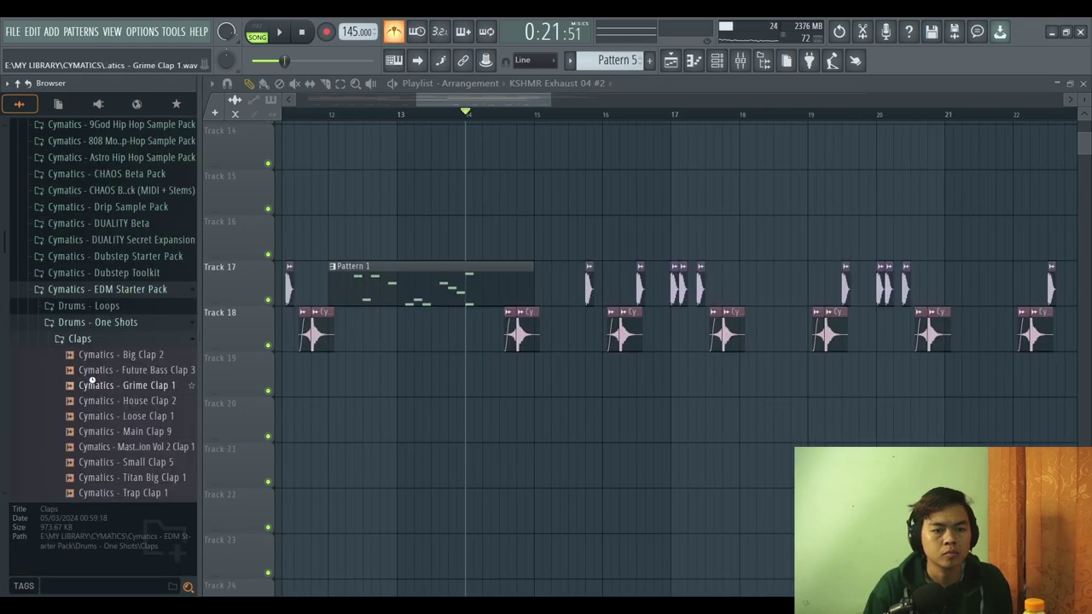
left_click(100, 374)
left_click(102, 415)
left_click(107, 447)
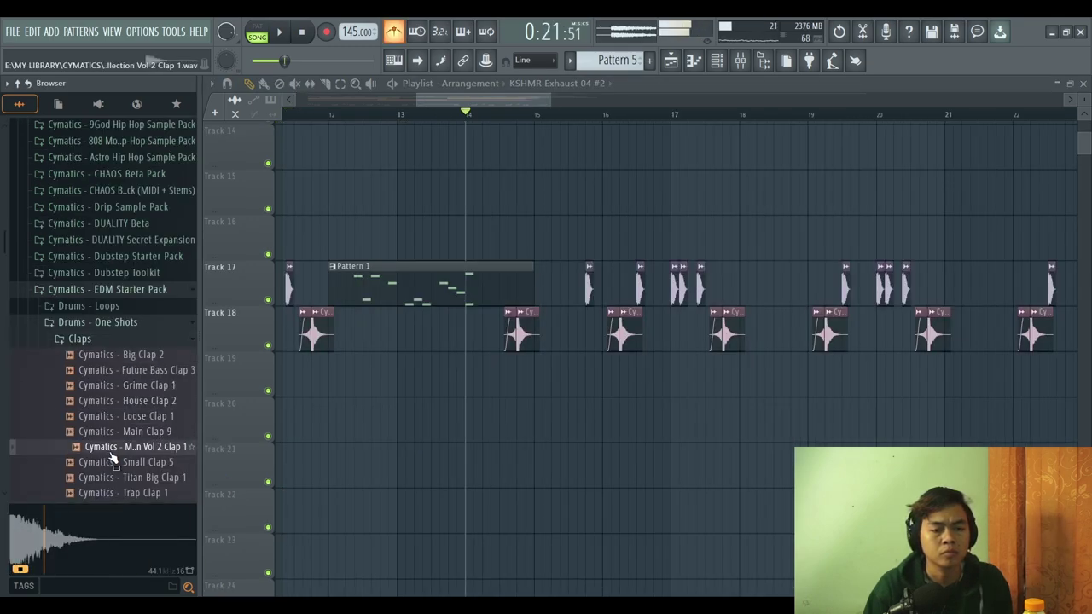
left_click(111, 462)
left_click(117, 477)
scroll(123, 493, "down", 2)
left_click(127, 400)
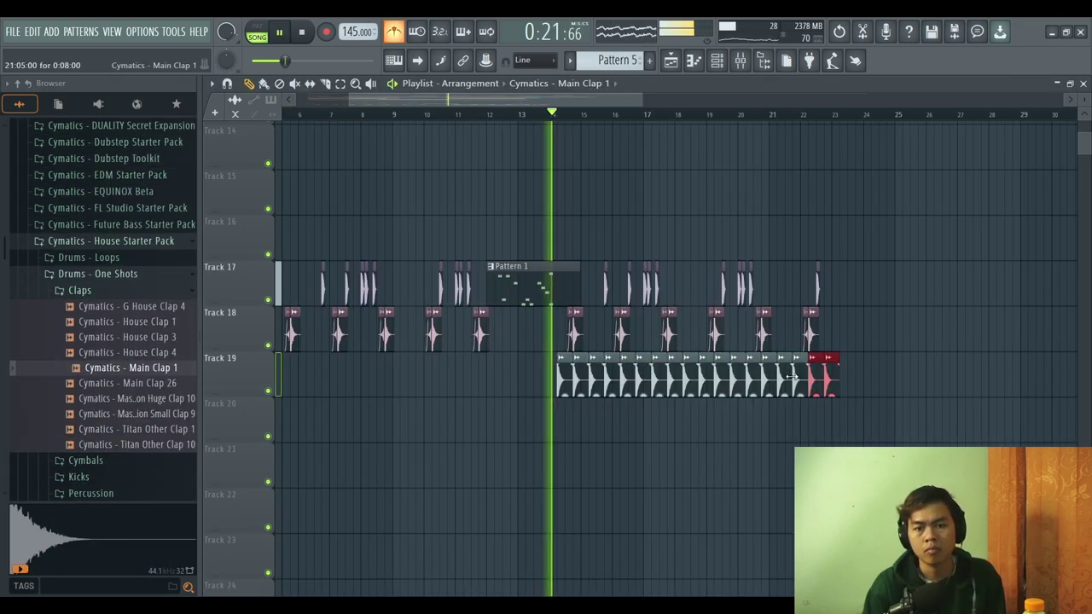
- Finish the row of Cymatics - Main Clap 1 clips on Track 19 and set its Fruity Reeverb 2 dry level to 61%
scroll(791, 377, "up", 2)
key("ctrl+d")
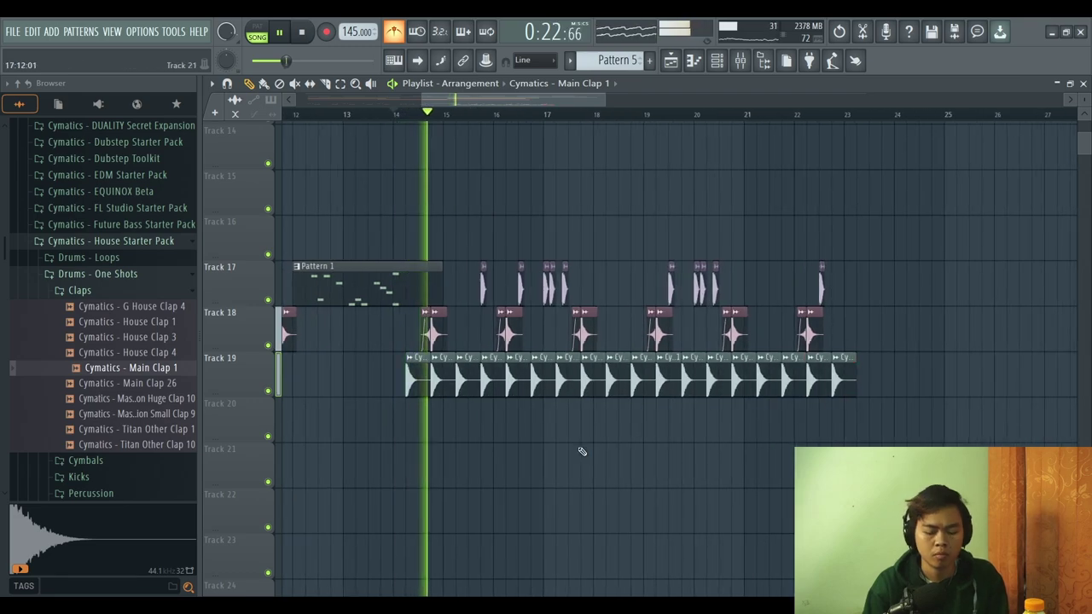
key("F9")
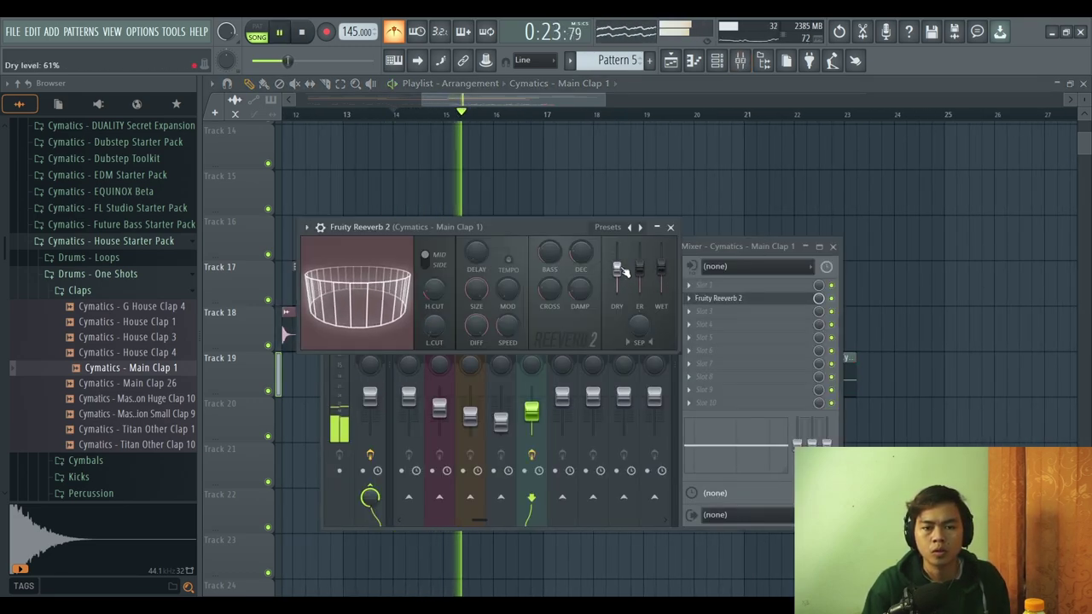
left_click_drag(585, 254, 585, 255)
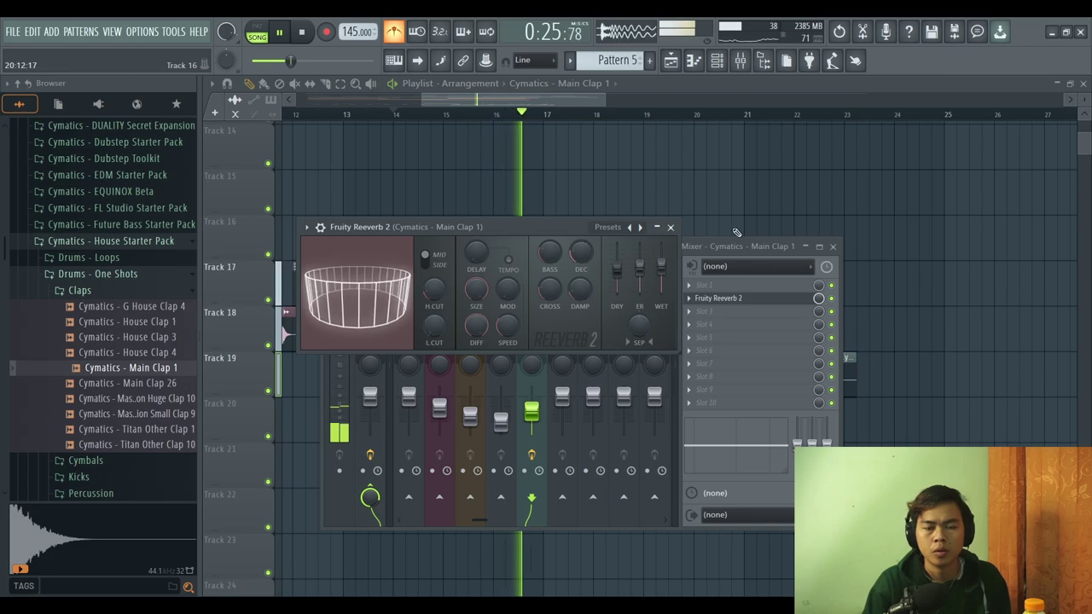
key("F12")
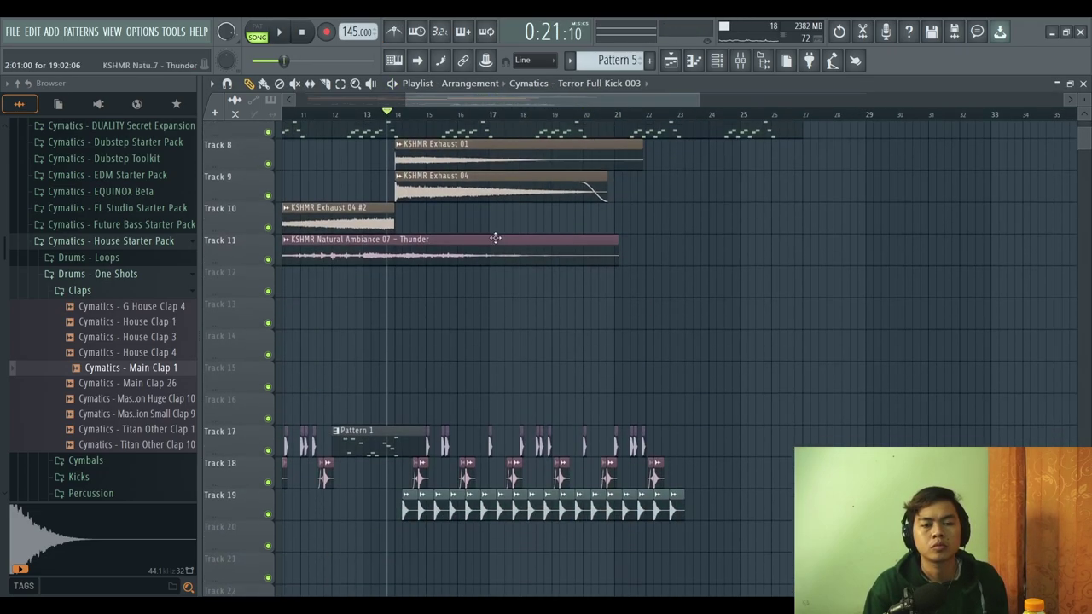
- Play from bar 14 to check the kick, snare and clap clips on Tracks 17 to 19
scroll(500, 307, "down", 3)
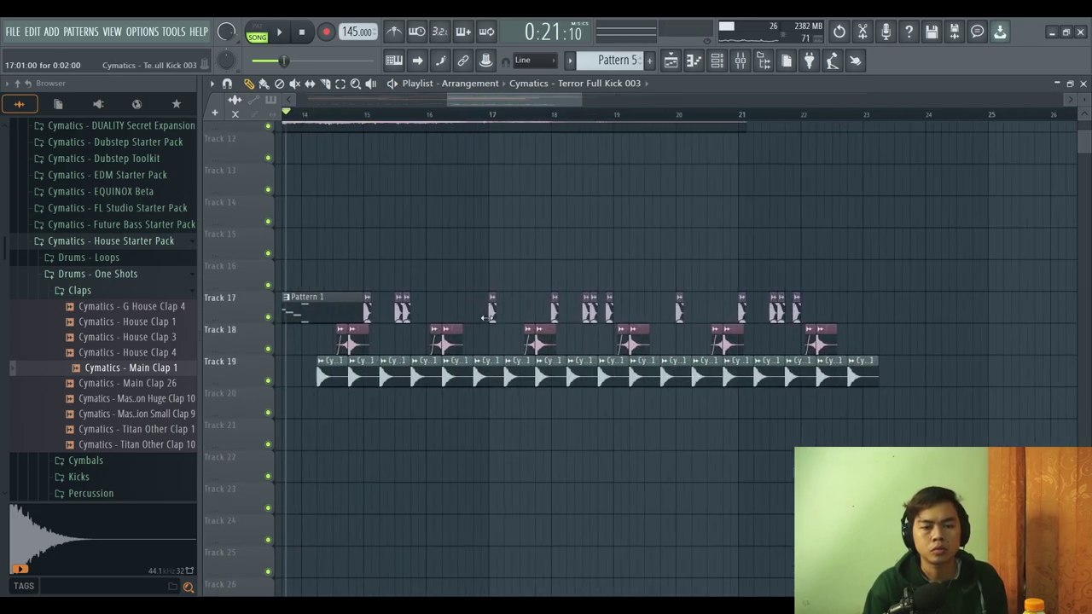
scroll(486, 317, "up", 1)
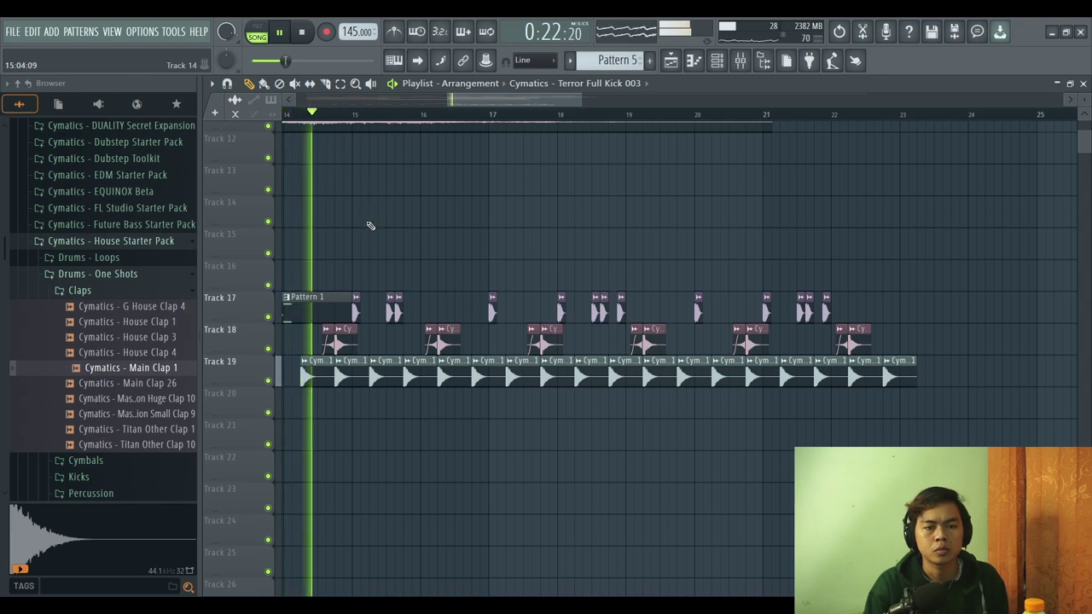
scroll(422, 253, "up", 2)
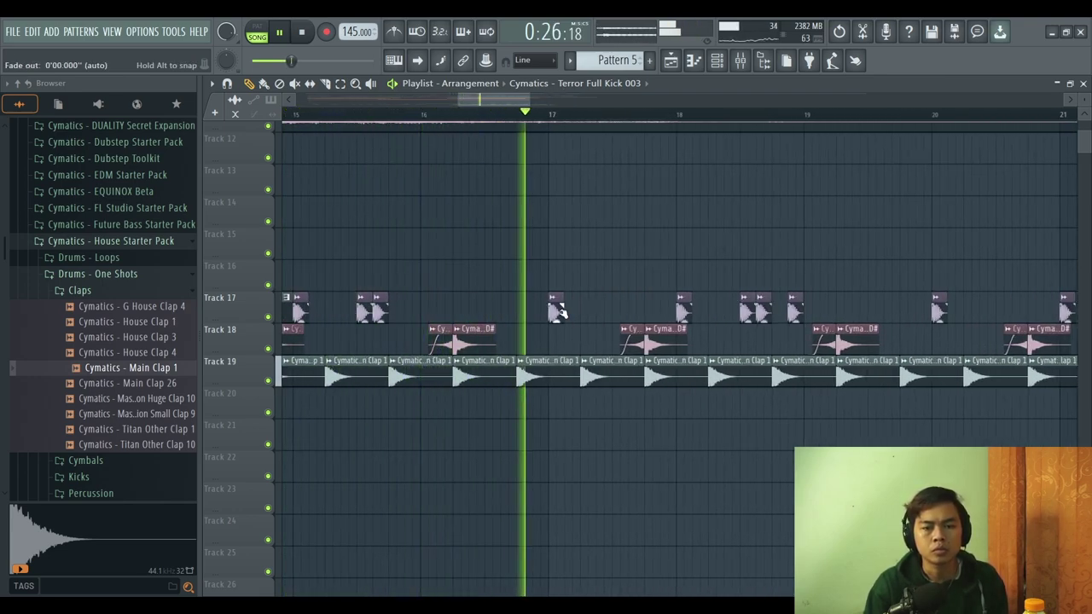
key("space")
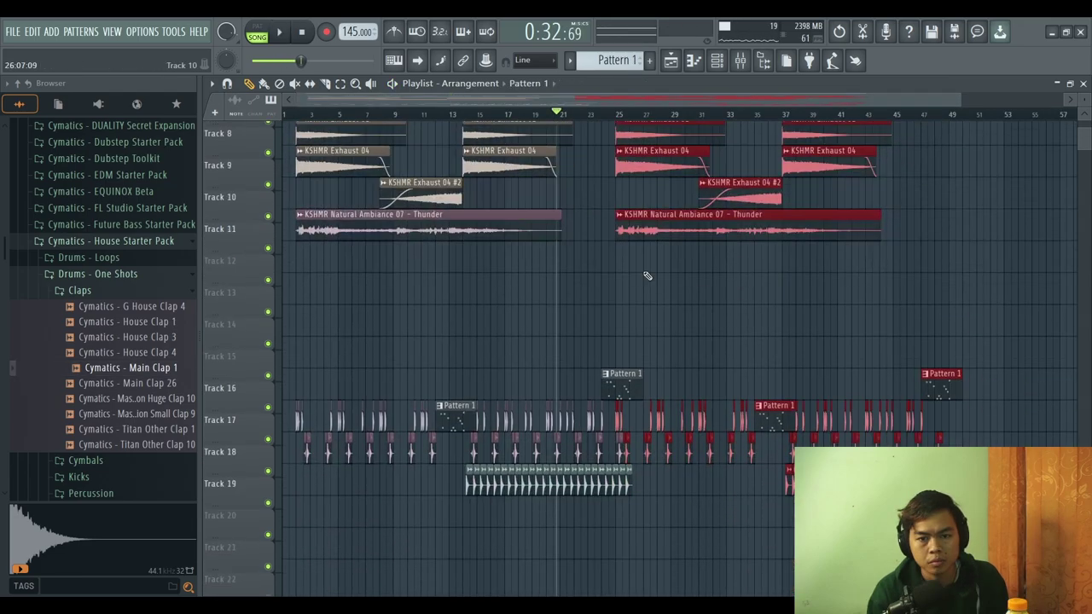
- Place a copy of the reversed KSHMR Exhaust 04 #2 on Track 10 from bar 19 to bar 25 during playback
scroll(646, 273, "down", 4)
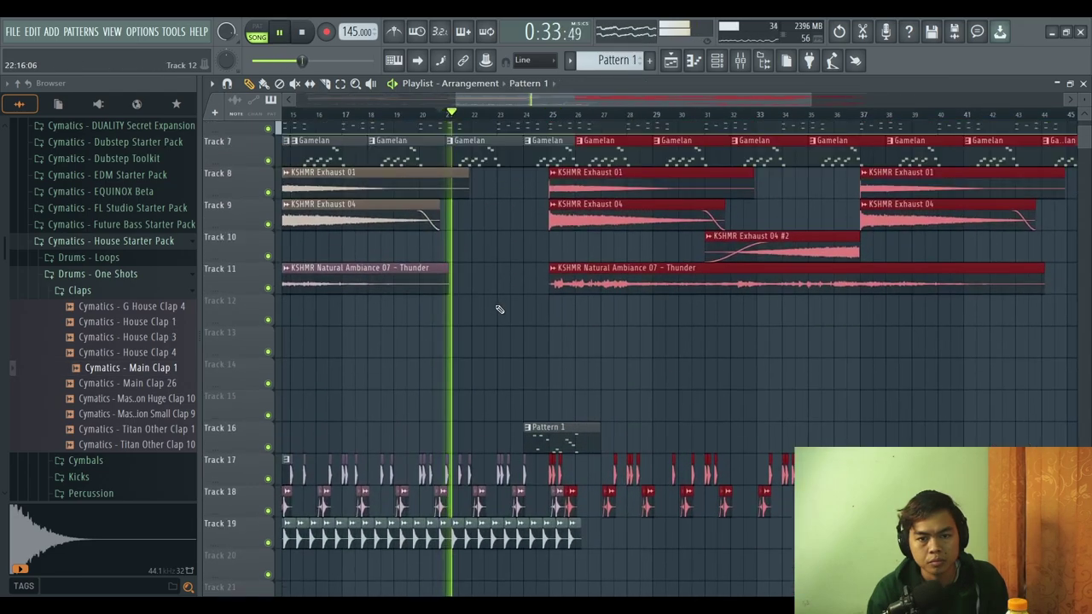
left_click_drag(339, 252, 478, 254)
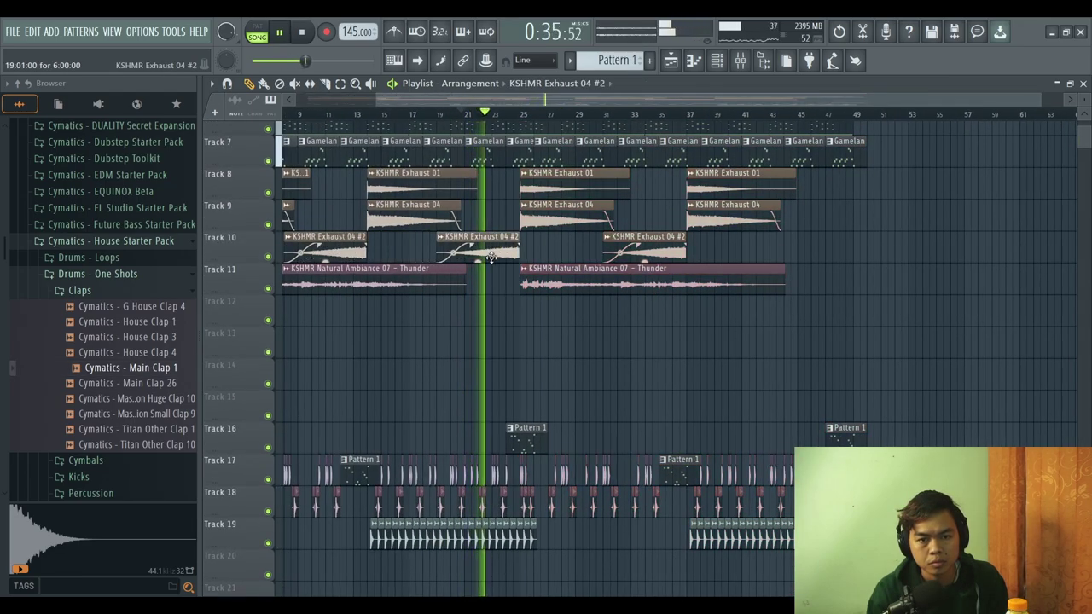
scroll(512, 263, "down", 2)
scroll(600, 327, "down", 1)
scroll(598, 331, "up", 2)
scroll(590, 336, "down", 2)
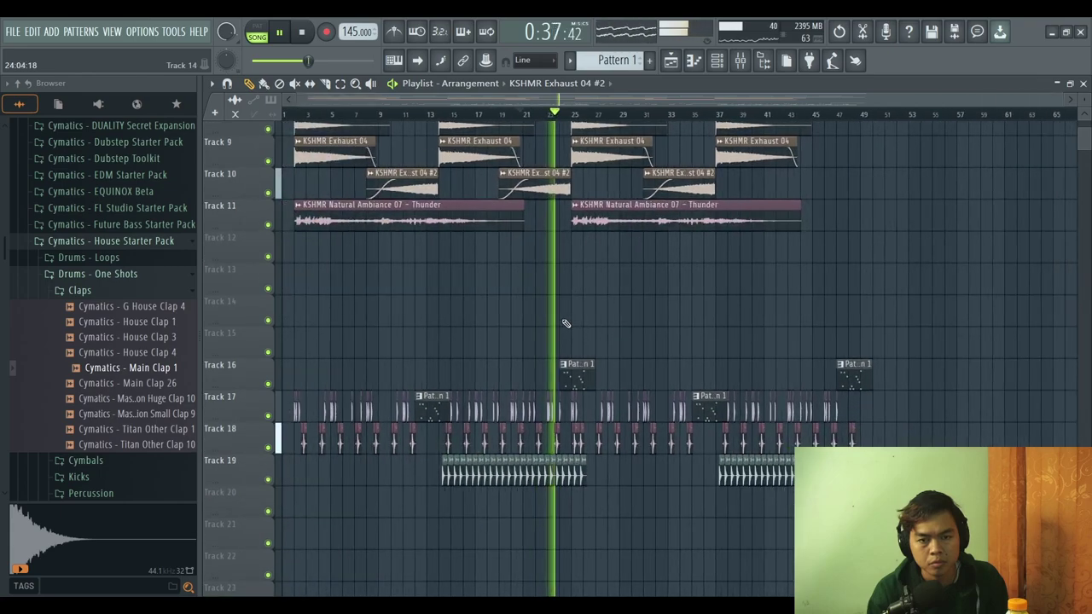
scroll(589, 314, "up", 1)
scroll(666, 334, "up", 2)
scroll(666, 333, "down", 2)
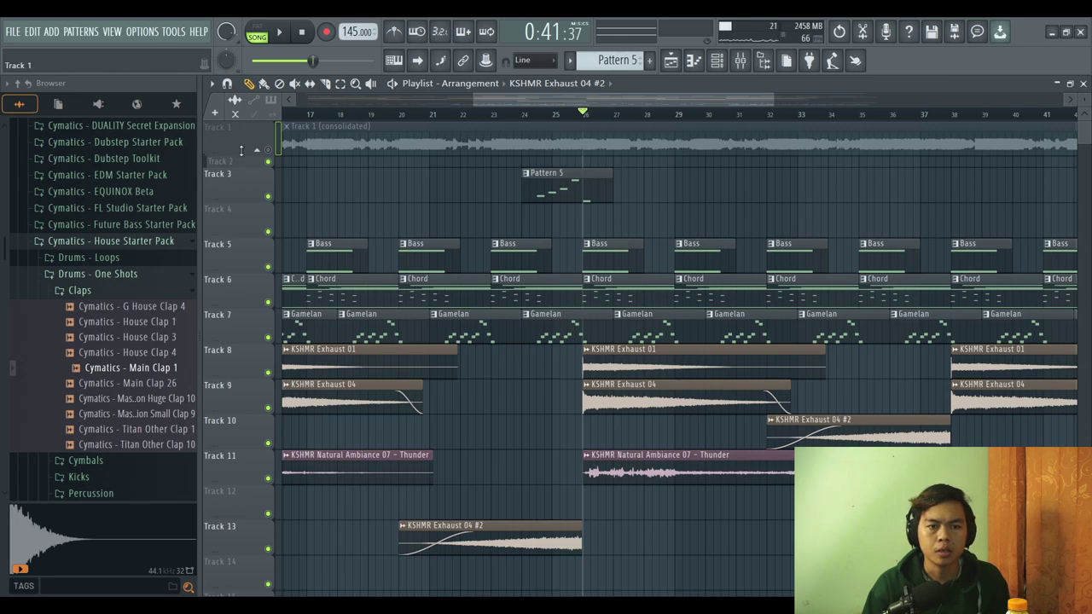
- Shrink the height of Track 1 in the playlist and review the layers around bar 26
left_click_drag(249, 155, 248, 130)
scroll(695, 229, "down", 1)
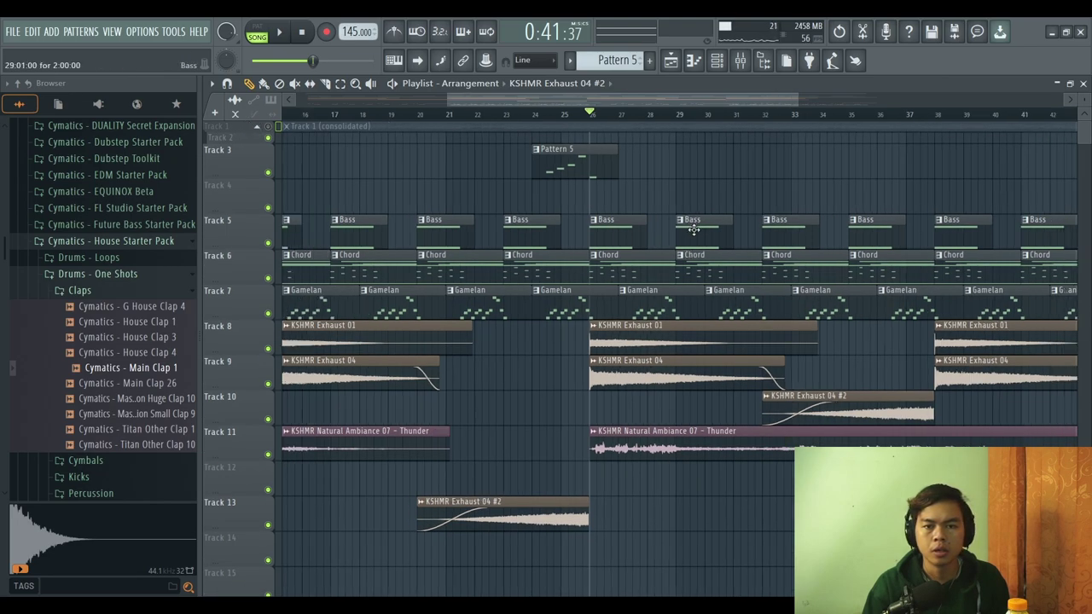
scroll(707, 549, "up", 2)
scroll(682, 539, "up", 2)
scroll(359, 399, "up", 1)
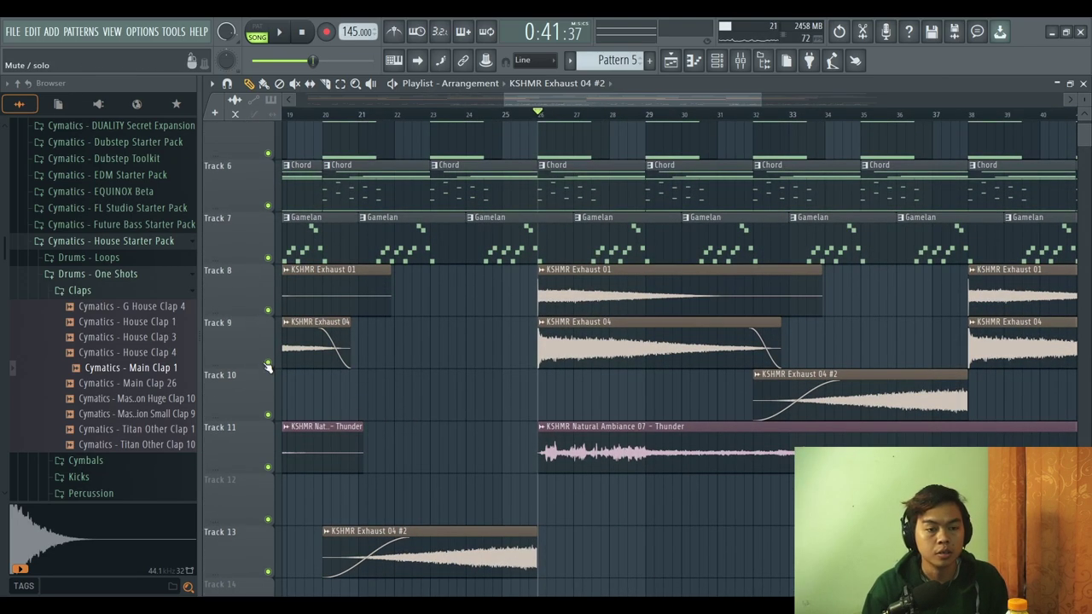
- Collapse the Cymatics - House Starter Pack folder and look through the sample library for another percussion sound
left_click(82, 243)
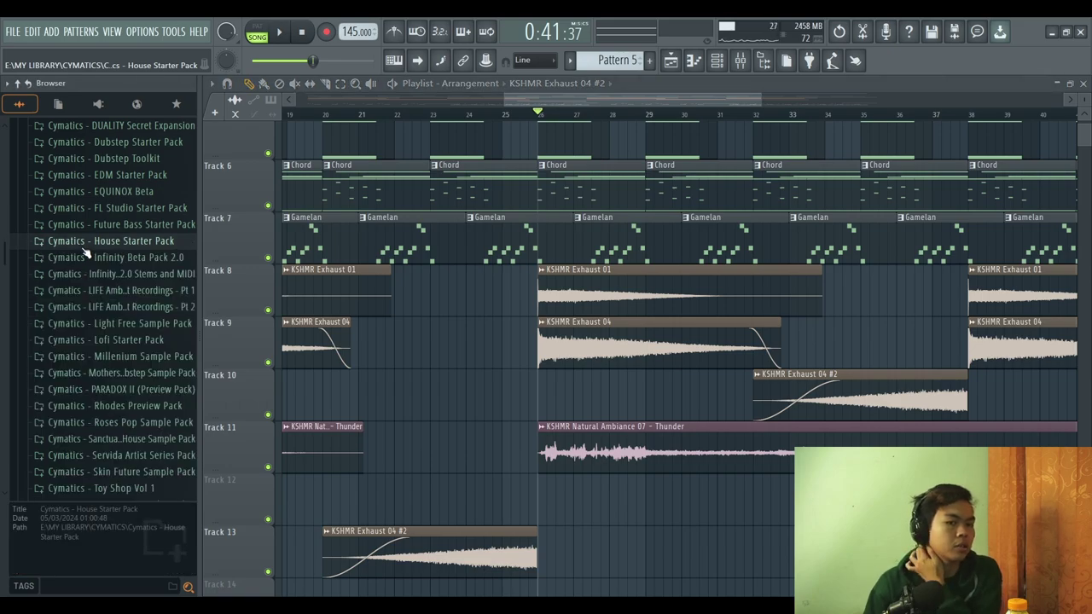
scroll(100, 295, "up", 4)
scroll(124, 328, "down", 5)
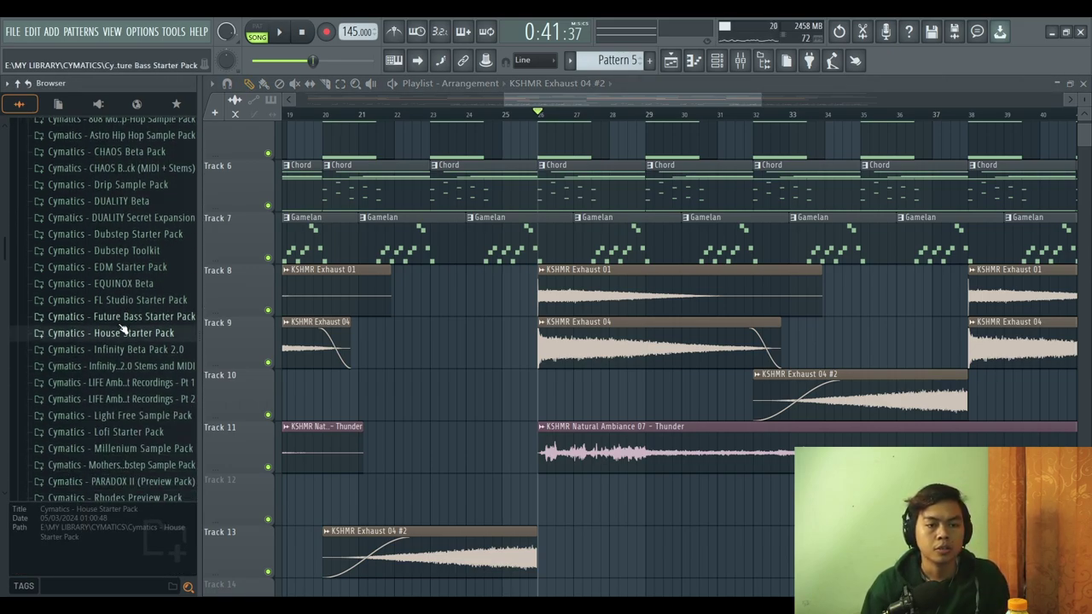
scroll(123, 320, "up", 2)
scroll(125, 305, "up", 2)
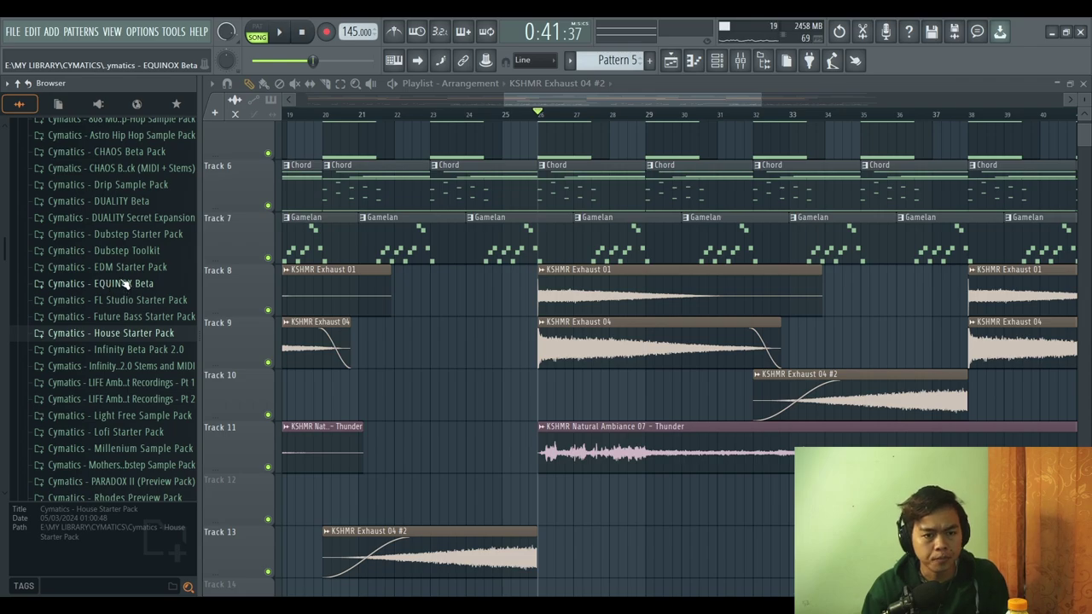
scroll(111, 271, "down", 3)
scroll(111, 272, "up", 3)
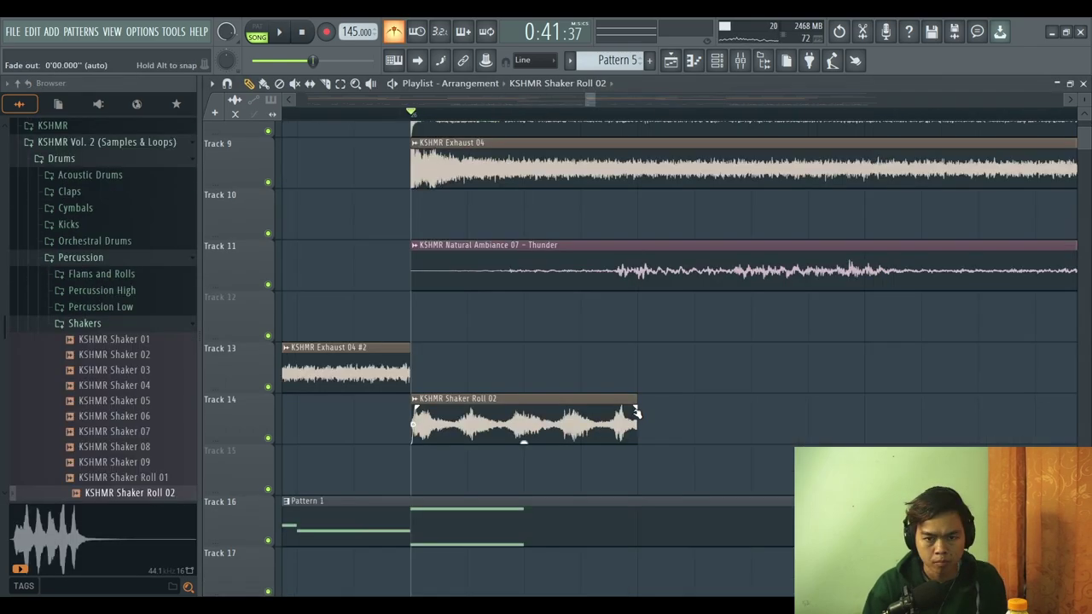
- Duplicate the KSHMR Shaker Roll 02 clip at bar 26 on Track 14 directly after itself and start playback
left_click_drag(649, 413, 598, 426)
key("ctrl+b")
key("space")
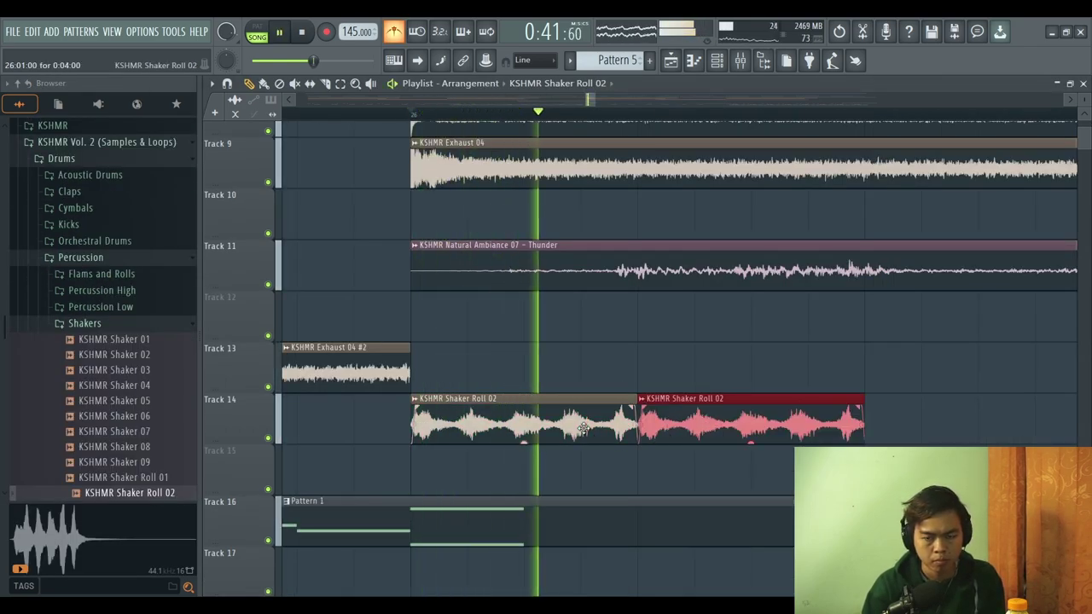
- Repeat the KSHMR Shaker Roll 02 clips along Track 14 from bar 26 to about bar 38
scroll(583, 429, "down", 2)
scroll(582, 428, "down", 6)
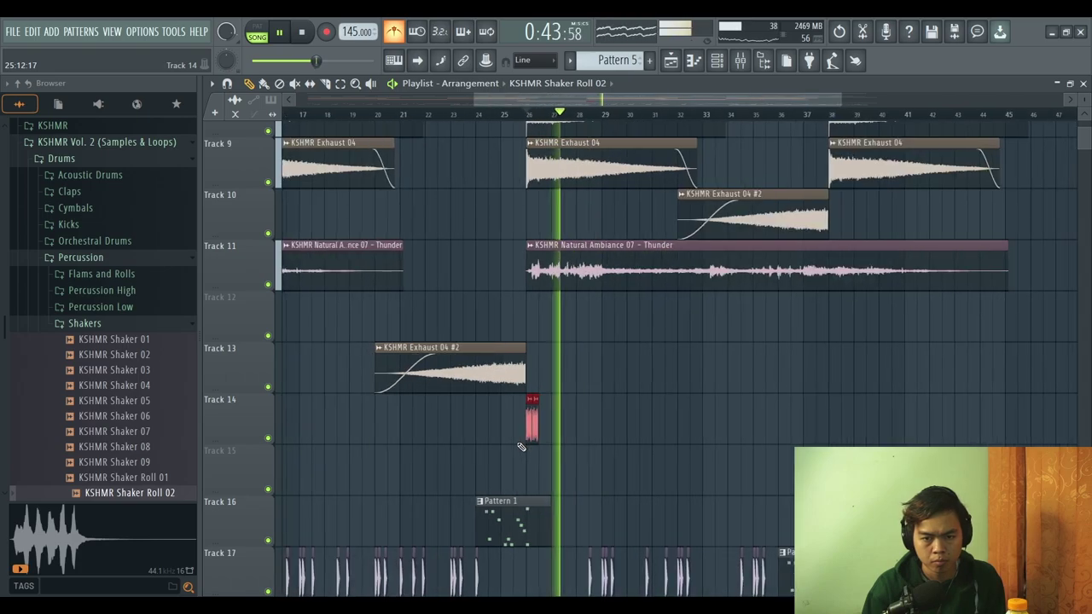
key("ctrl+b")
key("ctrl+b")
key("ctrl+b")
key("ctrl+b")
key("ctrl+b")
key("ctrl+b")
key("ctrl+b")
key("ctrl+b")
key("ctrl+b")
key("ctrl+b")
key("ctrl+b")
key("ctrl+b")
key("ctrl+b")
key("ctrl+b")
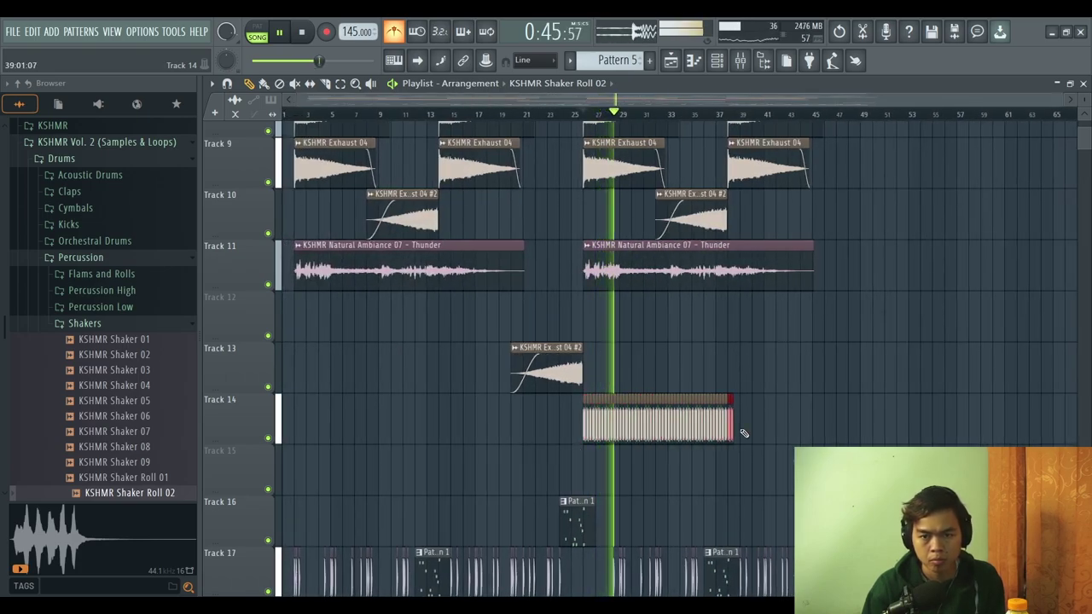
key("ctrl+b")
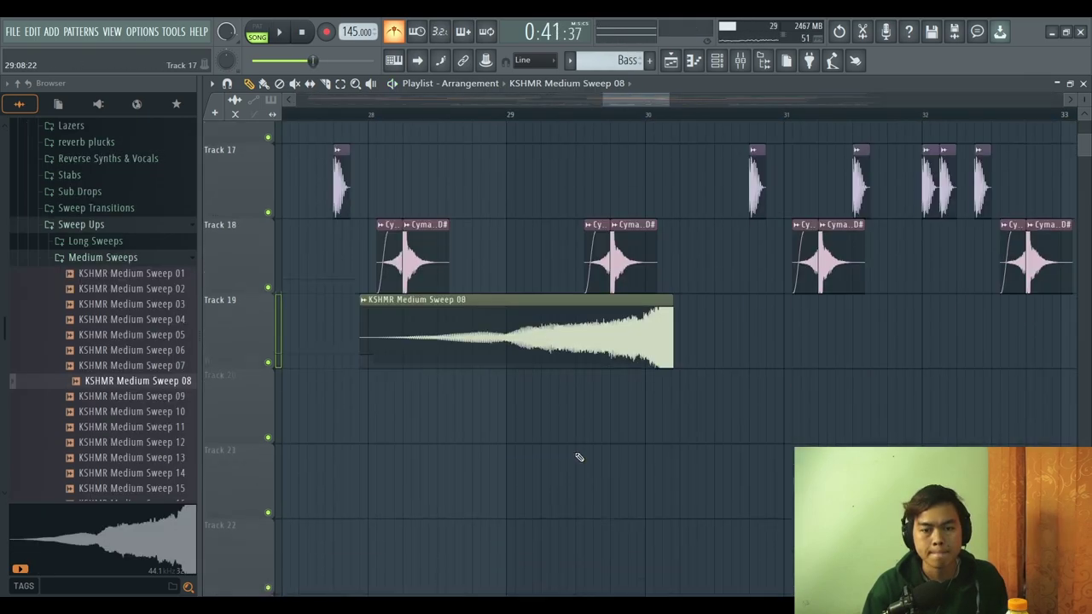
- Move the KSHMR Medium Sweep 08 clip on Track 19 to start at bar 28 and trim its end to just before bar 30
scroll(623, 238, "down", 2)
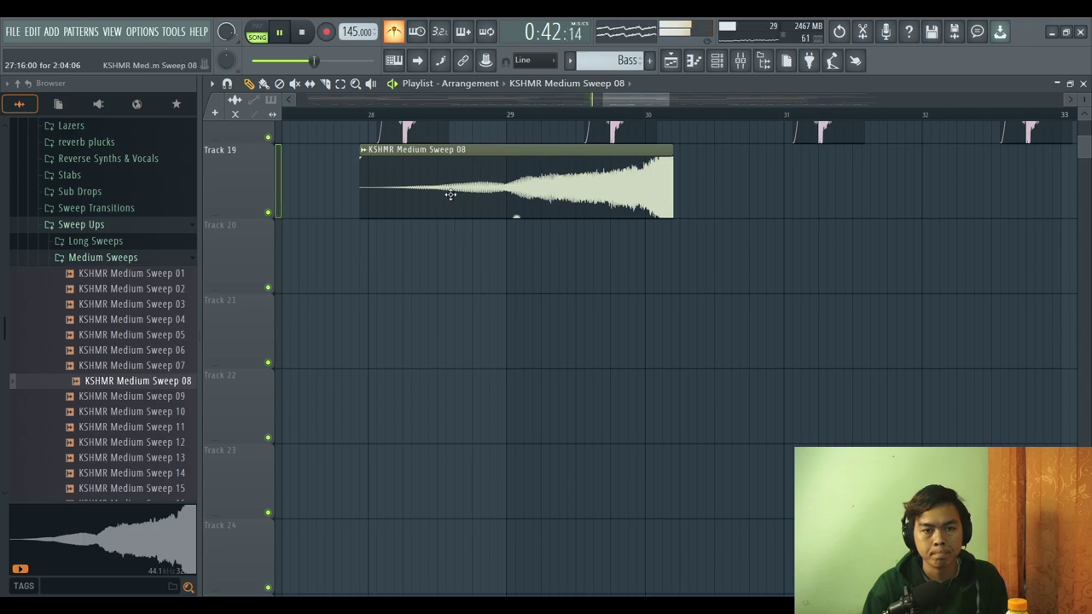
left_click_drag(449, 195, 459, 195)
scroll(565, 251, "up", 3)
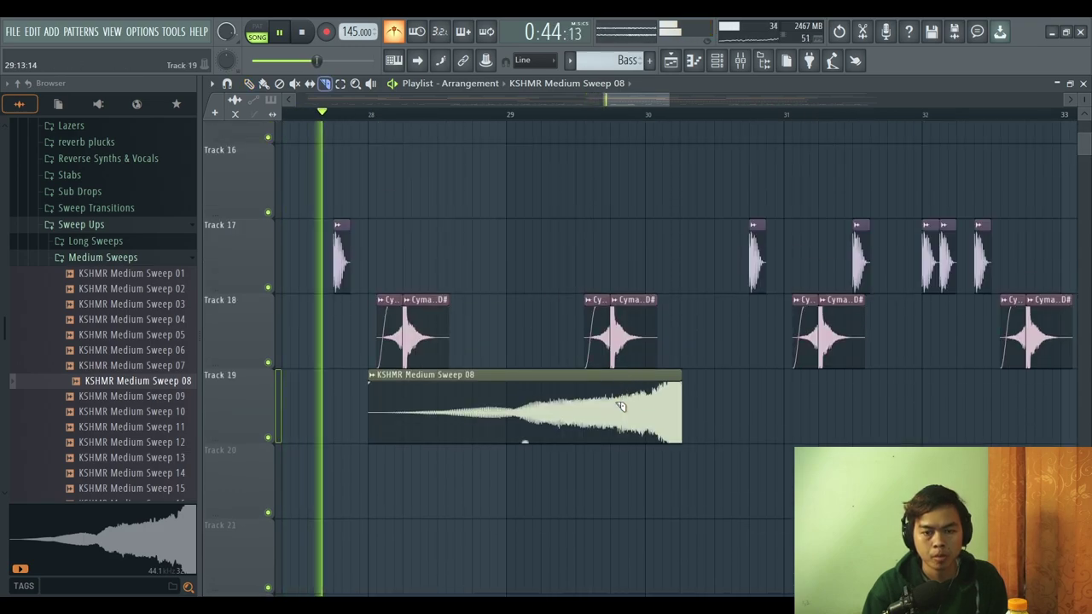
left_click_drag(681, 408, 627, 424)
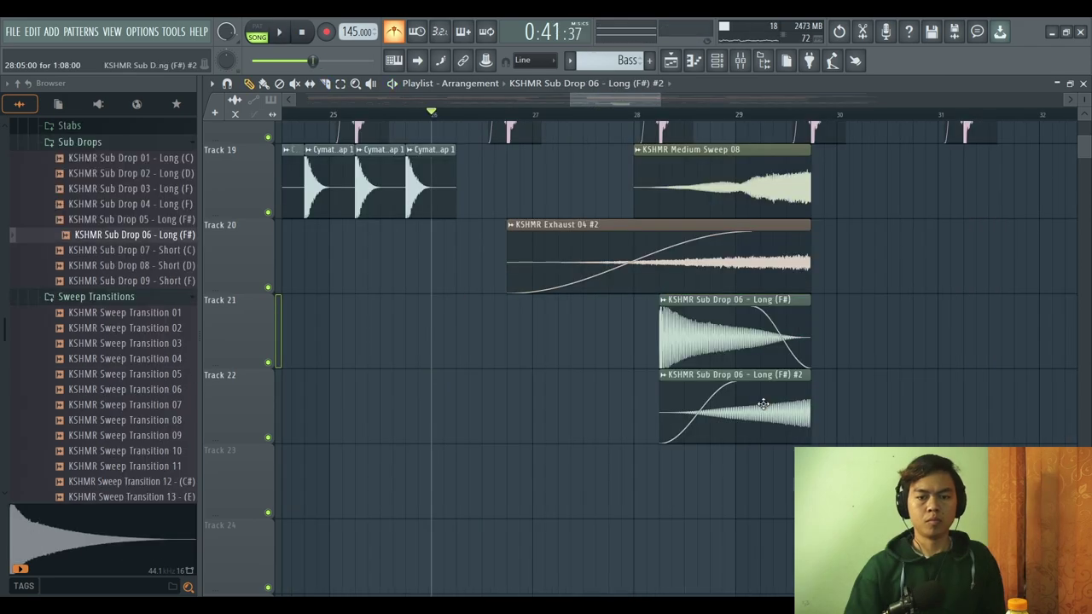
- Play the section and lengthen the fade-out of the KSHMR Sub Drop 06 clip on Track 21 so it begins near the clip's start
key("space")
scroll(719, 436, "up", 2, "ctrl")
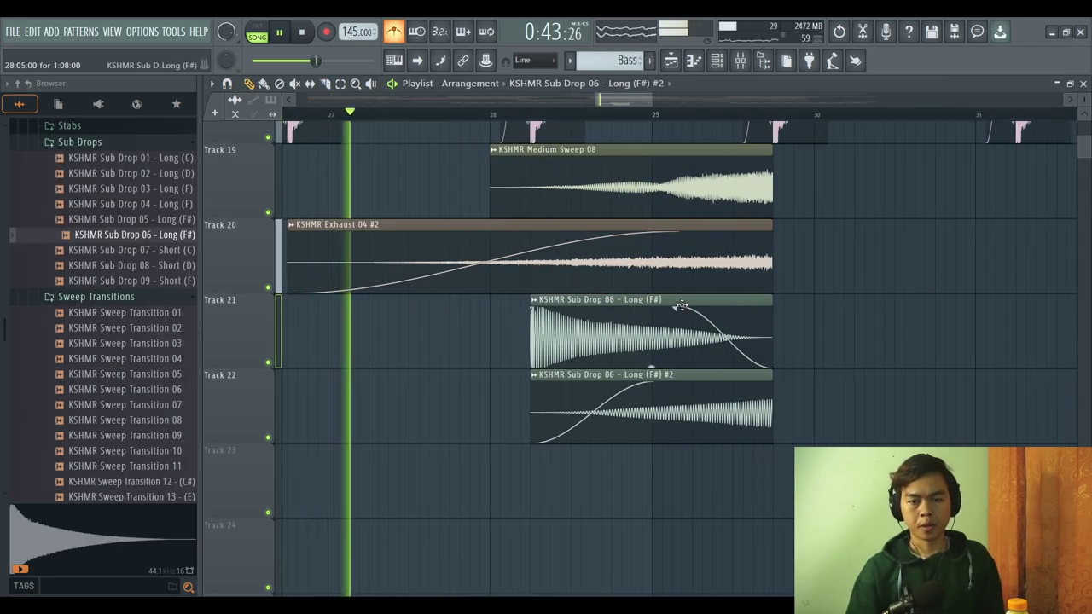
left_click_drag(678, 309, 543, 328)
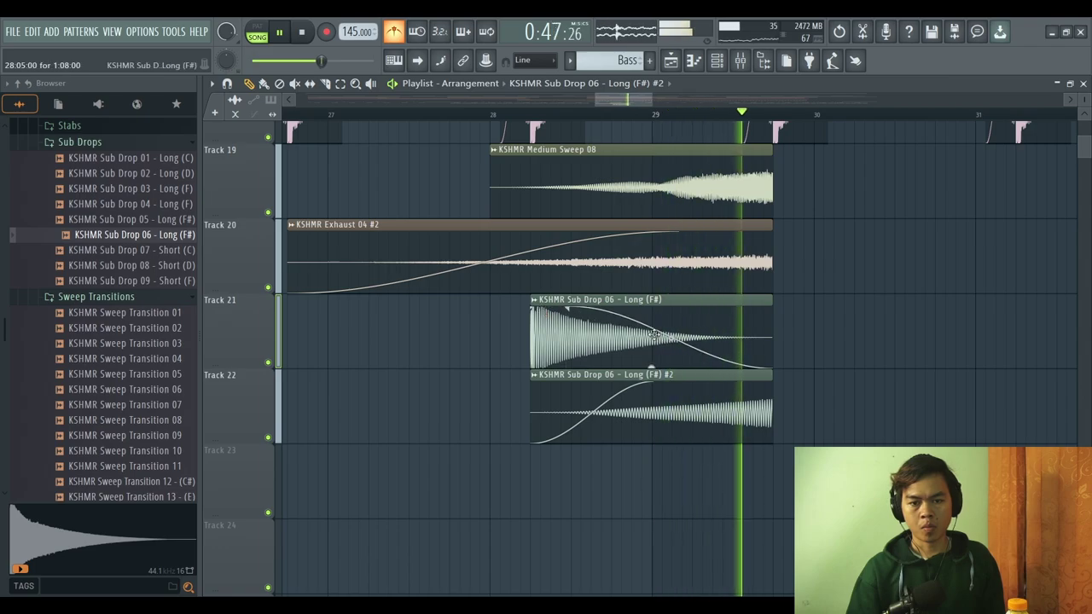
scroll(922, 397, "down", 2, "ctrl")
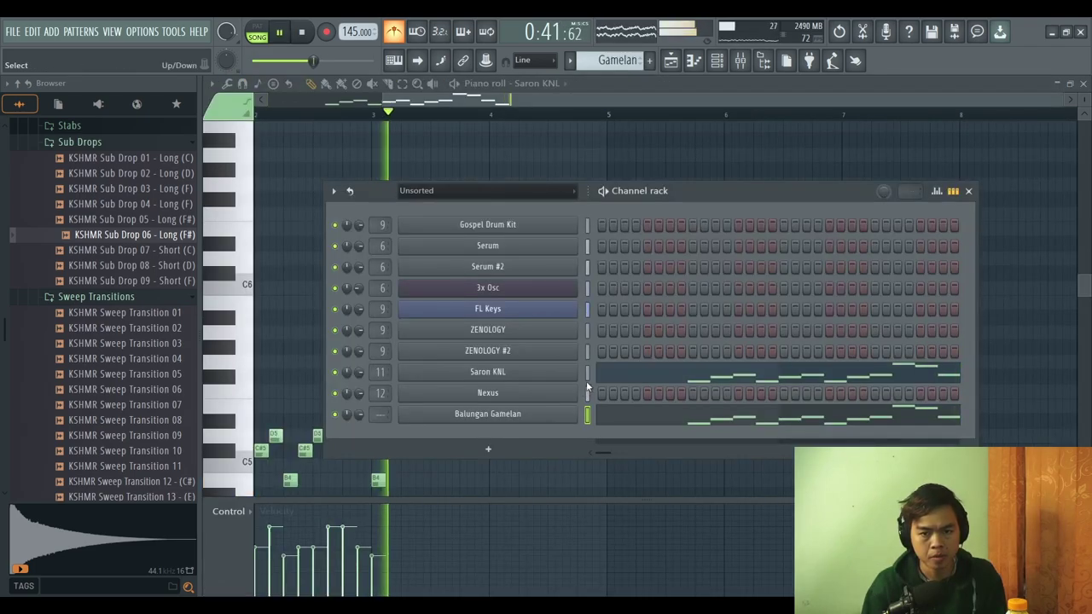
- Place Saron KNL below Nexus in the channel list and route Balungan Gamelan to mixer track 11
key("alt+Down")
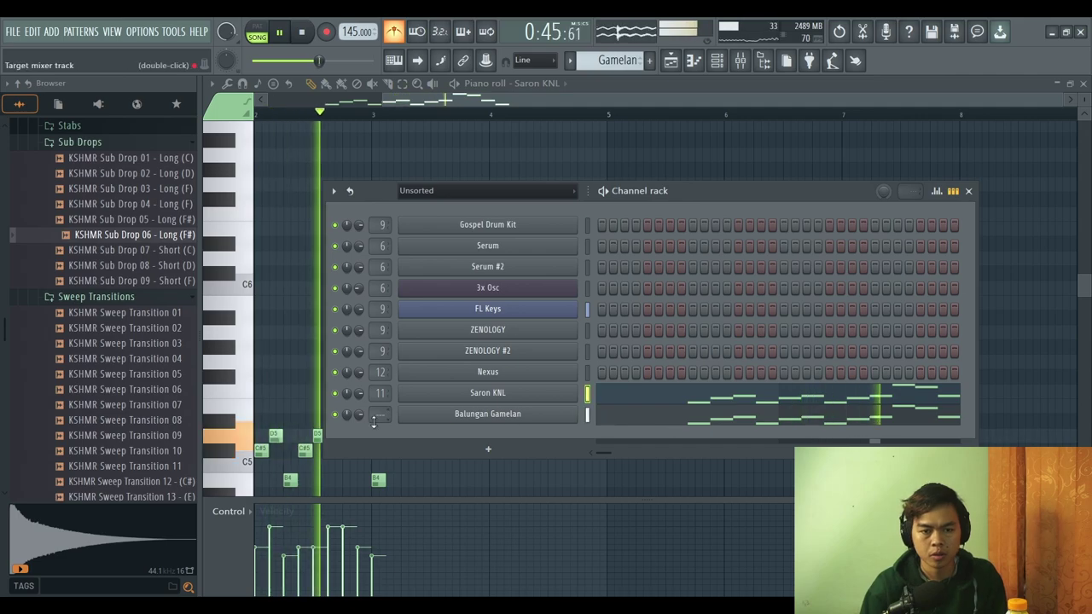
left_click_drag(380, 415, 379, 384)
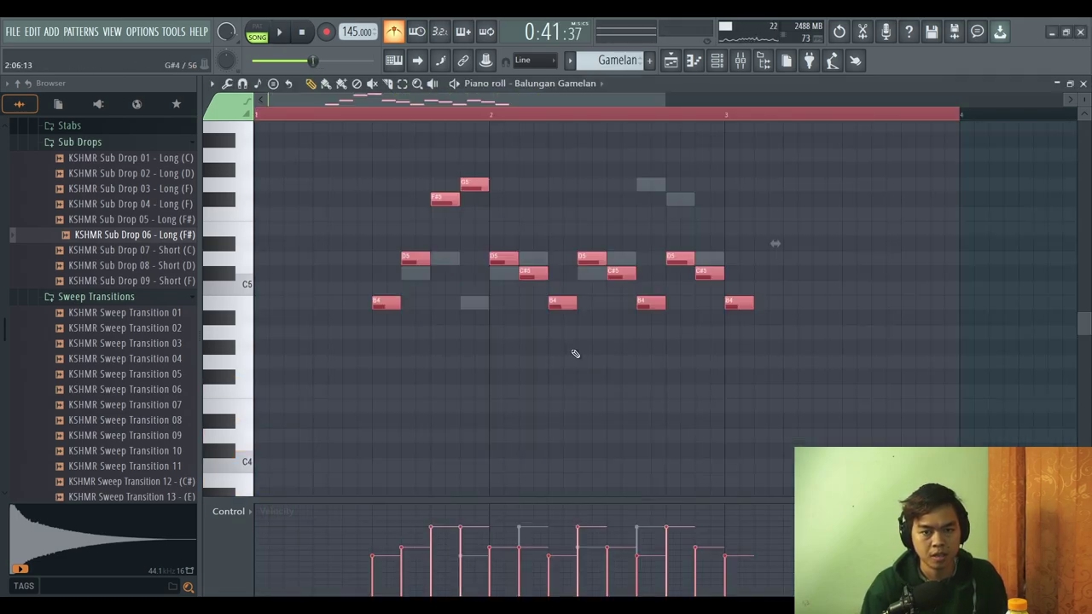
- Audition the Balungan Gamelan notes of the Gamelan pattern in song and pattern playback, then deselect them
key("space")
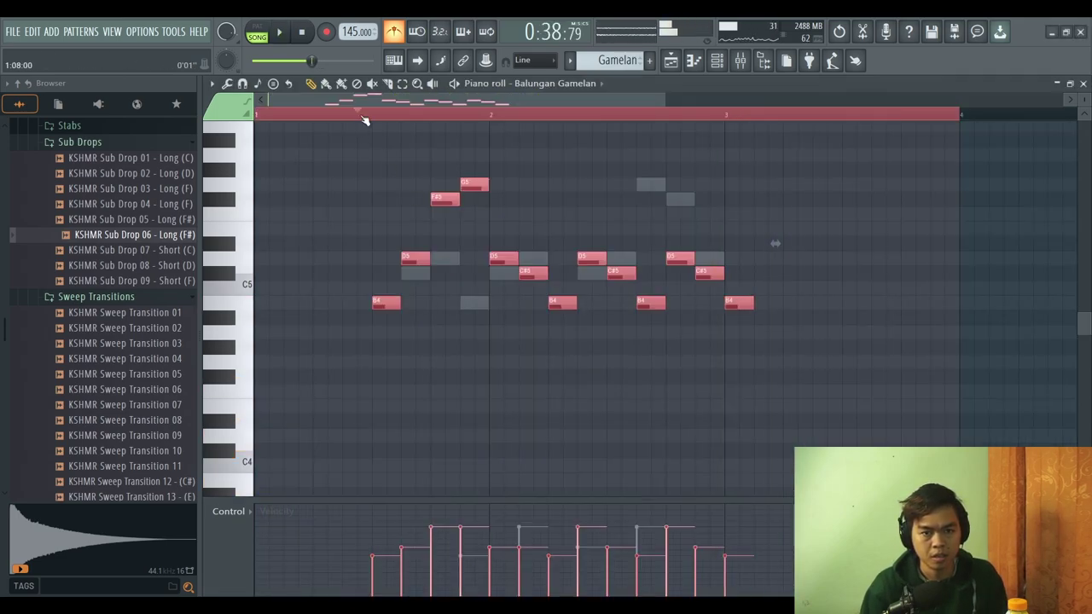
key("space")
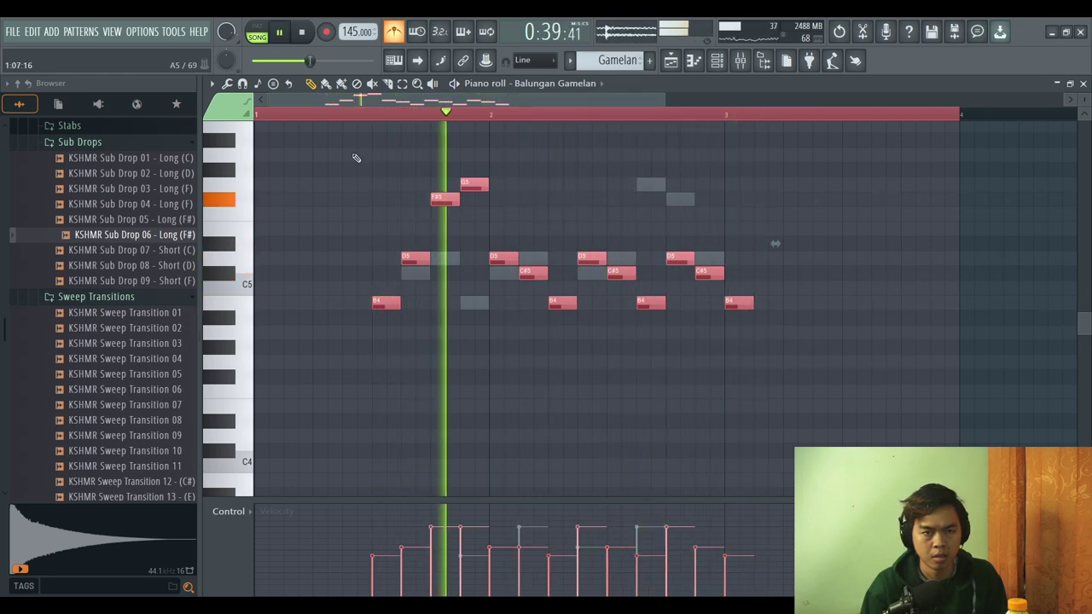
key("space")
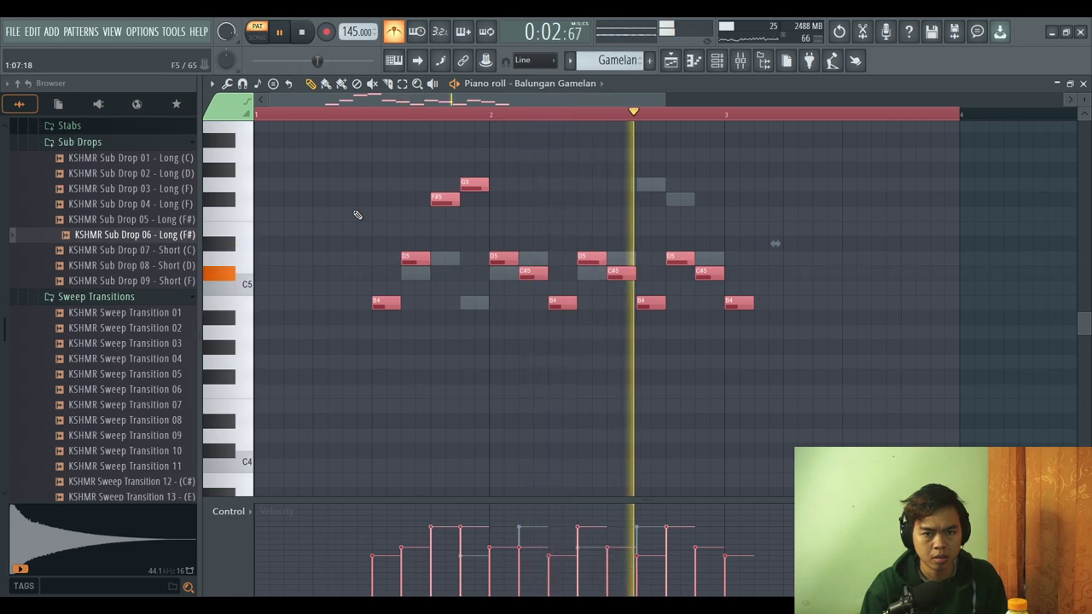
key("ctrl+d")
key("space")
key("space")
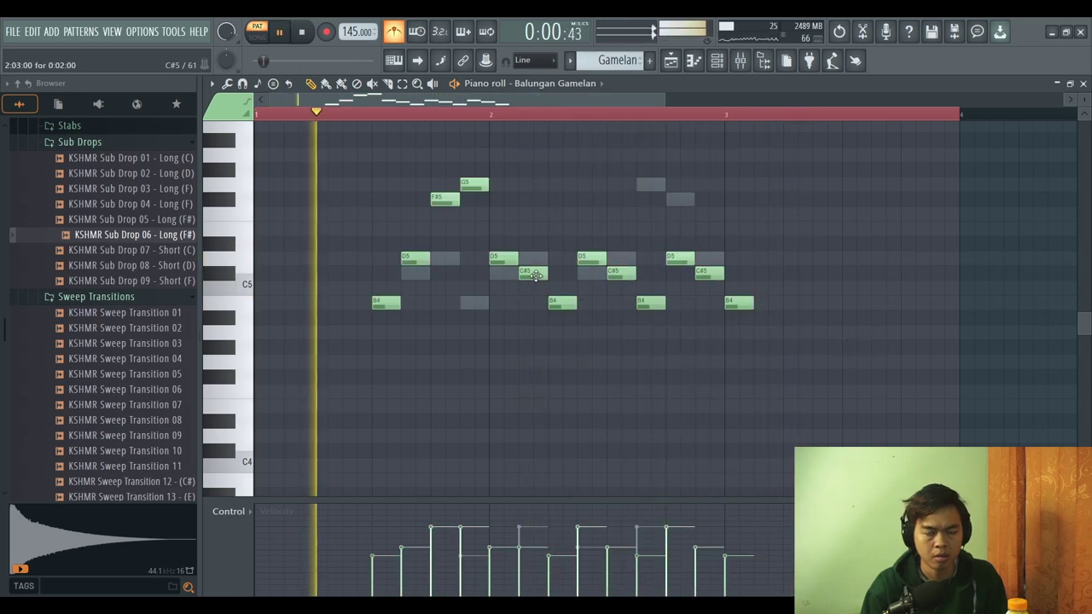
- Draw a long B5 note from bar 1 for Breath of Konoha in the Suling pattern and play it with the song
key("F6")
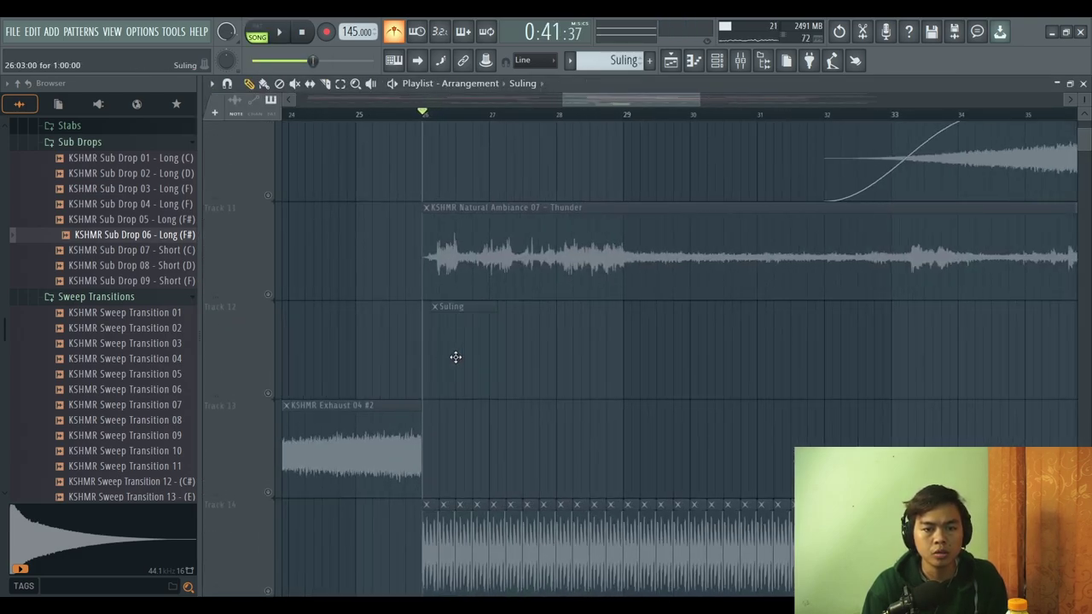
scroll(468, 361, "up", 2)
scroll(468, 361, "up", 1)
scroll(442, 521, "up", 5)
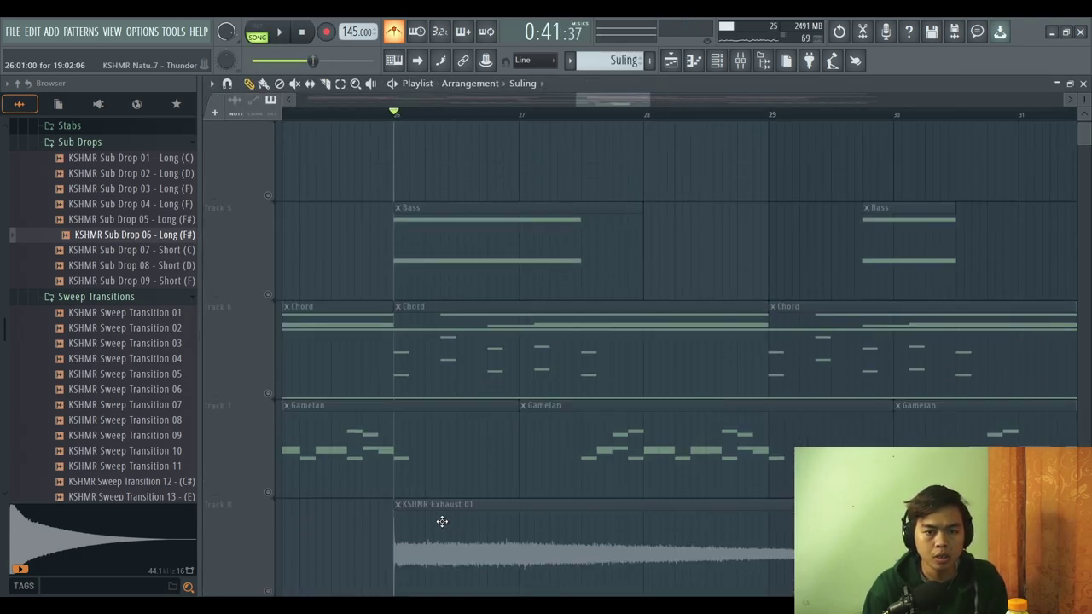
key("F7")
left_click_drag(239, 307, 239, 271)
scroll(245, 254, "up", 3)
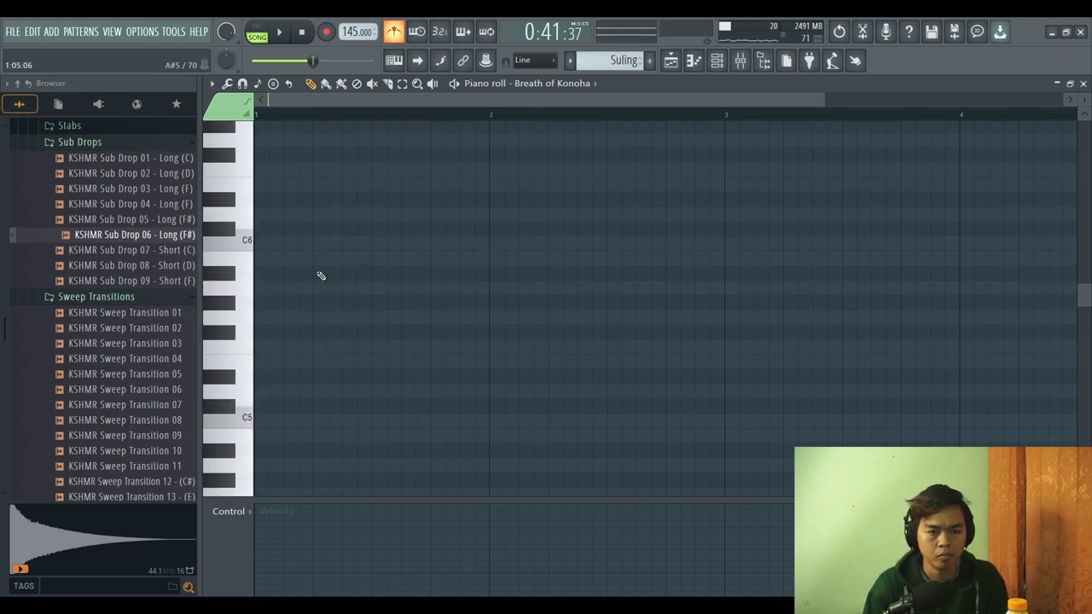
left_click_drag(314, 258, 576, 260)
key("space")
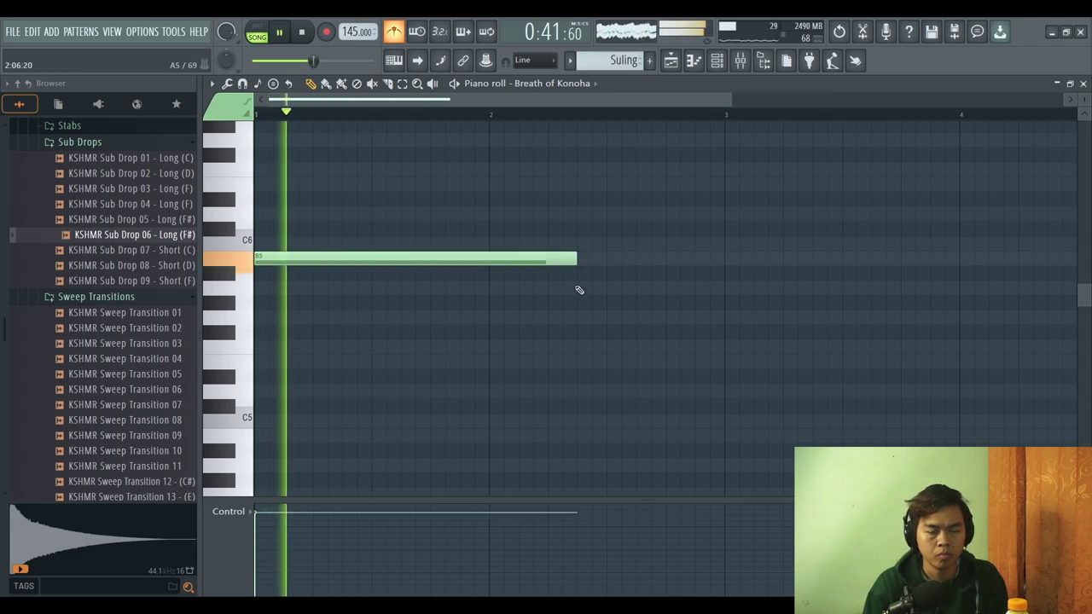
scroll(486, 315, "down", 2)
key("F6")
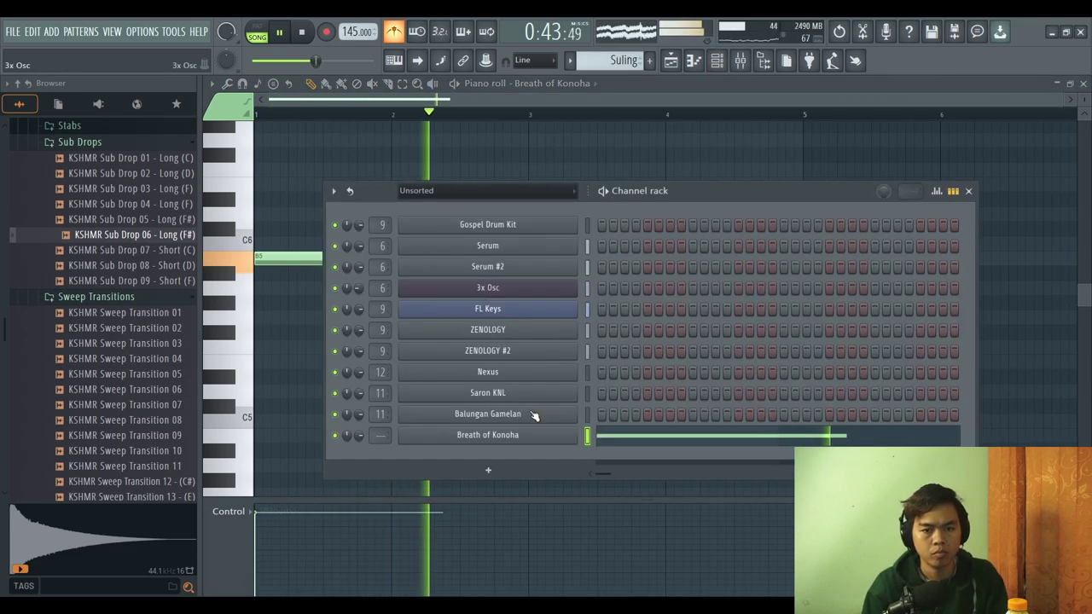
- Play the Breath of Konoha phrase from bar 2 and shorten the long D7 note to end before bar 4
key("F6")
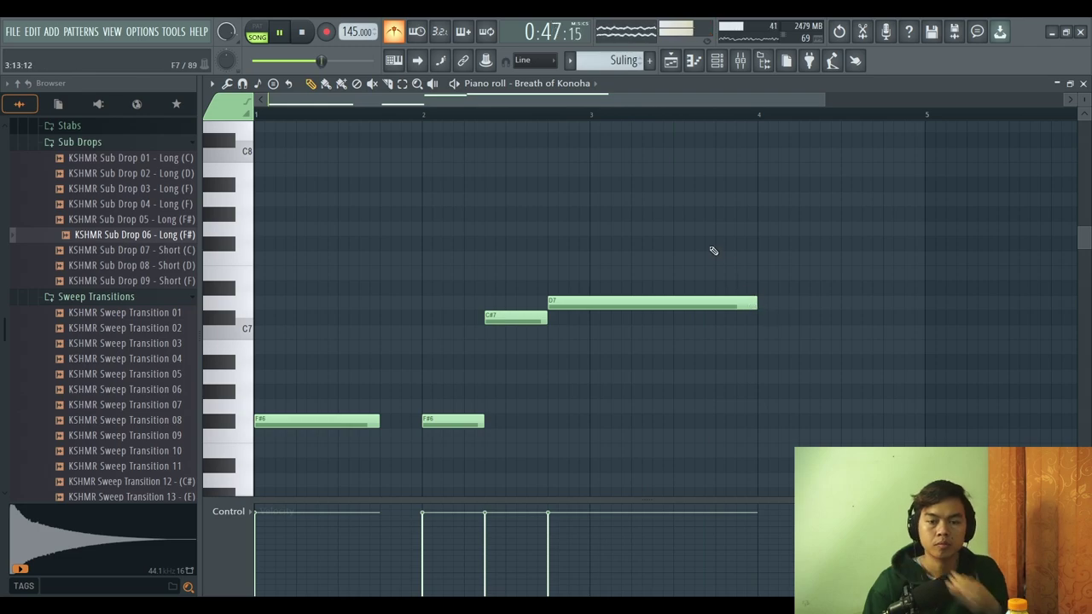
left_click(492, 116)
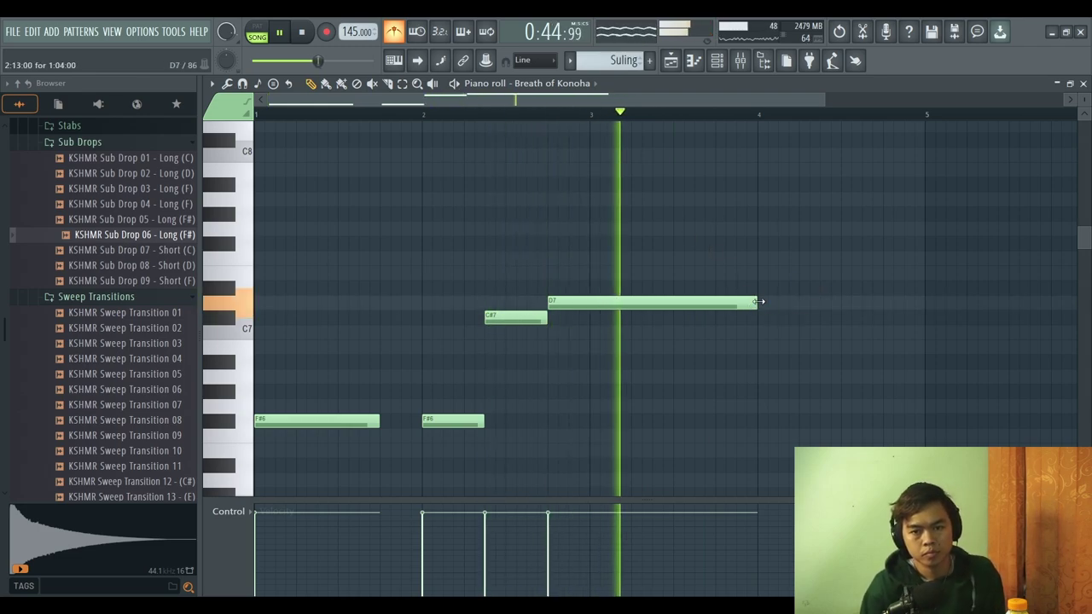
key("space")
left_click_drag(754, 302, 723, 303)
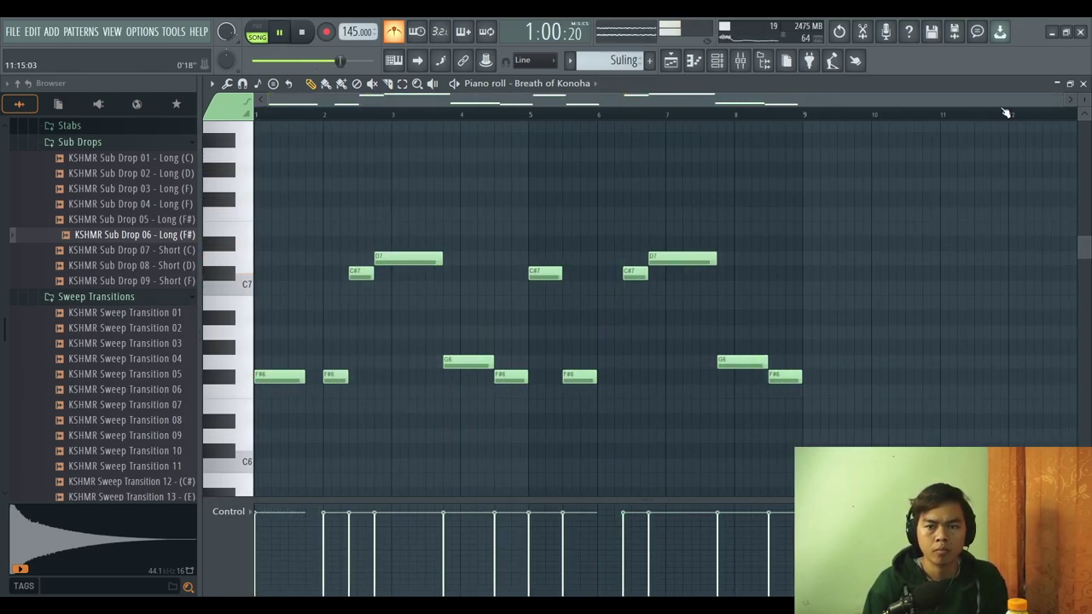
- Close the note editor and review the playlist tracks during playback from bar 26 with the Suling clip in place
left_click(1084, 85)
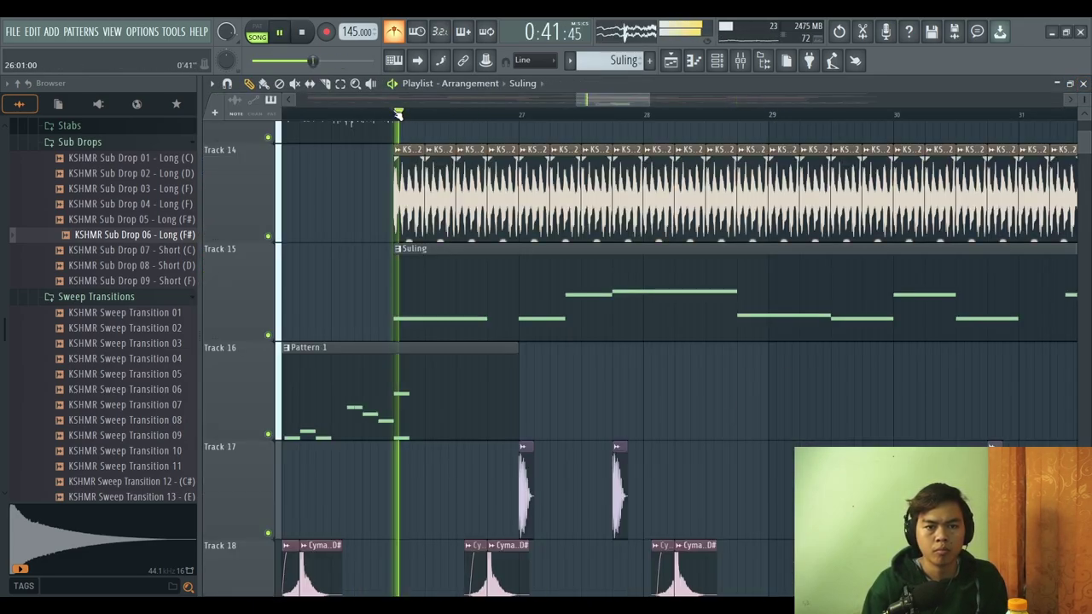
scroll(607, 309, "down", 3)
scroll(607, 309, "down", 4)
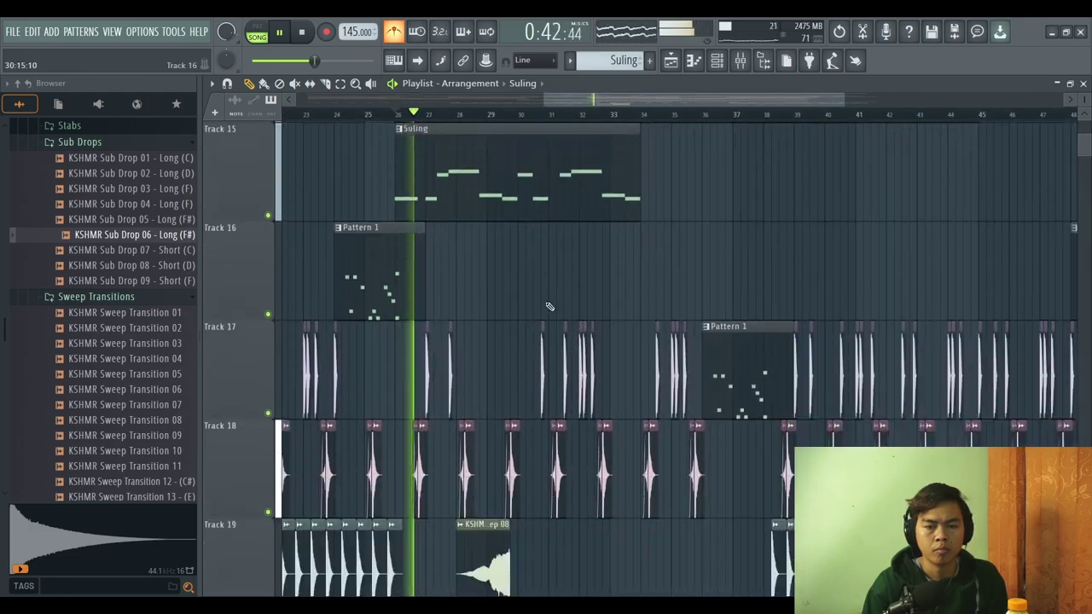
scroll(623, 326, "down", 1)
scroll(582, 325, "up", 3)
scroll(426, 312, "up", 3)
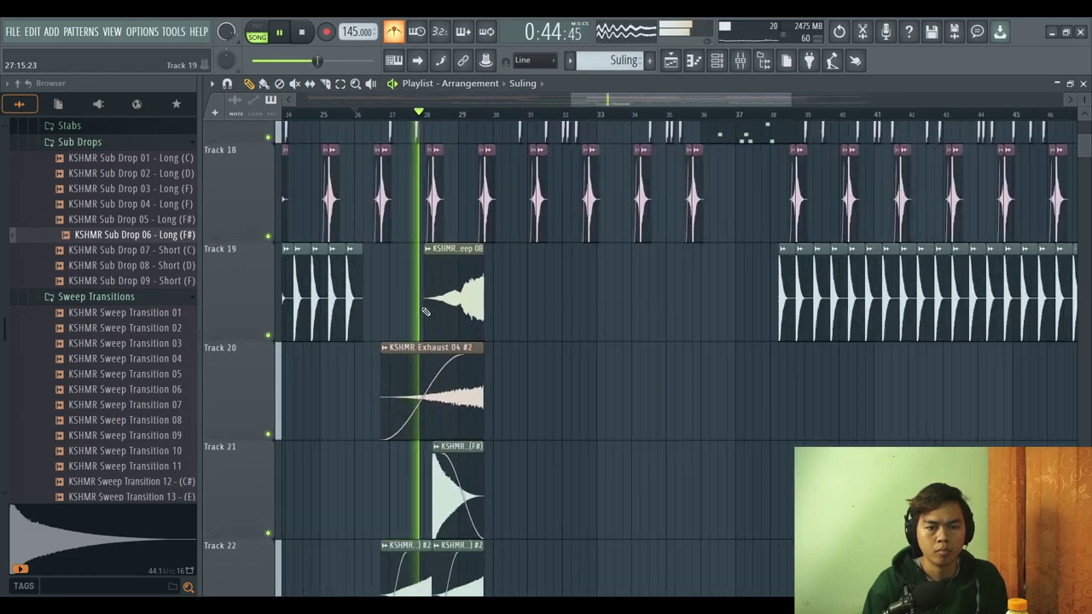
scroll(426, 311, "up", 5)
scroll(426, 311, "down", 5)
scroll(427, 312, "up", 7)
scroll(593, 339, "down", 3)
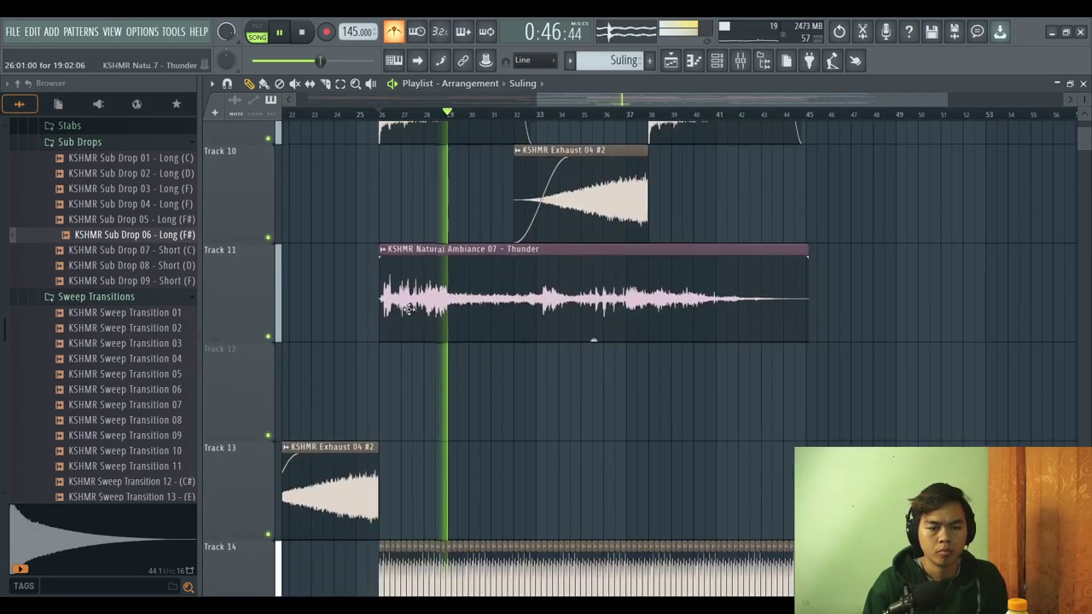
- Rework the Suling melody after bar 5 with C#7, D7 and G6 notes, play it back and select all its notes
right_click(499, 310)
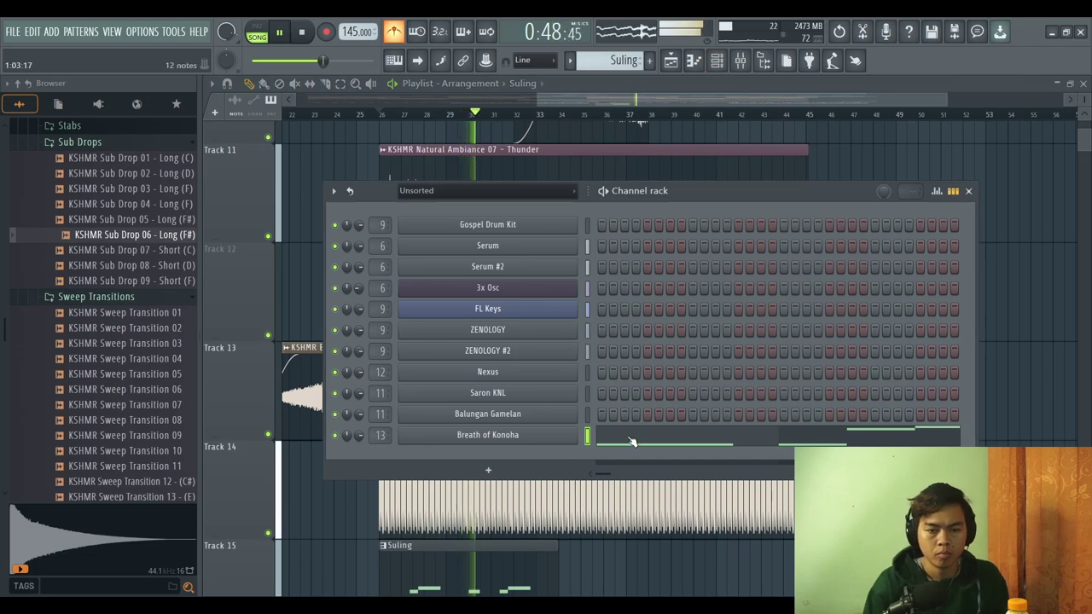
left_click(632, 441)
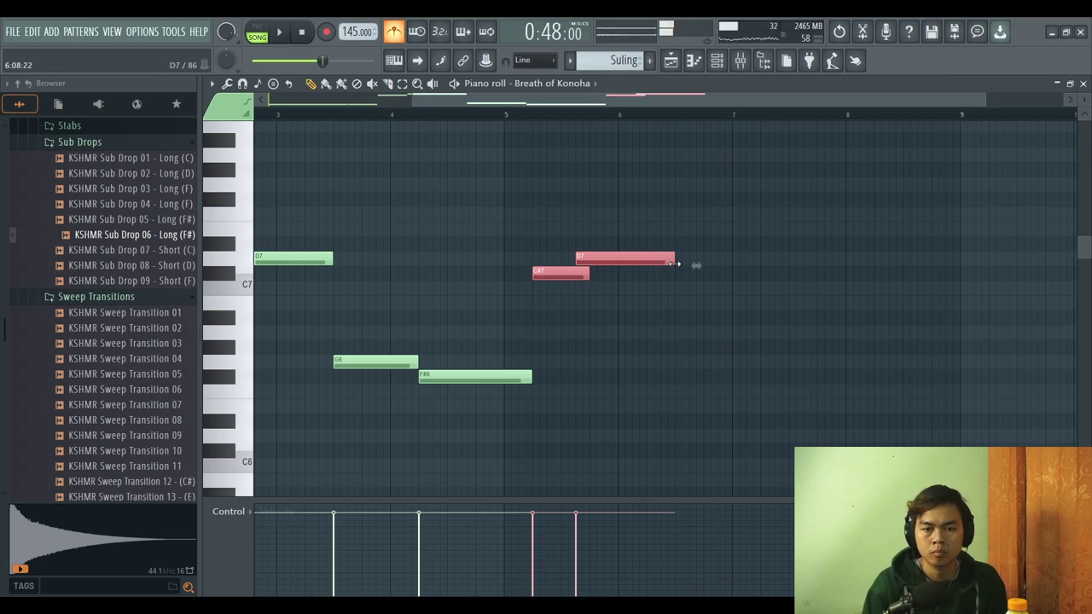
key("space")
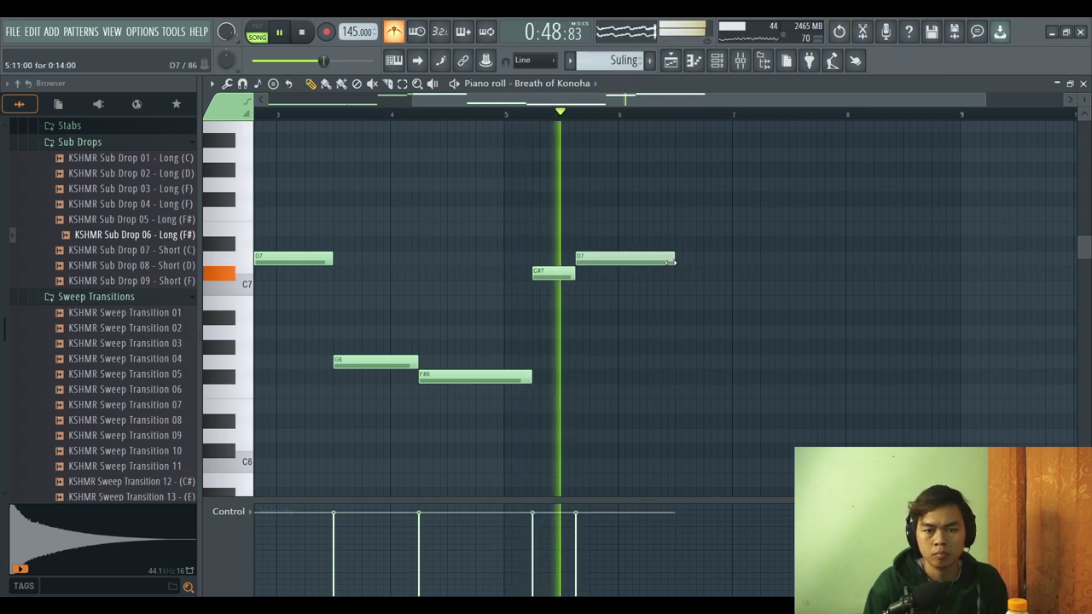
scroll(718, 327, "down", 2)
key("space")
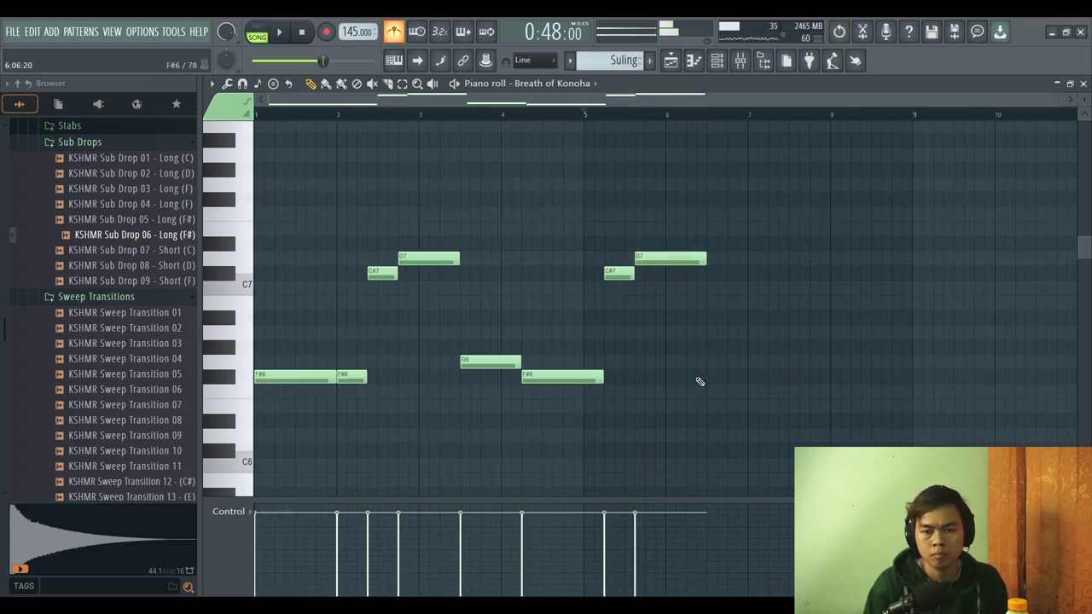
right_click(775, 376)
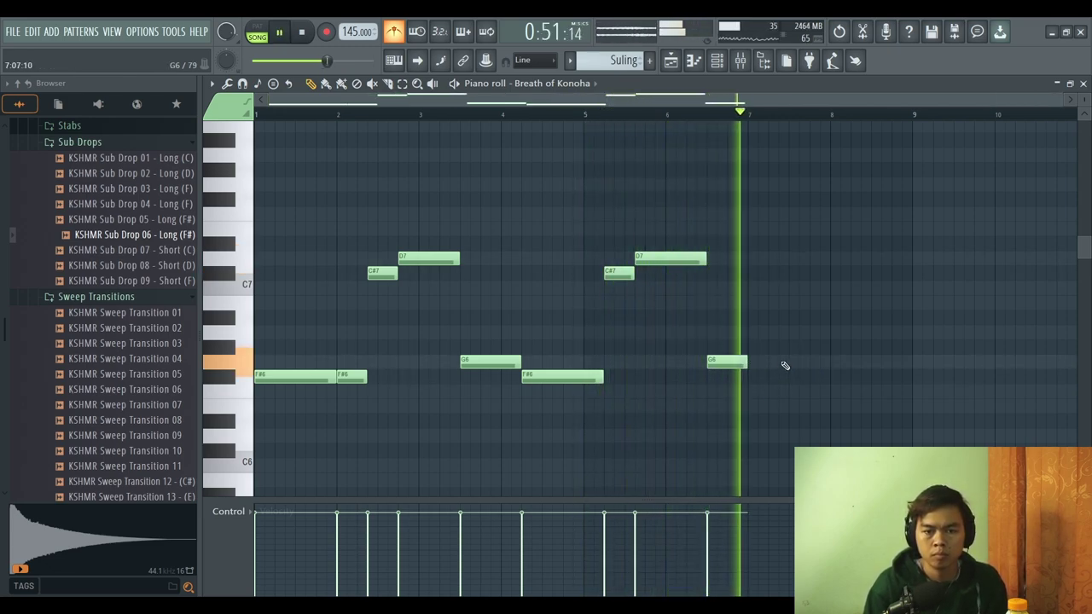
left_click_drag(815, 208, 254, 444)
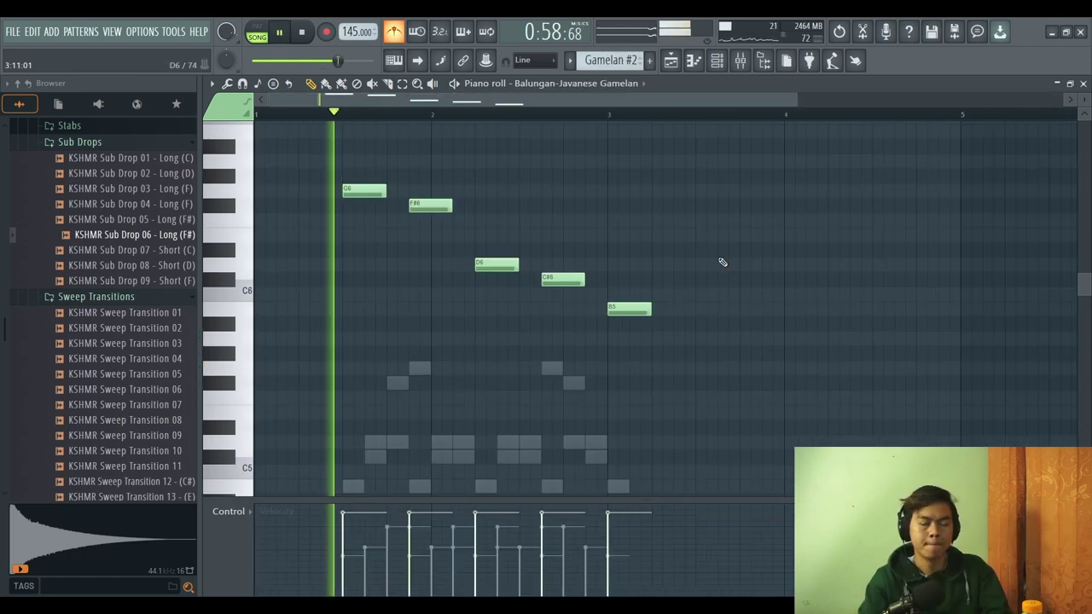
- Copy the five Balungan-Javanese Gamelan notes of Gamelan #2 one octave lower and play the result
key("F6")
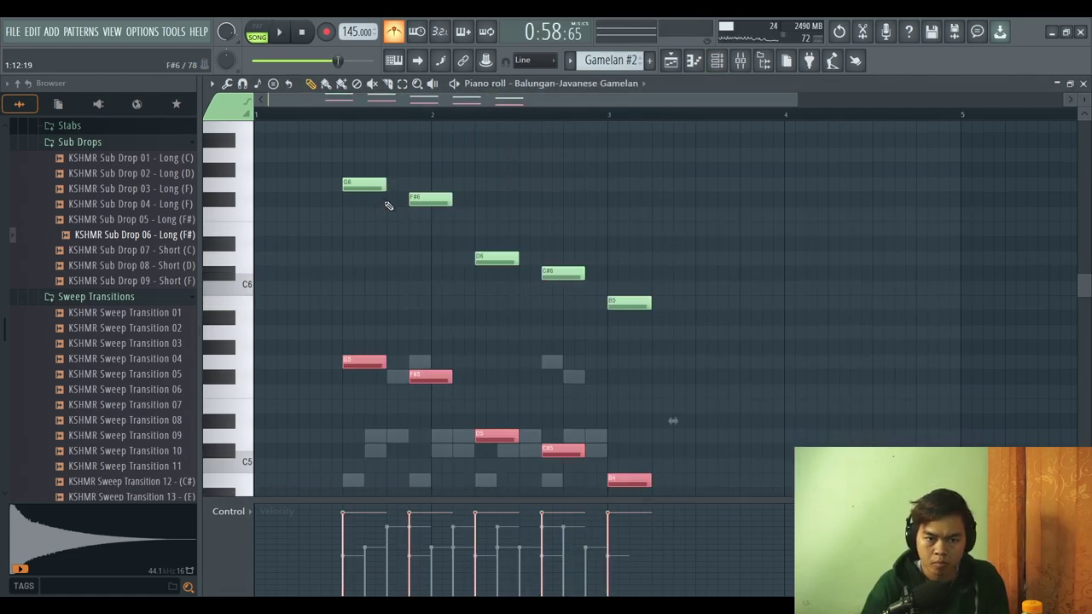
key("space")
scroll(360, 379, "up", 2)
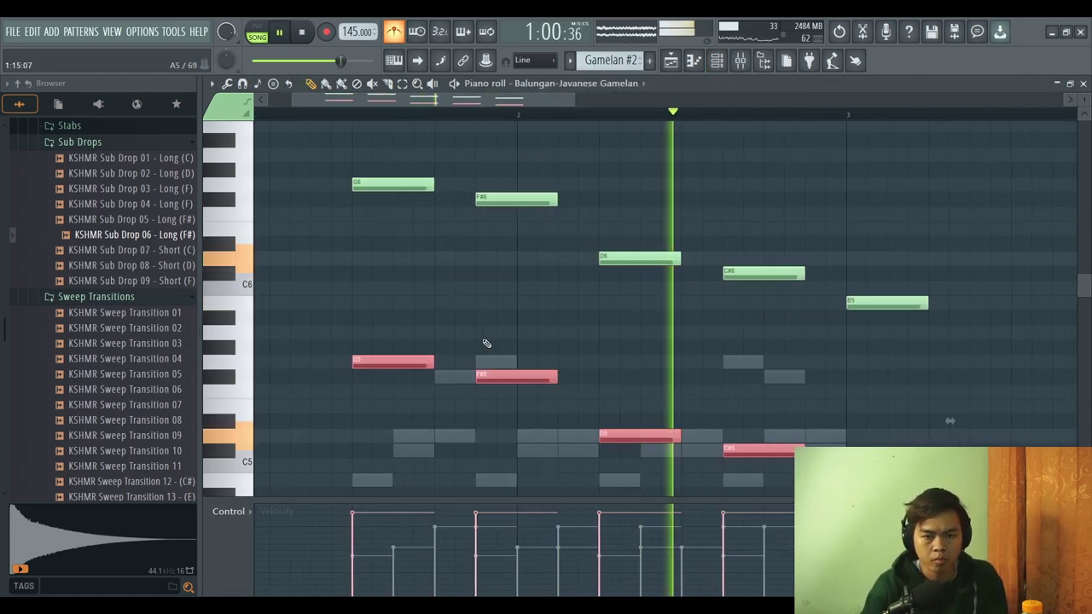
scroll(658, 419, "down", 2)
- Review the playlist from about bar 22 to 50 and the Saron KNL and gamelan mixer levels during playback
key("F5")
scroll(727, 316, "down", 3)
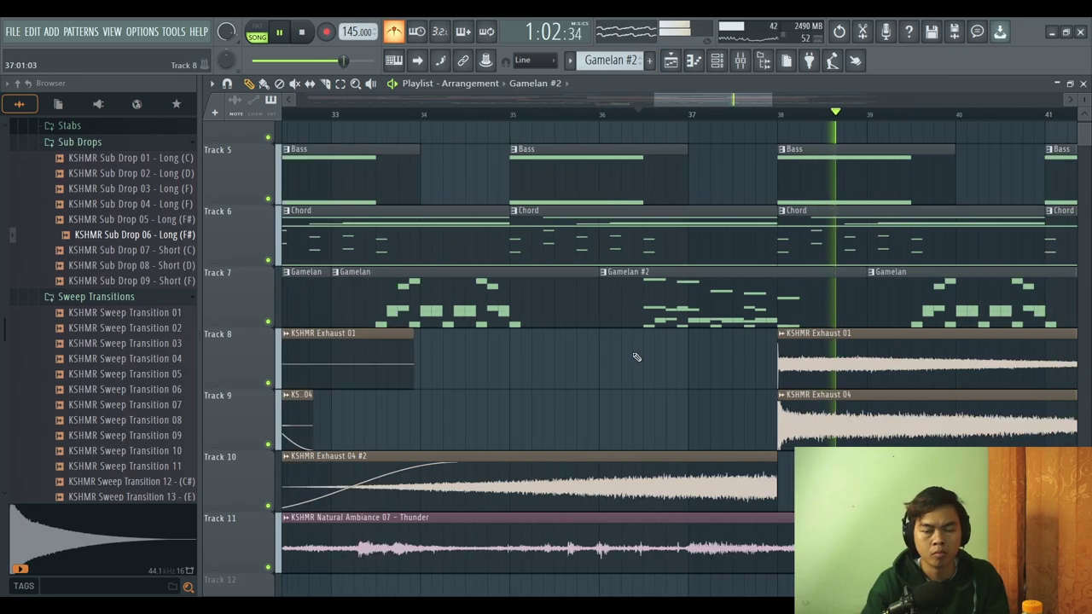
key("F9")
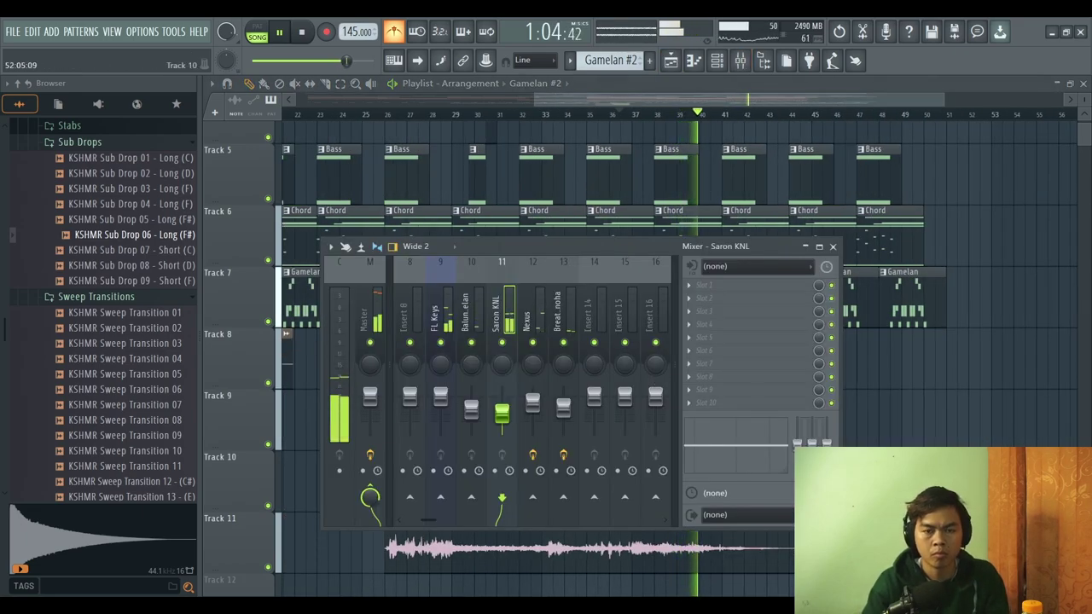
scroll(1042, 429, "up", 2)
key("F9")
scroll(1024, 421, "down", 3)
scroll(1023, 422, "up", 3)
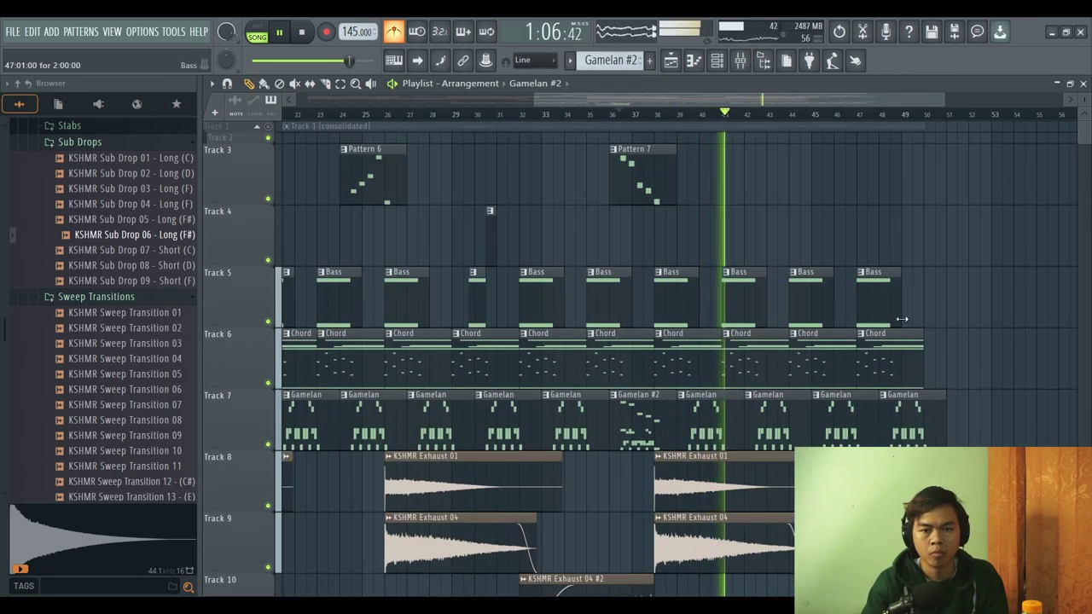
- Delete the Track 3 (consolidated) audio clip that starts at bar 36 on Track 5
scroll(902, 319, "down", 3)
scroll(947, 326, "up", 3)
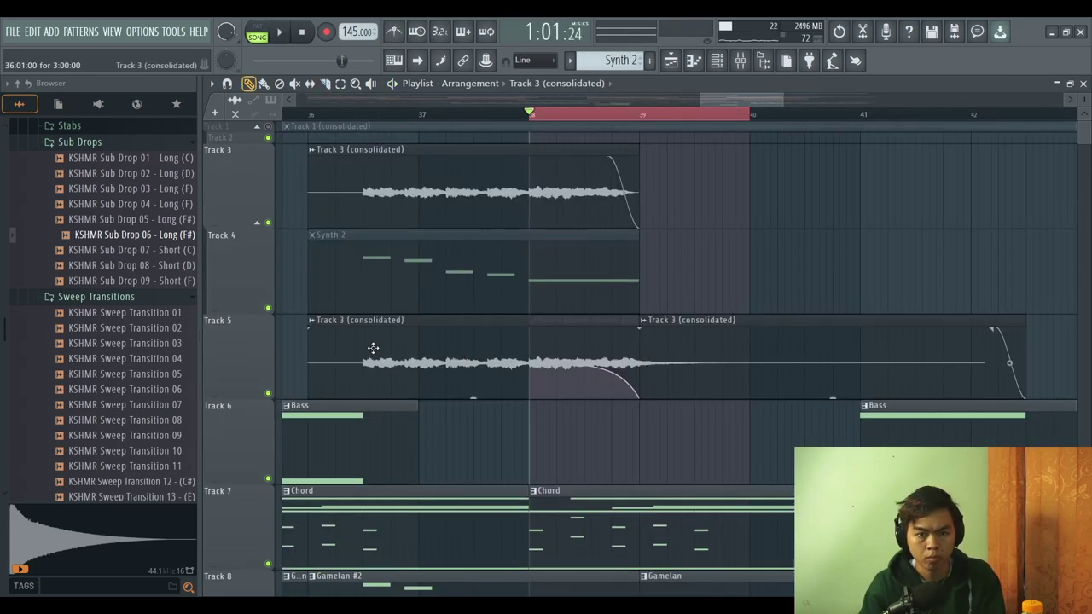
right_click(371, 348)
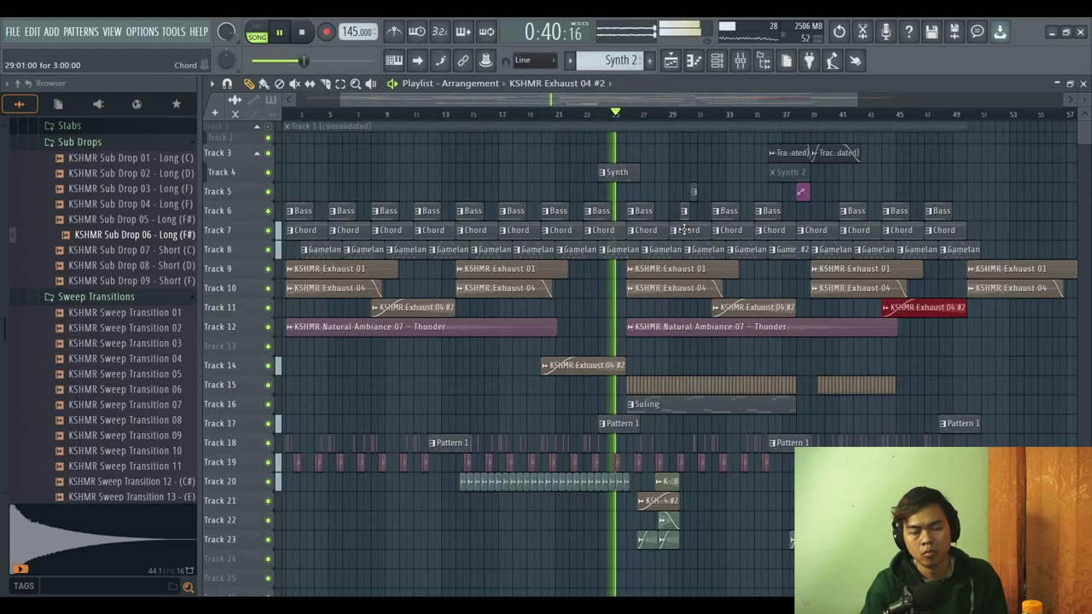
- Review the arrangement from the chord and gamelan tracks down to the percussion tracks during playback from about bar 27
scroll(666, 224, "up", 3)
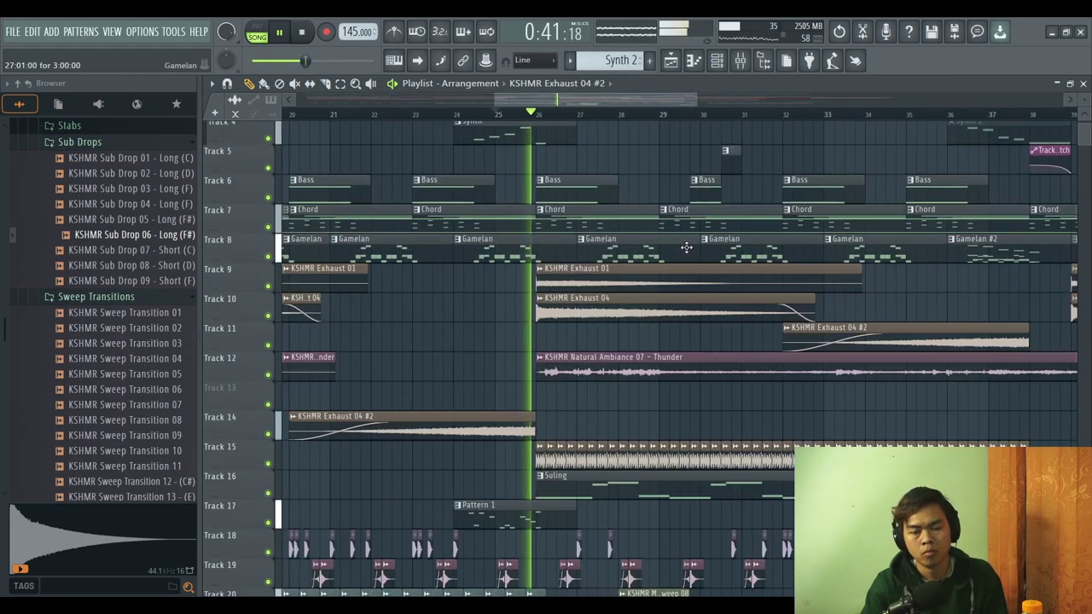
left_click(588, 114)
scroll(626, 192, "down", 2)
scroll(626, 192, "down", 3)
scroll(668, 283, "up", 2)
scroll(668, 282, "up", 2)
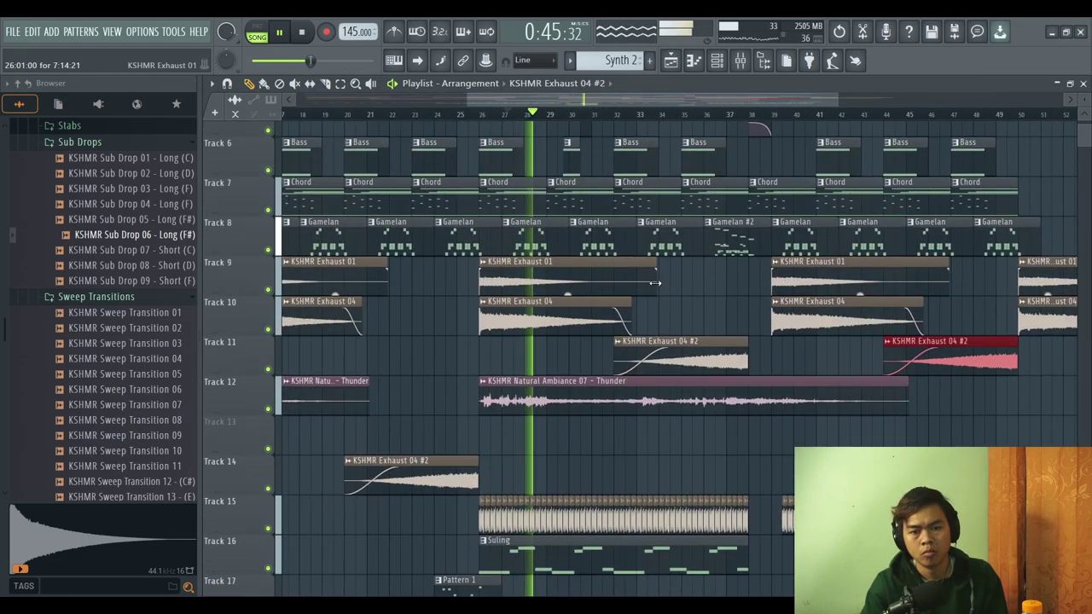
scroll(658, 283, "down", 3)
scroll(687, 374, "down", 2)
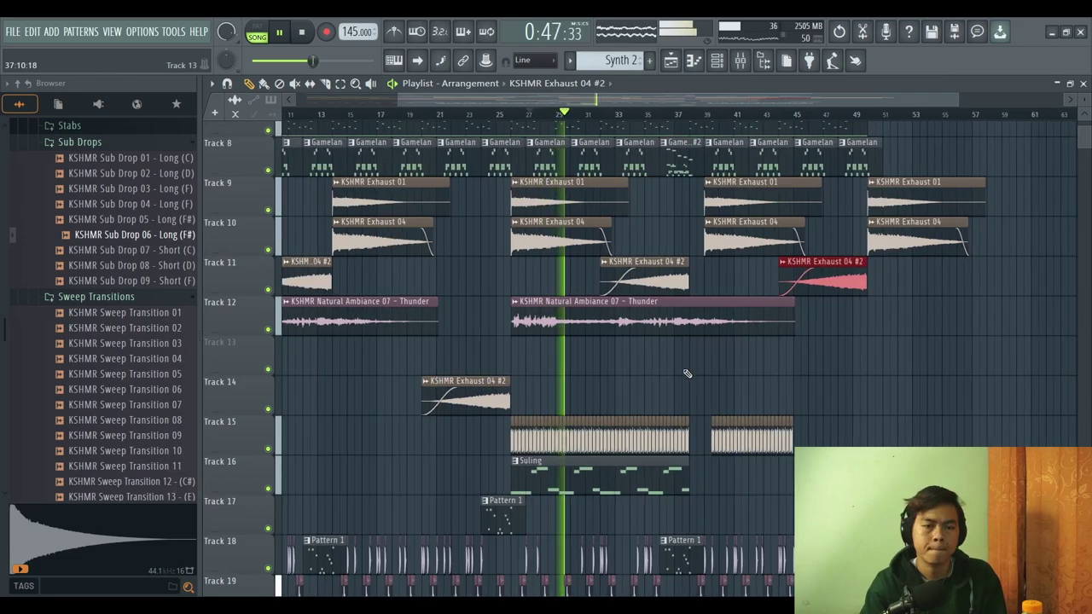
scroll(687, 374, "down", 2)
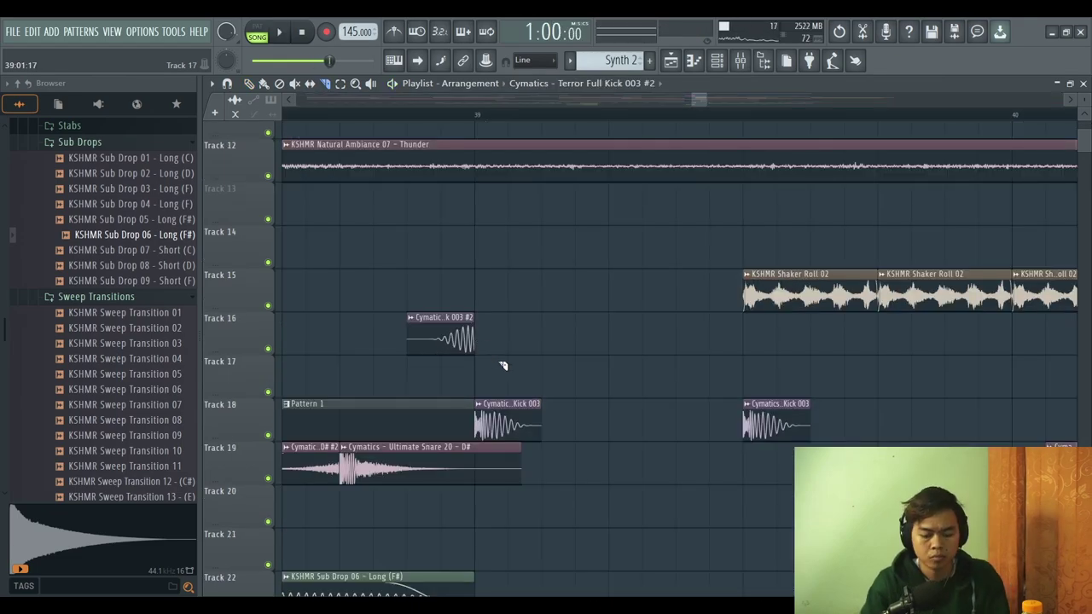
- Lower the channel volume of the reversed Cymatics - Terror Full Kick 003 #2 clip before bar 39 to 47%
double_click(442, 342)
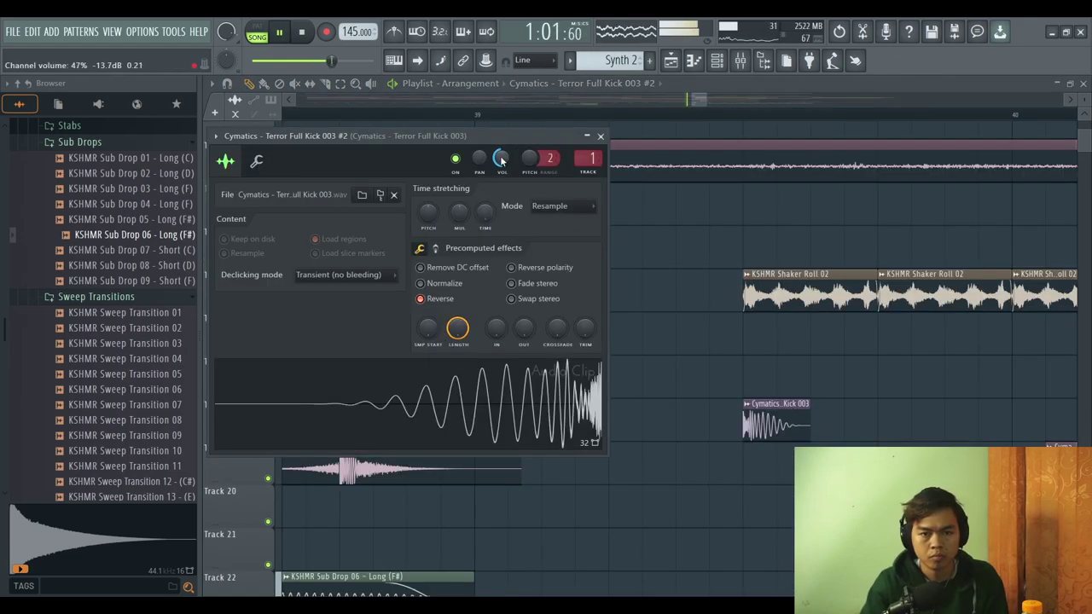
left_click(601, 137)
key("space")
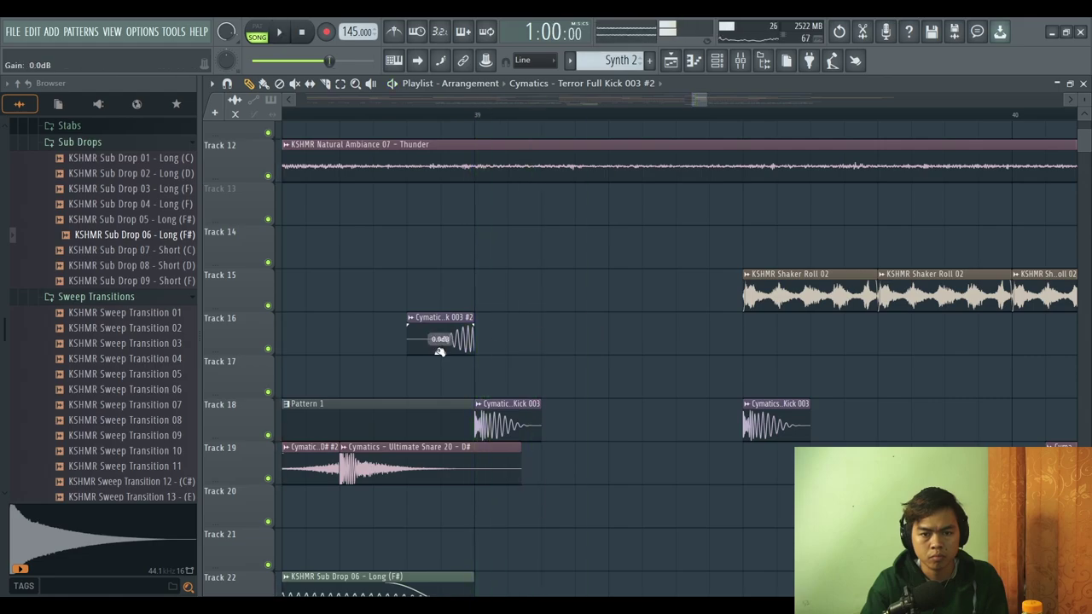
- Open the Sylenth1 notes of the Saw x Choir pattern and play them back
scroll(439, 352, "up", 3)
key("space")
double_click(480, 335)
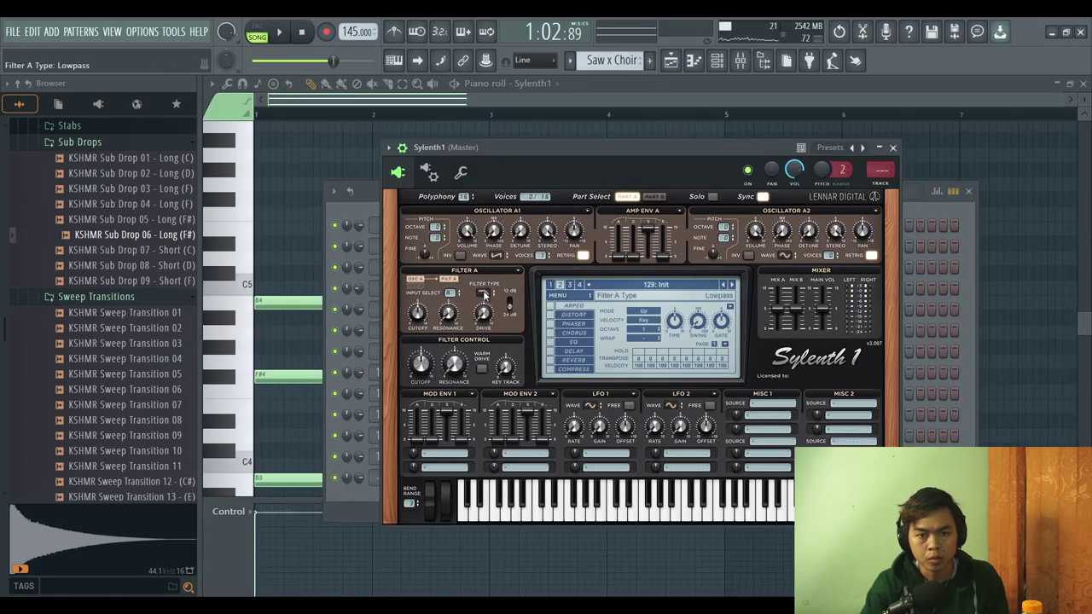
key("space")
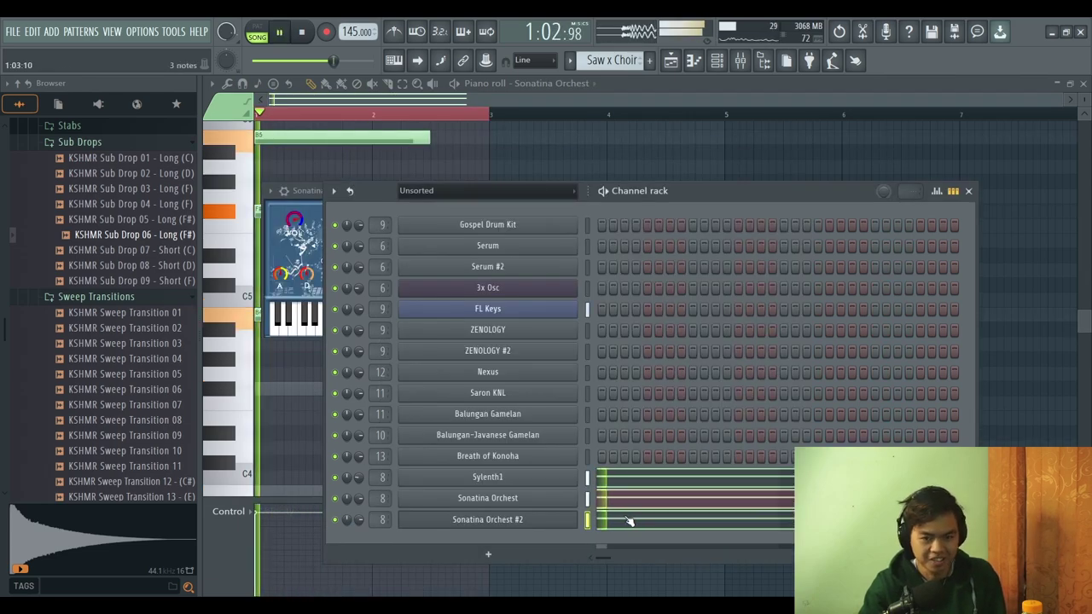
- Raise all Sonatina Orchest #2 notes one octave and extend the Sonatina Orchest chord upward with F#6
left_click(638, 523)
key("ctrl+a")
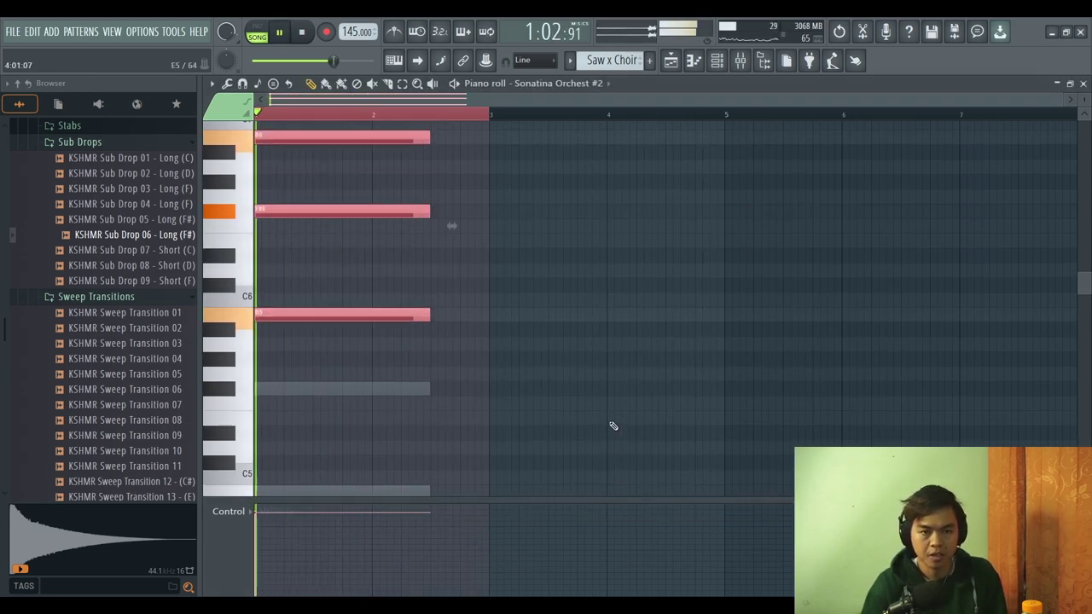
key("F6")
left_click(634, 498)
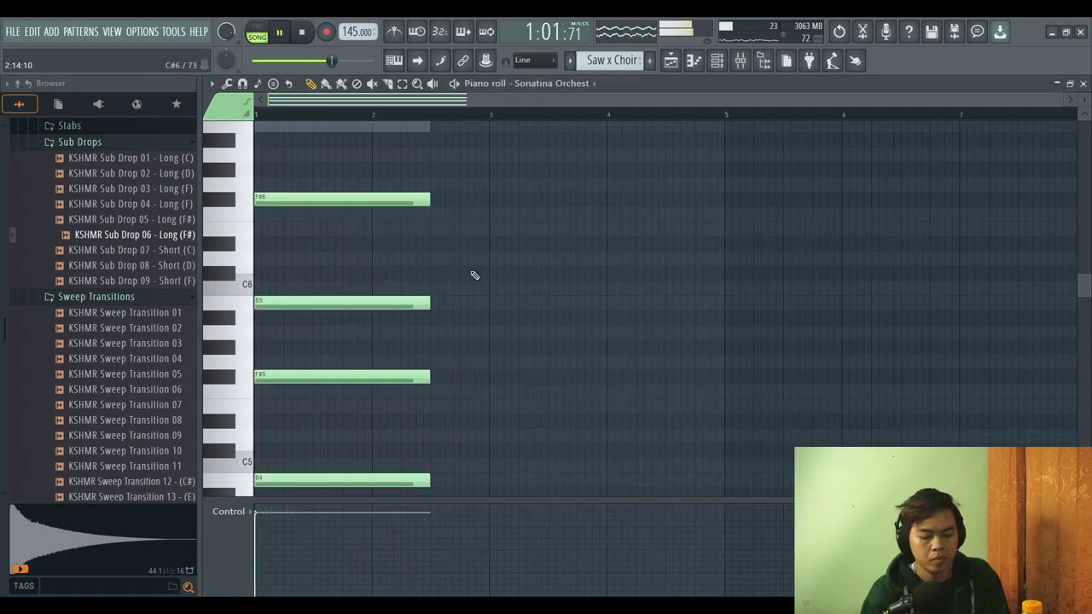
- Add an F#7 note above the B6 in the Sonatina Orchest #2 chord
key("F6")
left_click(738, 529)
scroll(390, 285, "up", 6)
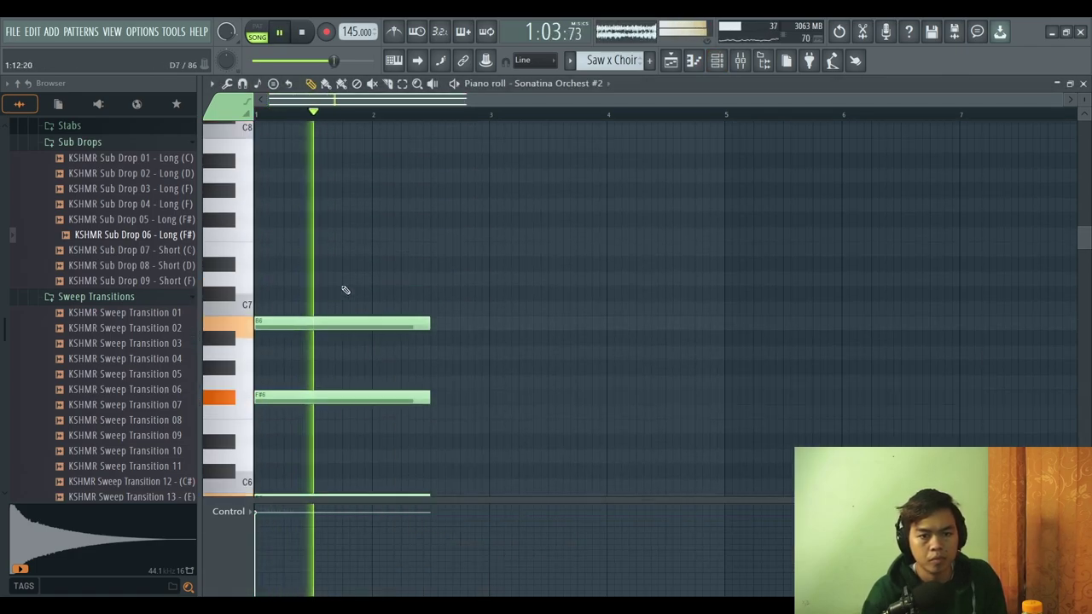
left_click_drag(296, 305, 231, 301)
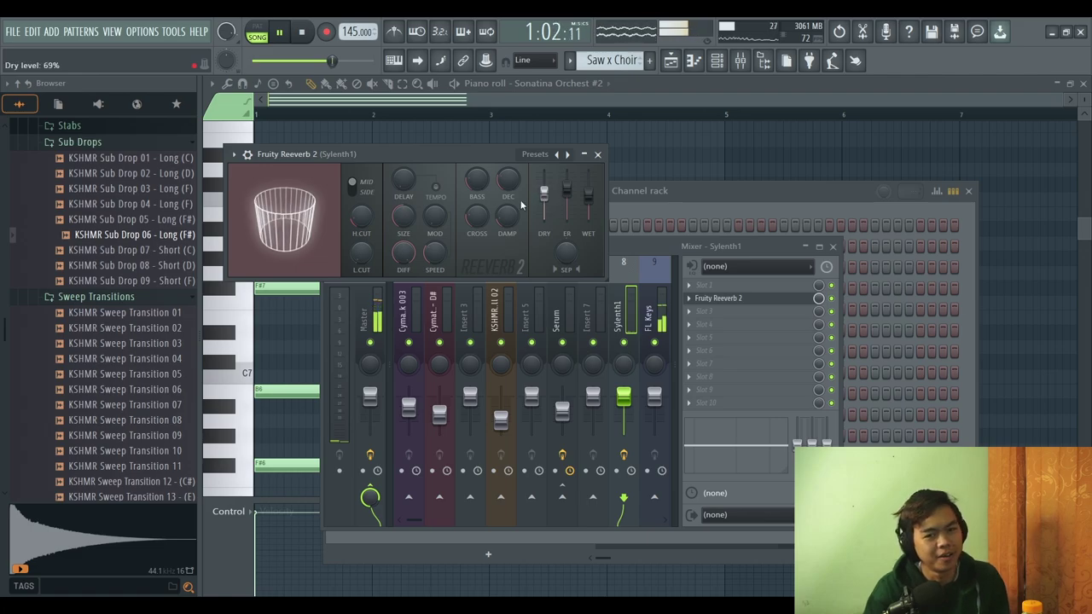
- Lower the Sylenth1 mixer track volume to about 67% and close the note editor
left_click_drag(627, 395, 626, 413)
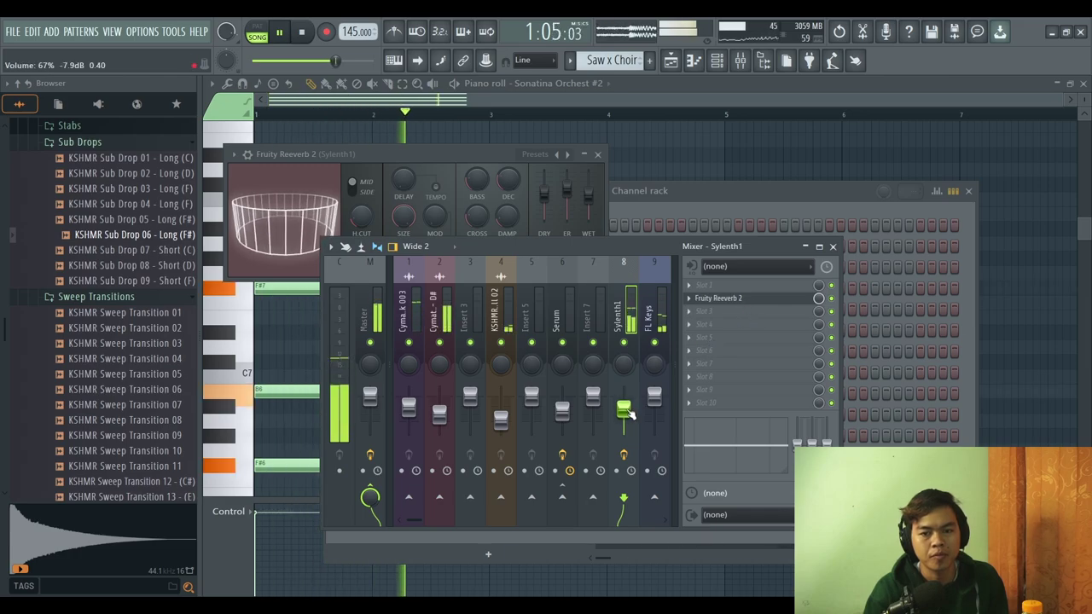
left_click(782, 162)
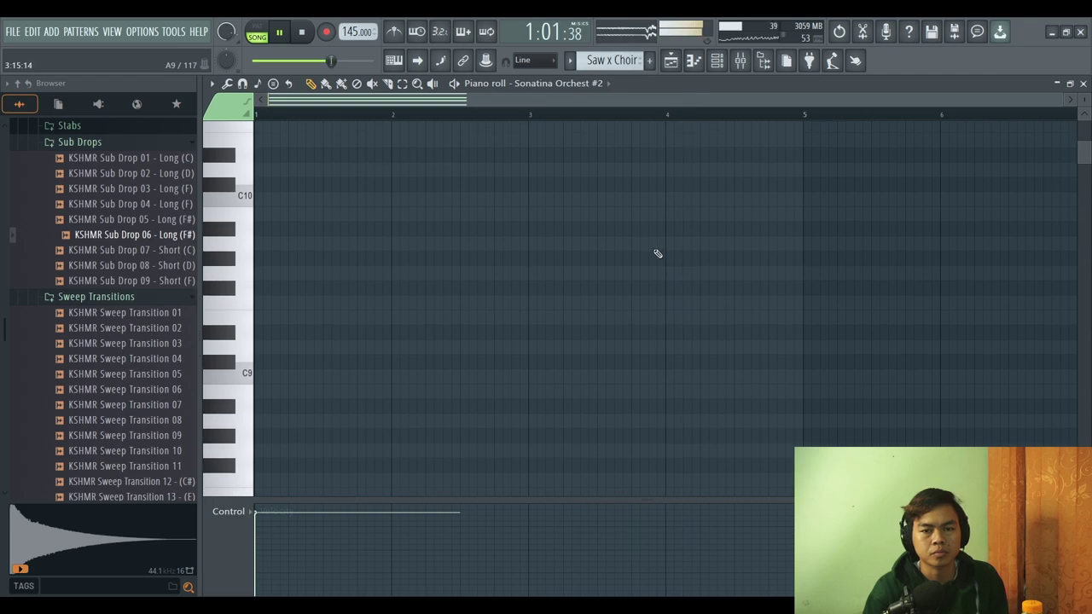
scroll(658, 256, "down", 2)
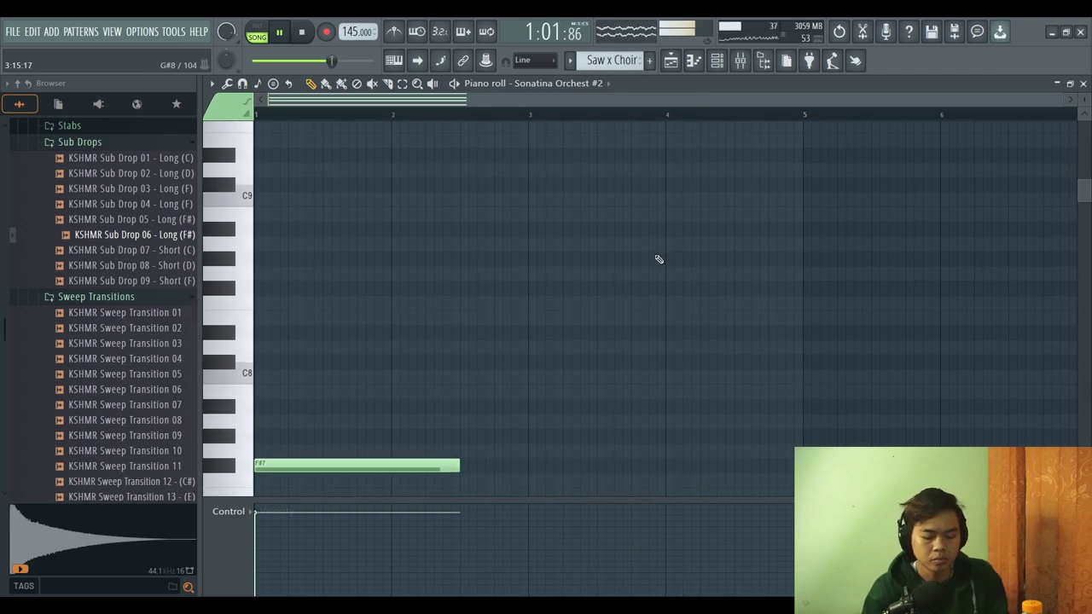
key("Escape")
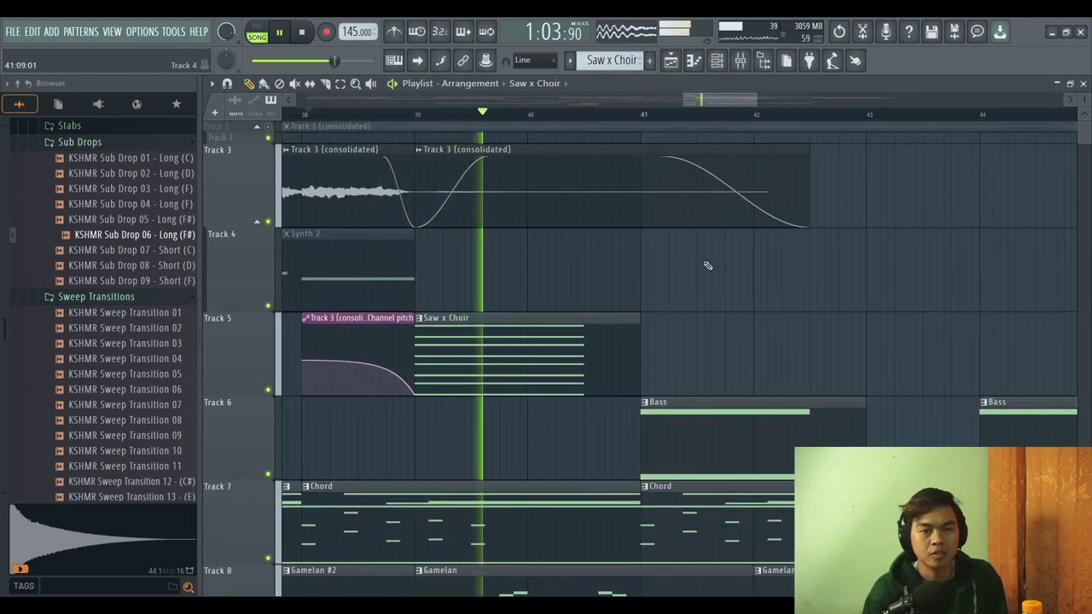
- Place the A6 note above E6 in the second Sonatina Orchest chord of Saw x Choir, starting at 3:13
scroll(743, 266, "down", 3)
scroll(953, 273, "up", 2)
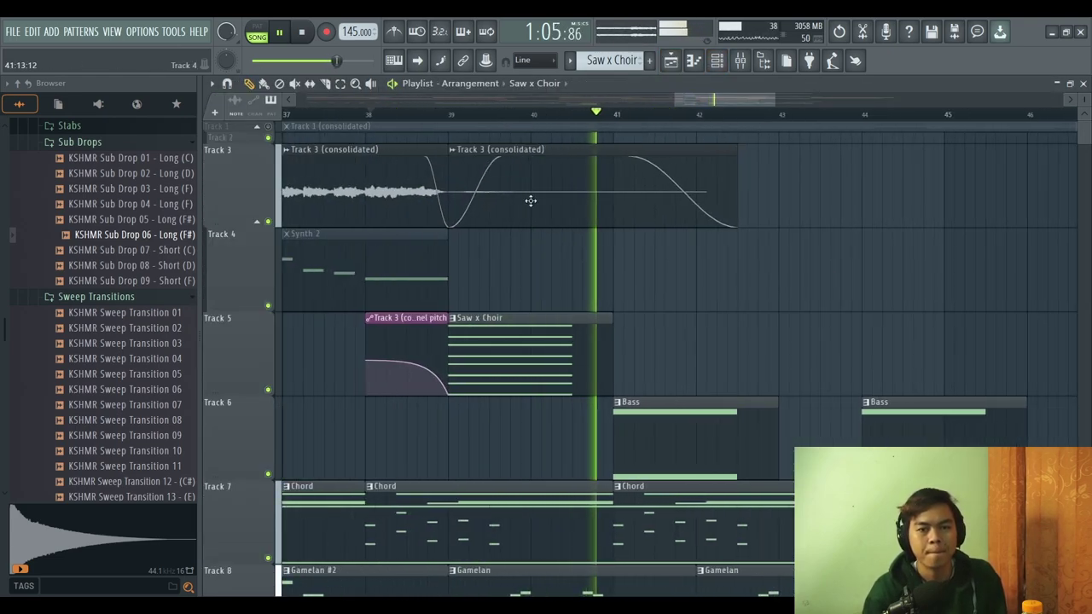
key("F7")
left_click_drag(344, 389, 354, 381)
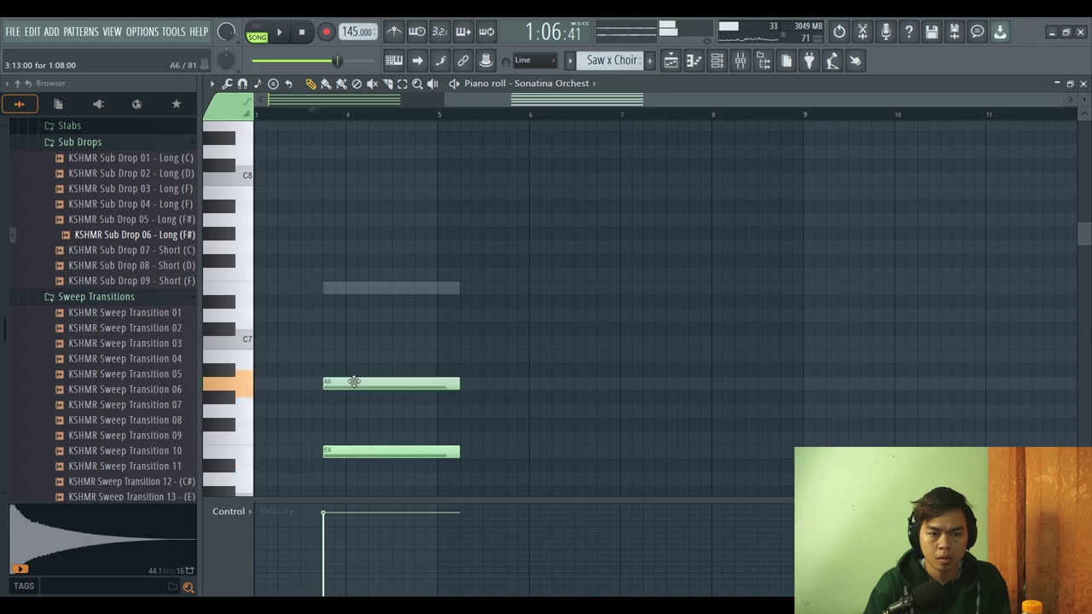
key("F6")
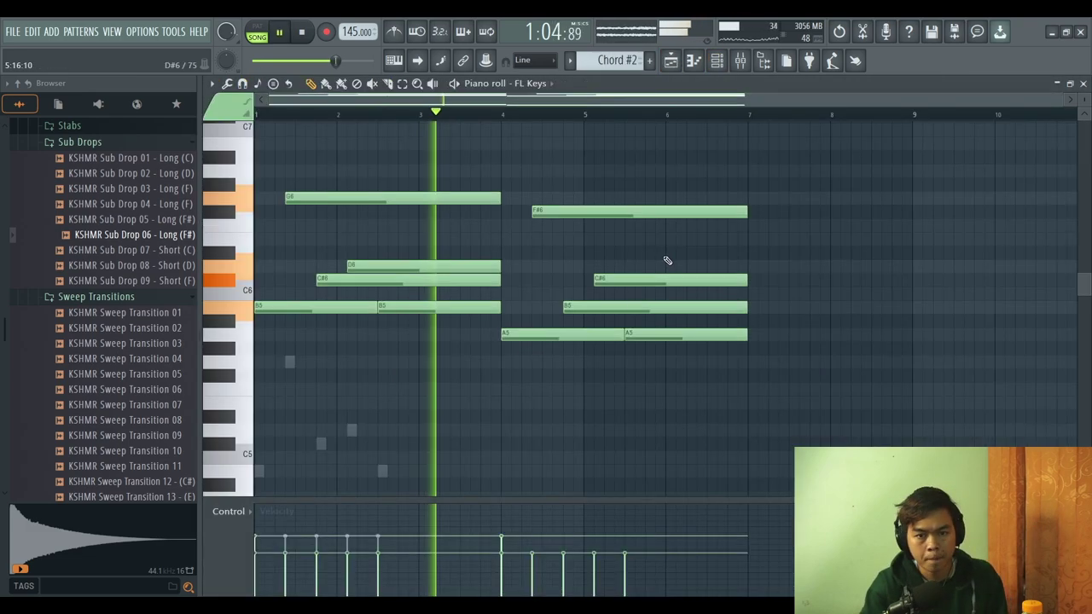
- Rework the second FL Keys chord of Chord #2 with C#6 and D6, and duplicate it after bar 7 as the third chord's base
left_click_drag(759, 271, 625, 269)
key("ctrl+d")
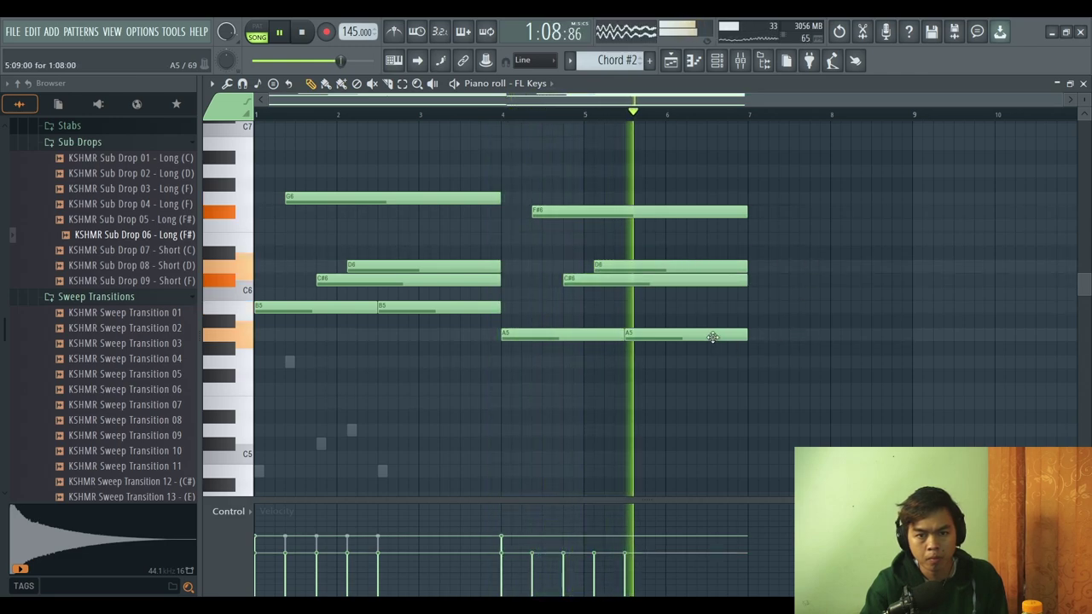
left_click_drag(817, 178, 516, 380)
key("ctrl+b")
left_click_drag(775, 341, 775, 355)
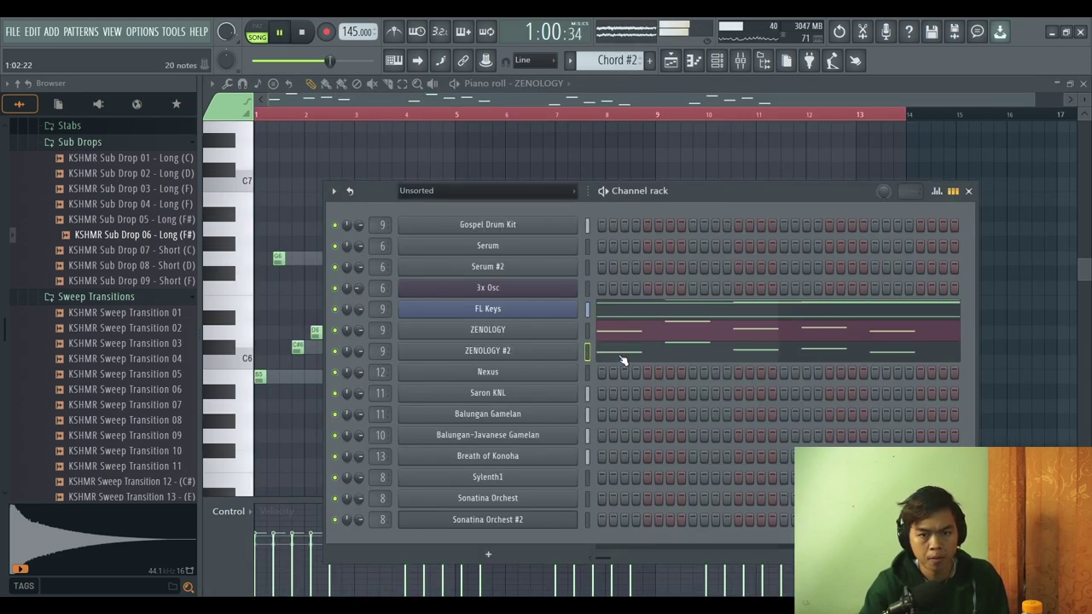
- Transpose all ZENOLOGY #2 notes of Chord #2 down one octave and listen to the result
left_click(622, 355)
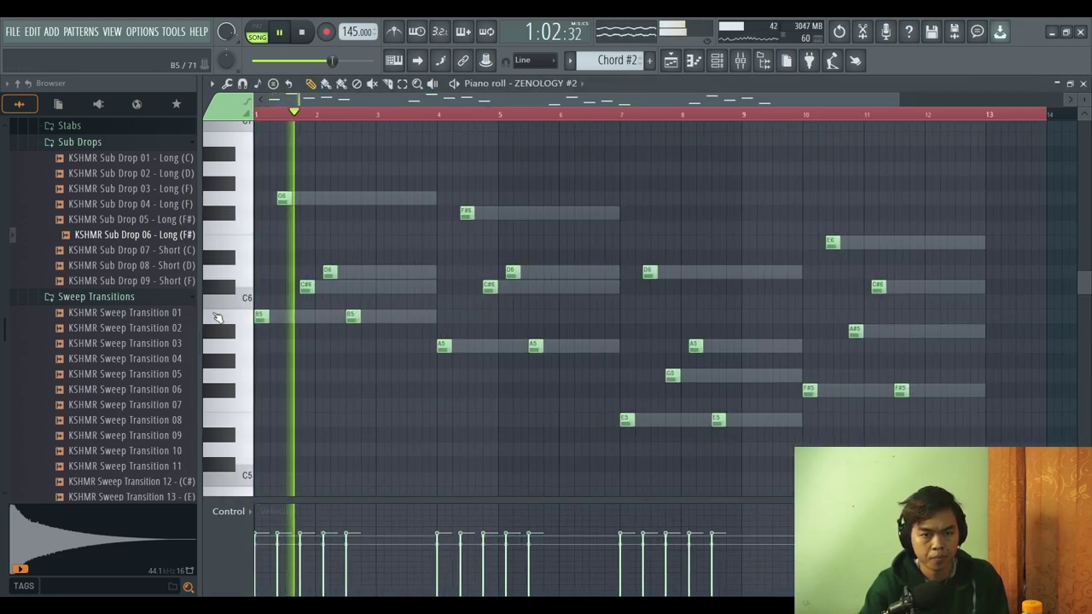
key("ctrl+a")
key("ctrl+Down")
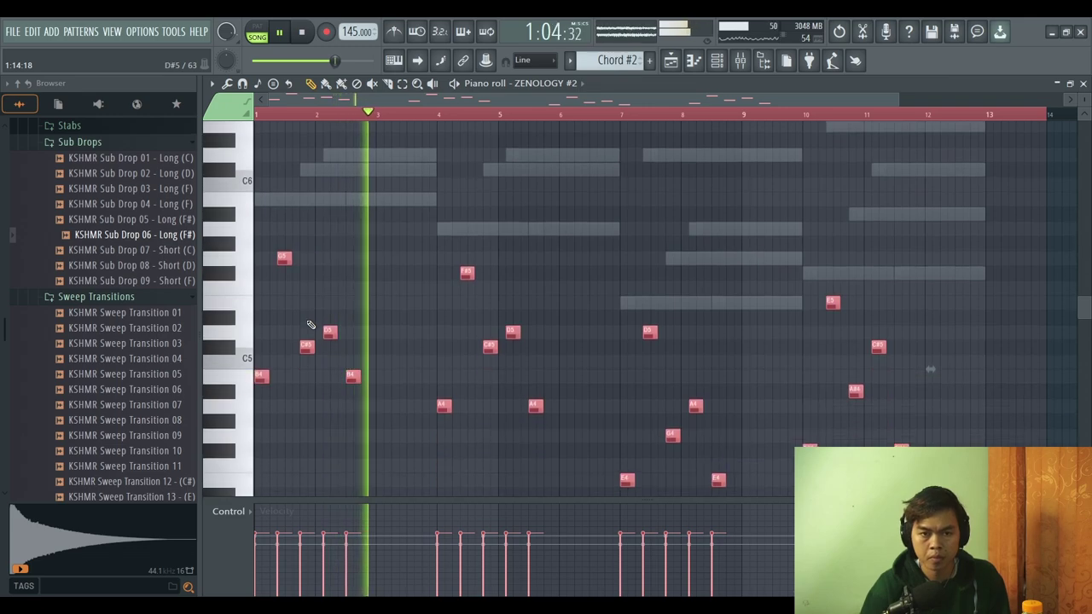
key("ctrl+d")
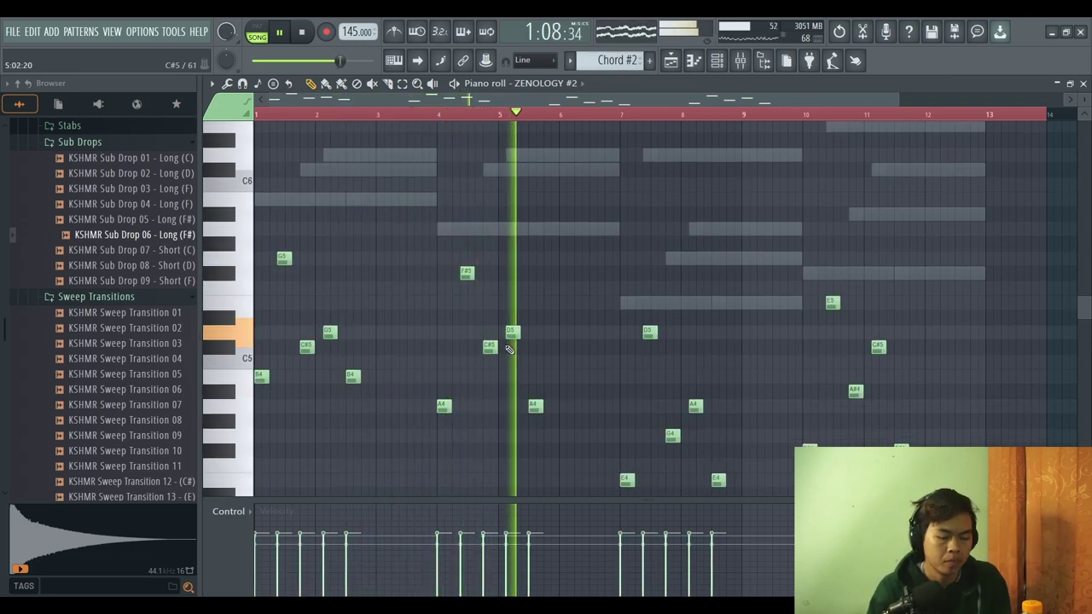
scroll(509, 350, "up", 3)
scroll(717, 375, "down", 2)
scroll(776, 383, "up", 1)
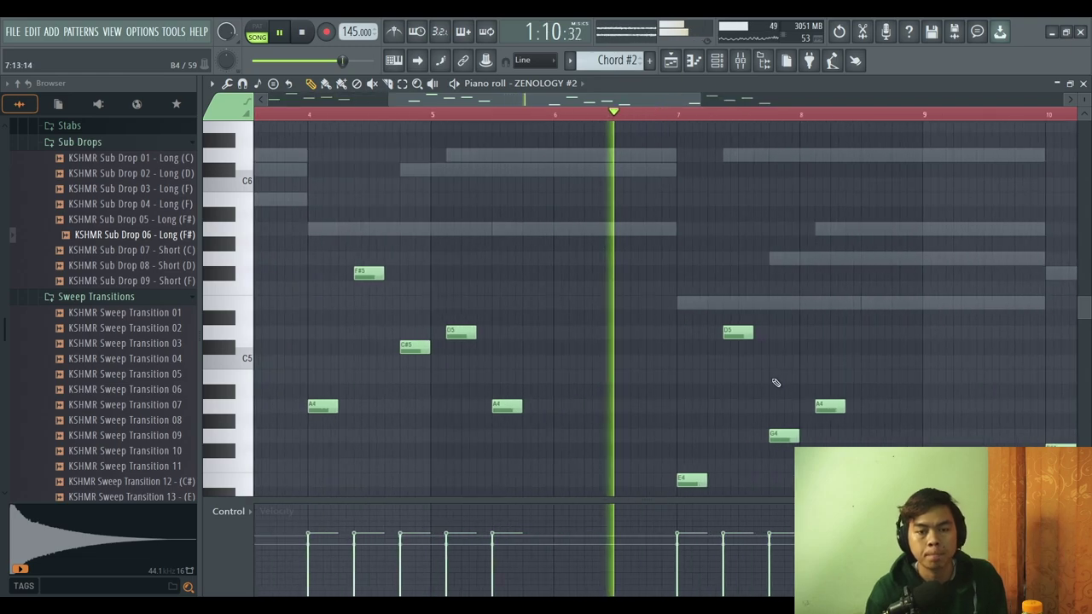
scroll(776, 383, "up", 2)
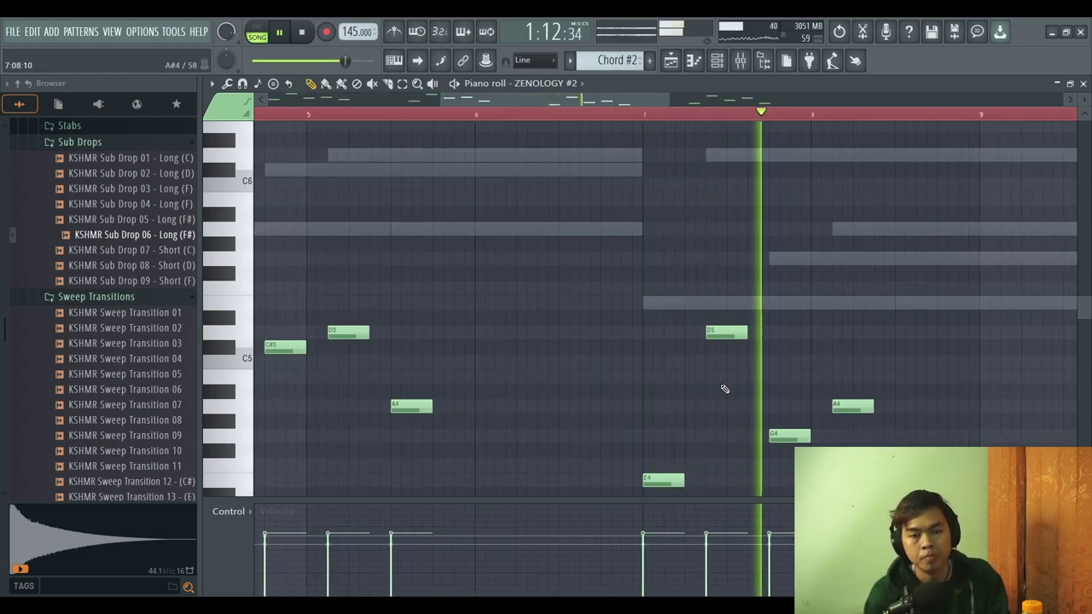
- Return to the playlist and review the Saw x Choir, Bass #2 and Chord #2 clips from bar 38 during playback
key("F5")
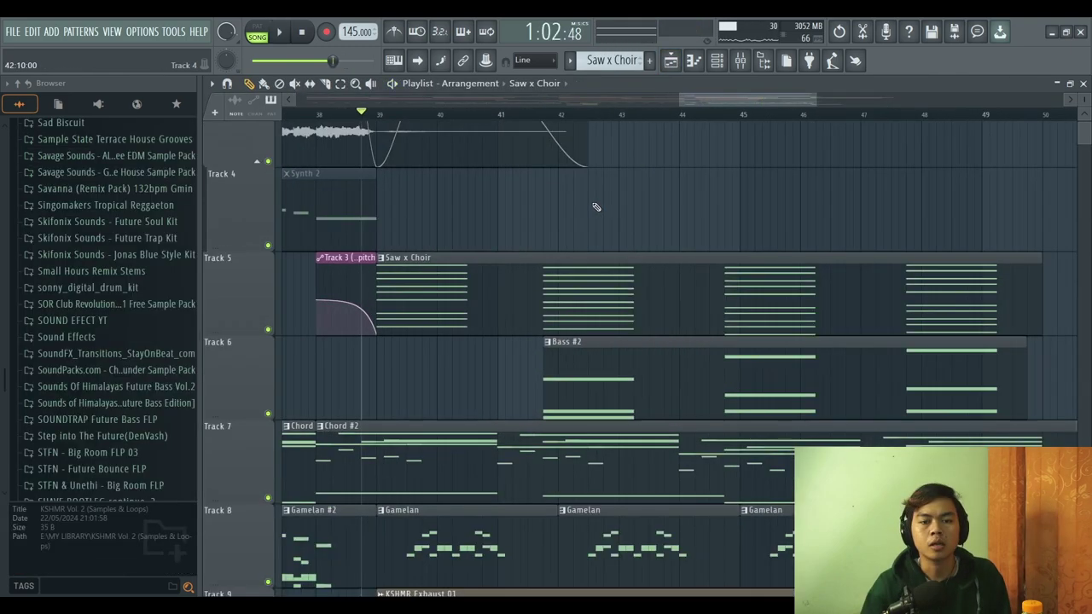
scroll(378, 244, "up", 2)
scroll(388, 264, "down", 3)
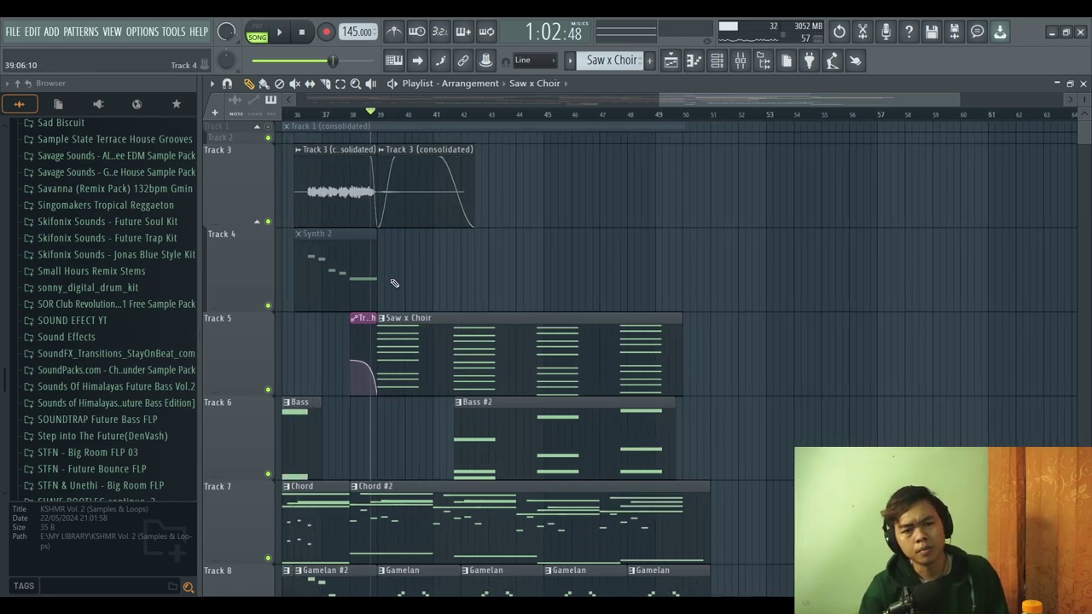
scroll(389, 269, "up", 4)
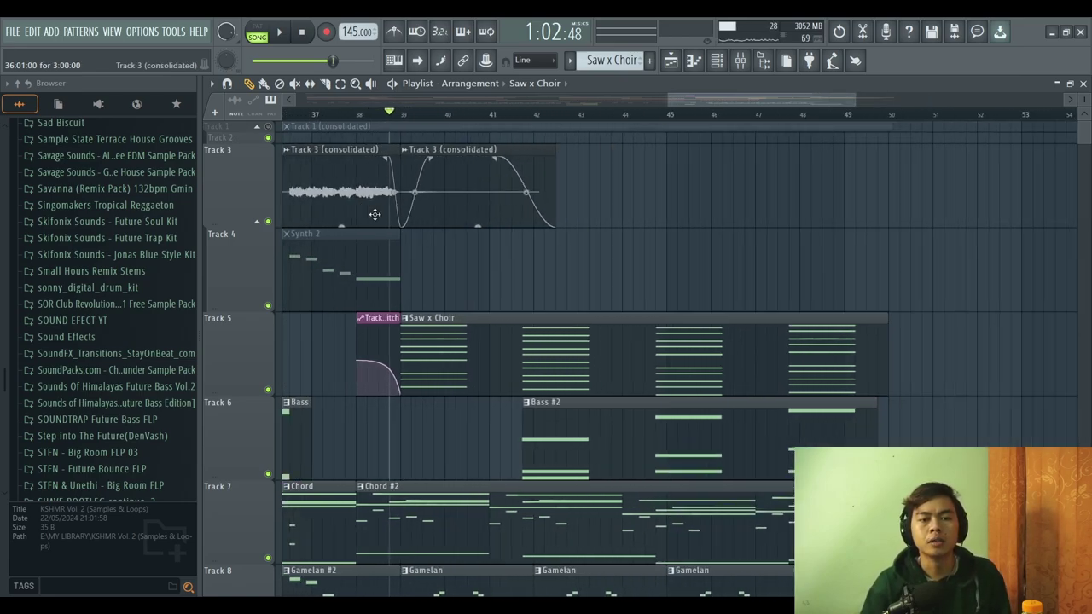
scroll(375, 214, "up", 2)
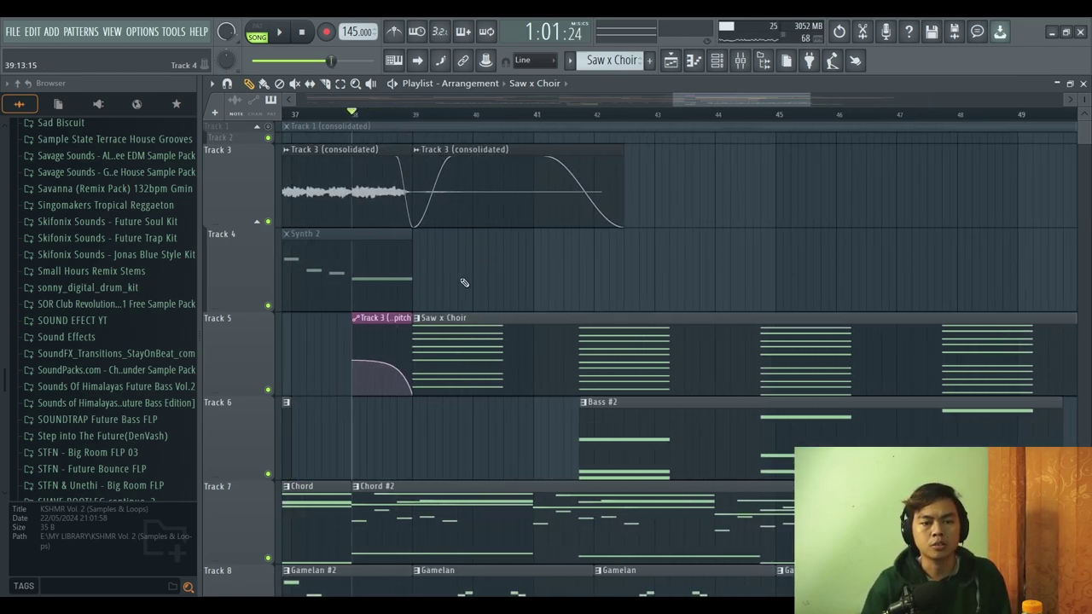
scroll(559, 291, "down", 2)
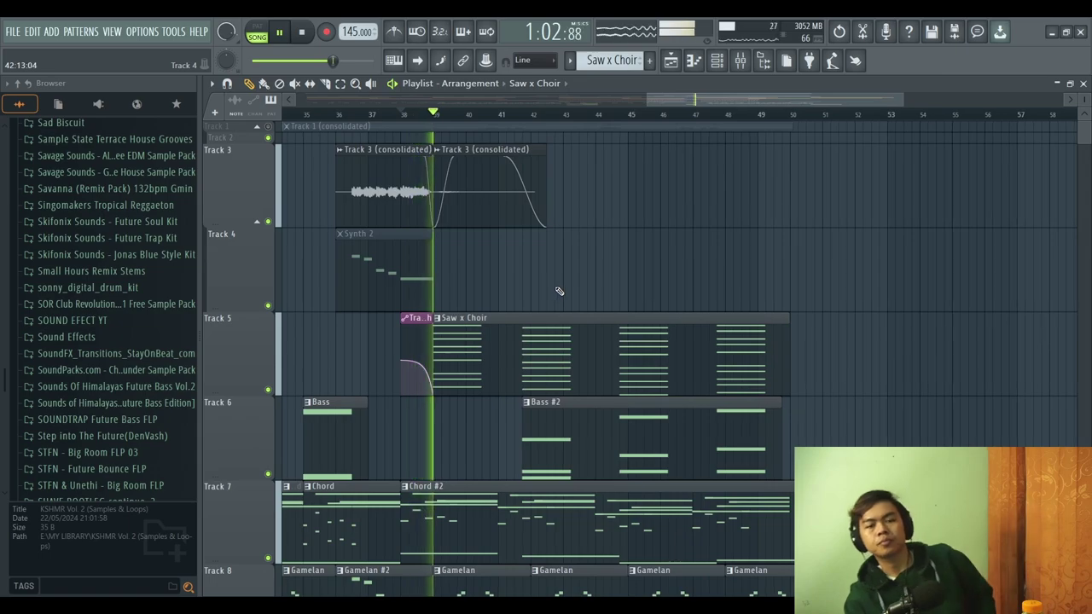
scroll(559, 291, "down", 5)
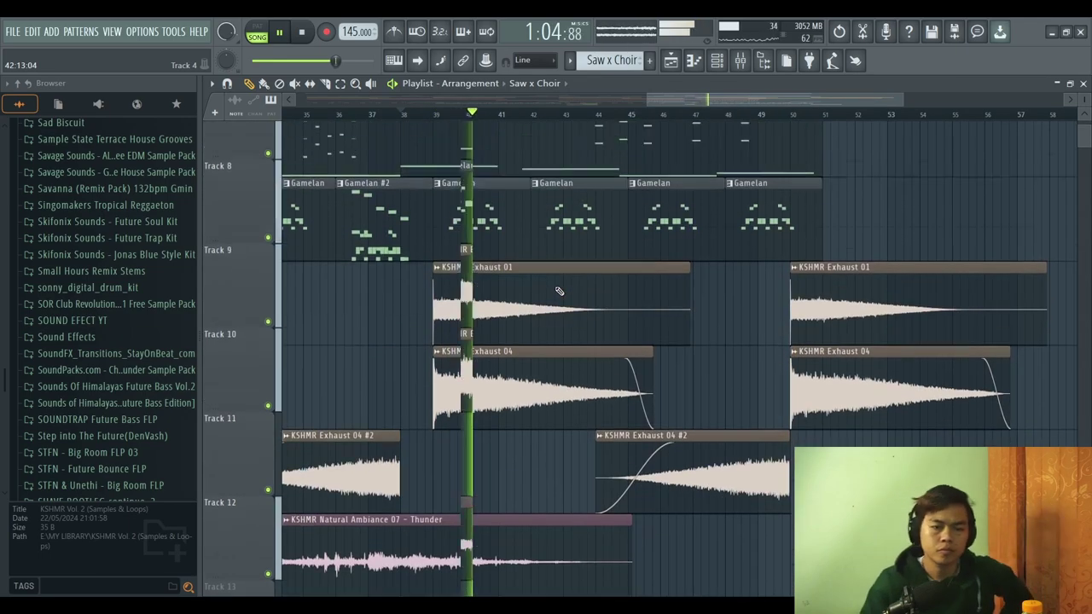
scroll(559, 291, "up", 4)
scroll(559, 291, "down", 1)
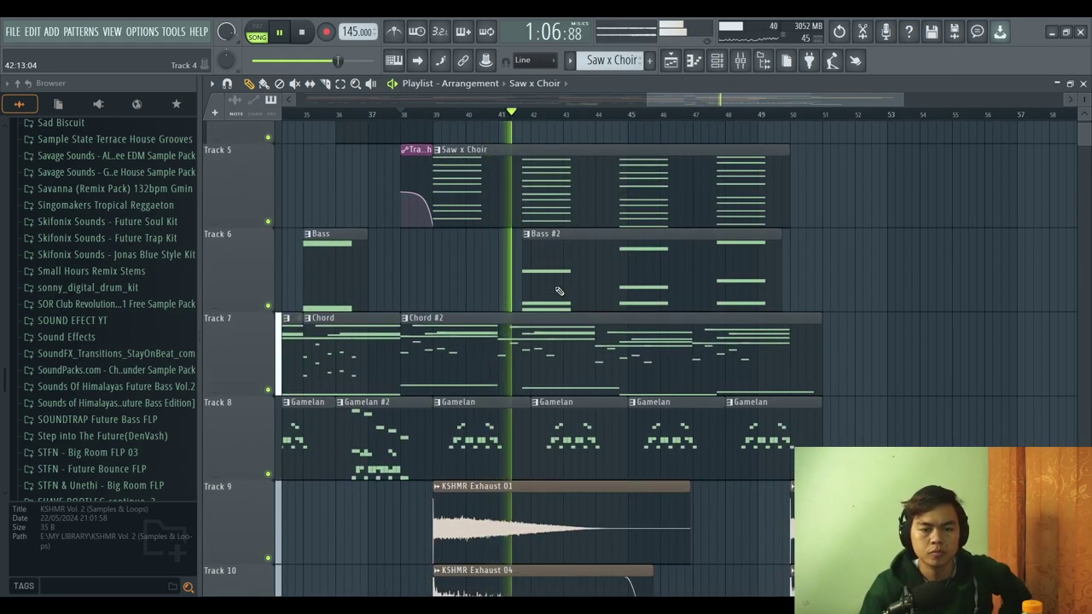
- Listen to the Saw x Choir section through to about bar 51, checking the clips on tracks 3 to 11, and stop playback
scroll(559, 291, "down", 2)
scroll(559, 291, "up", 1)
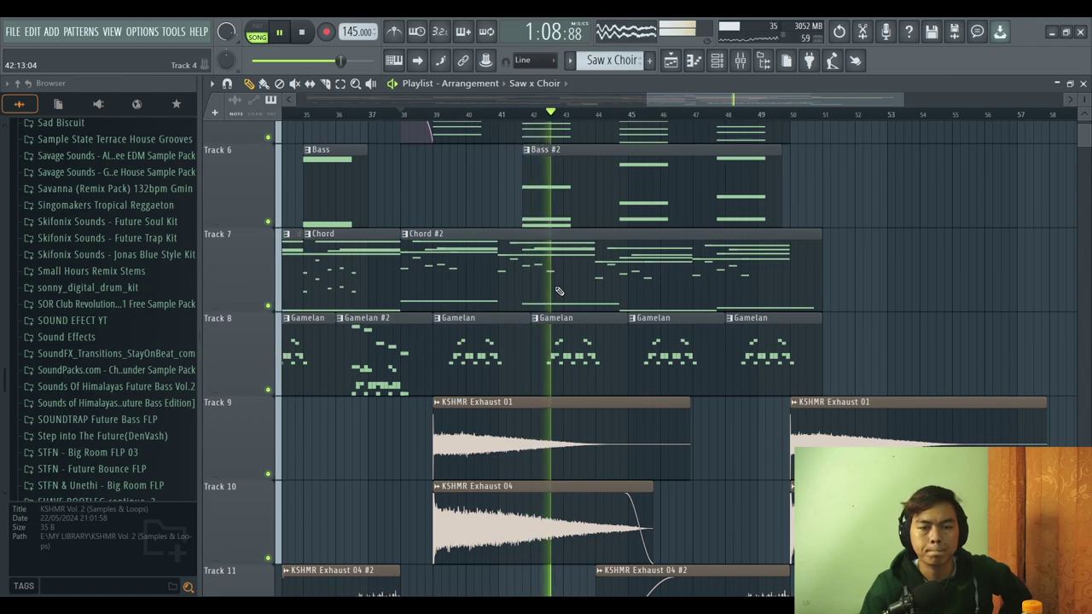
scroll(559, 291, "up", 3)
scroll(674, 255, "down", 1)
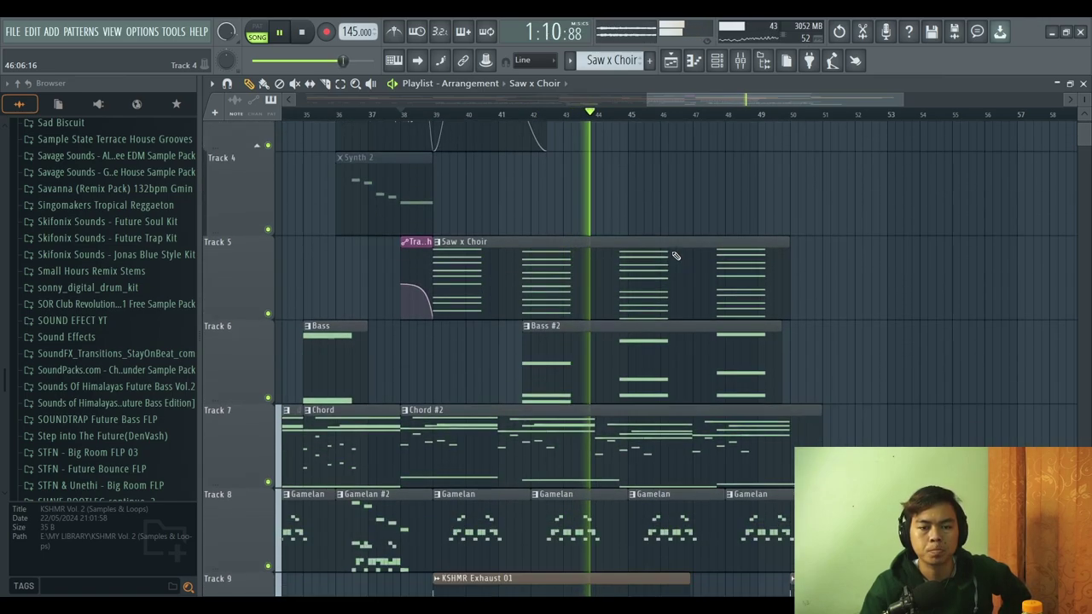
scroll(675, 252, "down", 5)
scroll(675, 253, "up", 5)
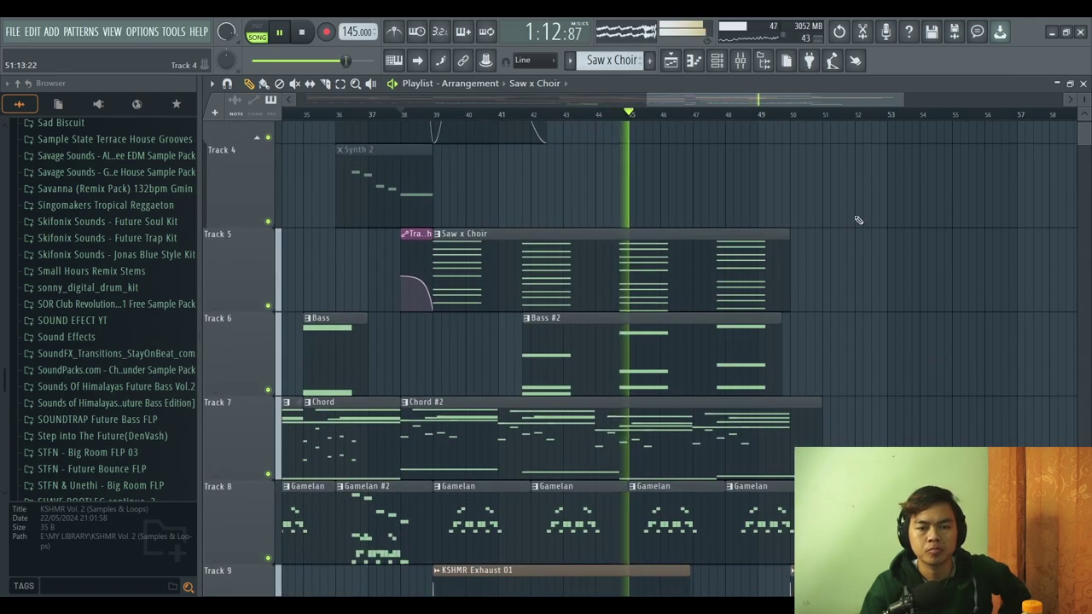
scroll(899, 258, "up", 1)
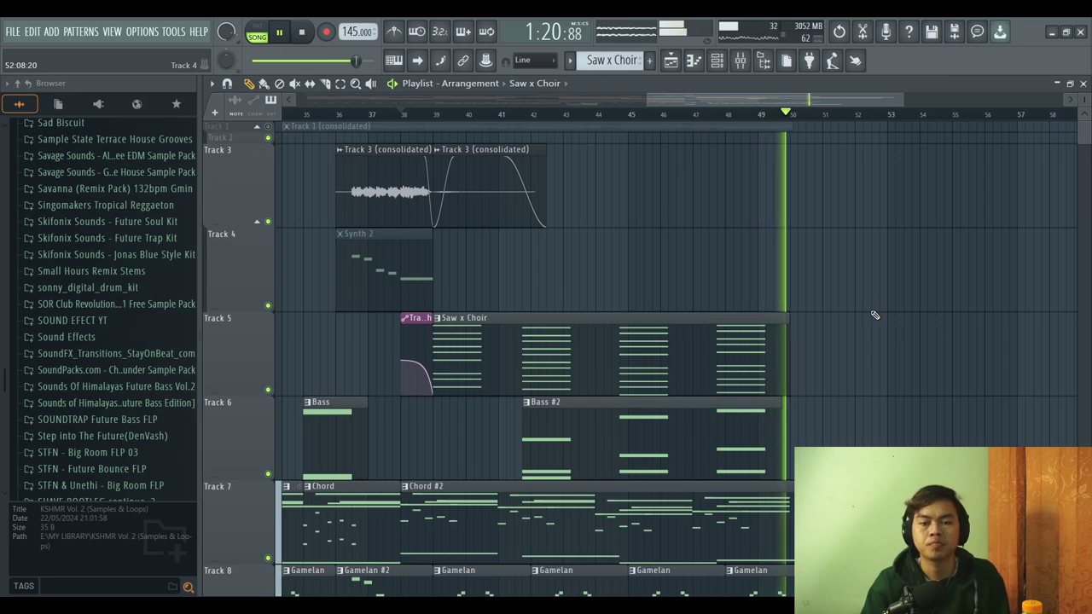
scroll(874, 315, "down", 3)
scroll(879, 284, "down", 2)
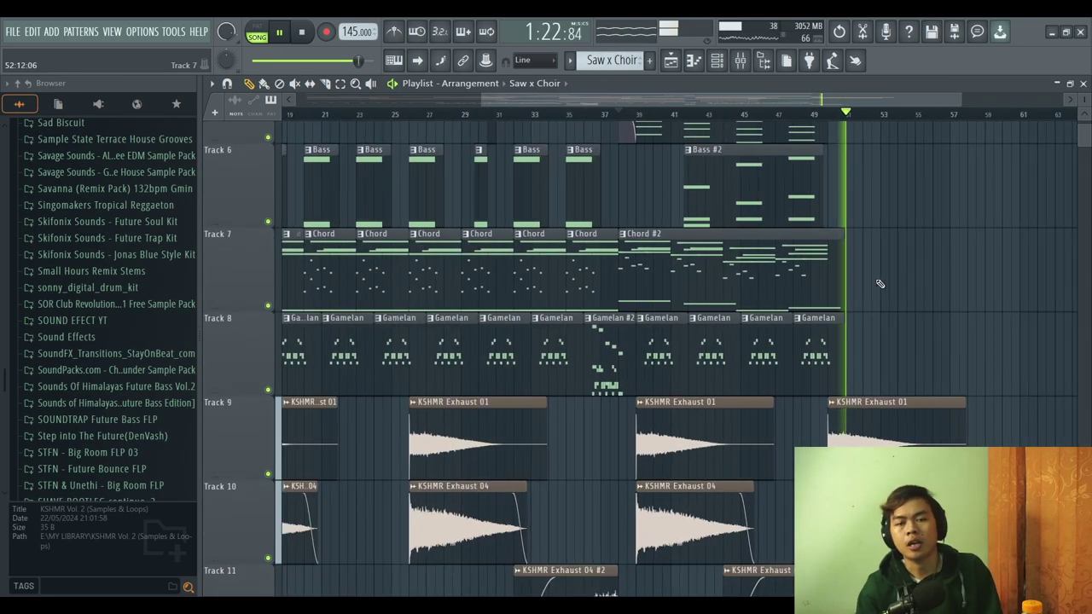
scroll(880, 283, "down", 4)
key("space")
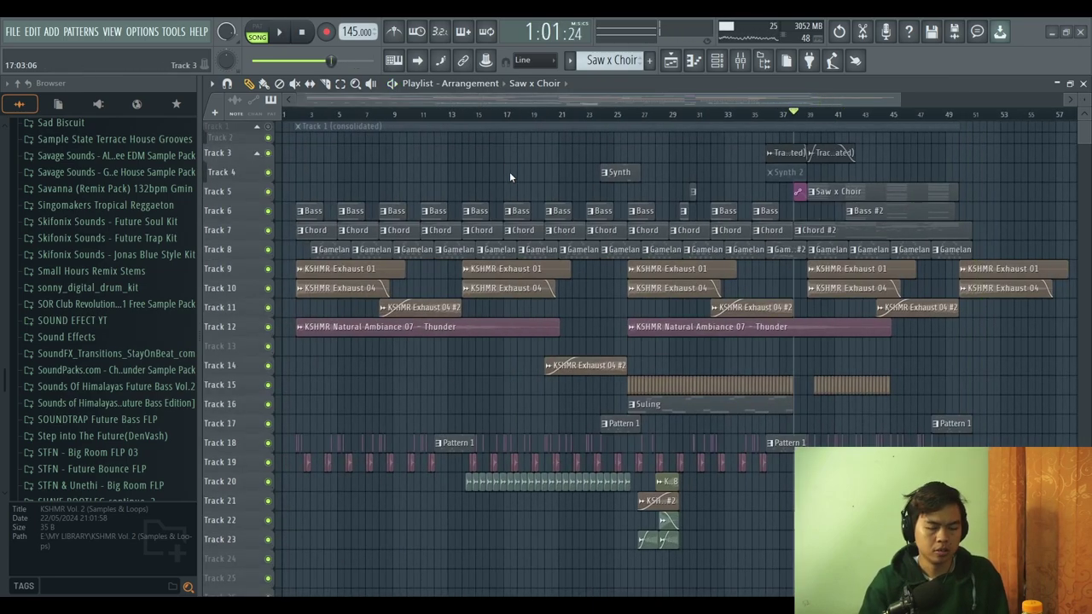
- Examine the arrangement from the opening Bass, Chord and Gamelan clips through to the Saw x Choir section
scroll(351, 229, "up", 3)
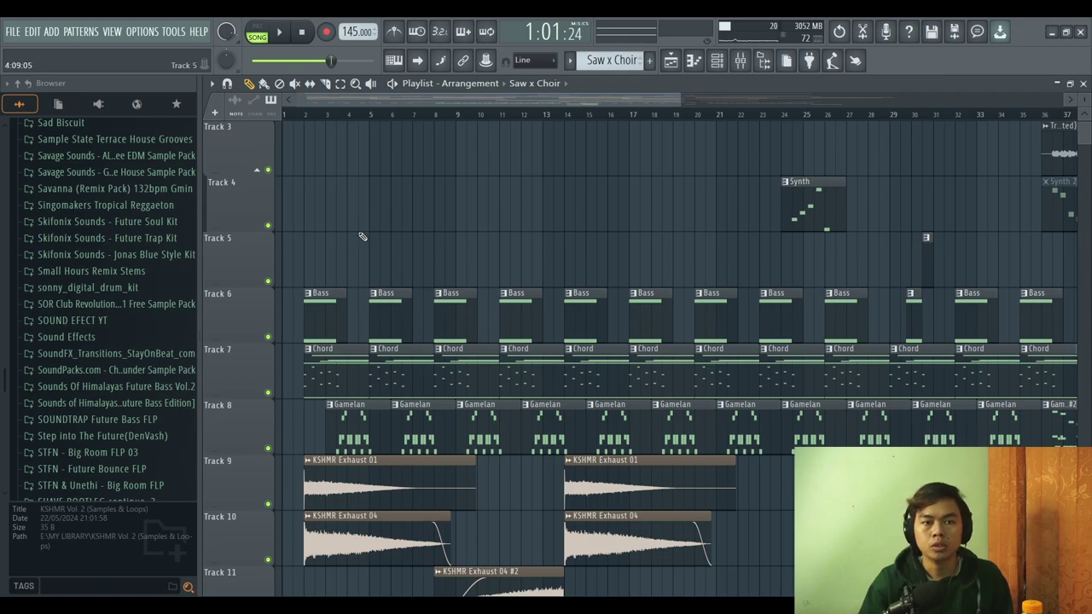
scroll(353, 242, "up", 3)
scroll(390, 214, "down", 3)
scroll(395, 214, "down", 3)
scroll(391, 218, "up", 3)
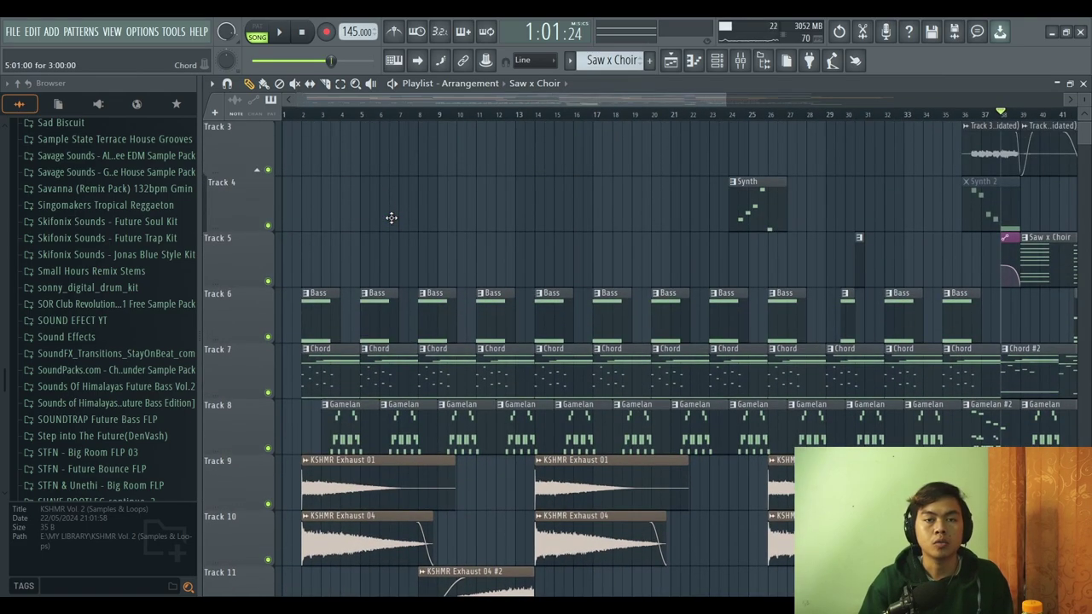
scroll(402, 240, "down", 3)
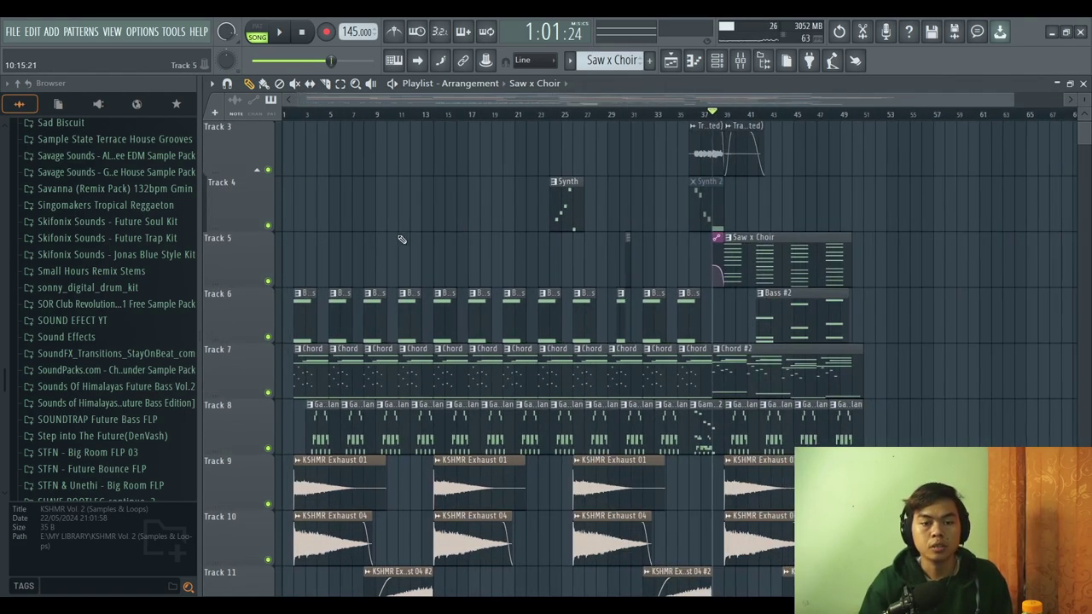
scroll(402, 240, "up", 3)
scroll(437, 106, "up", 3)
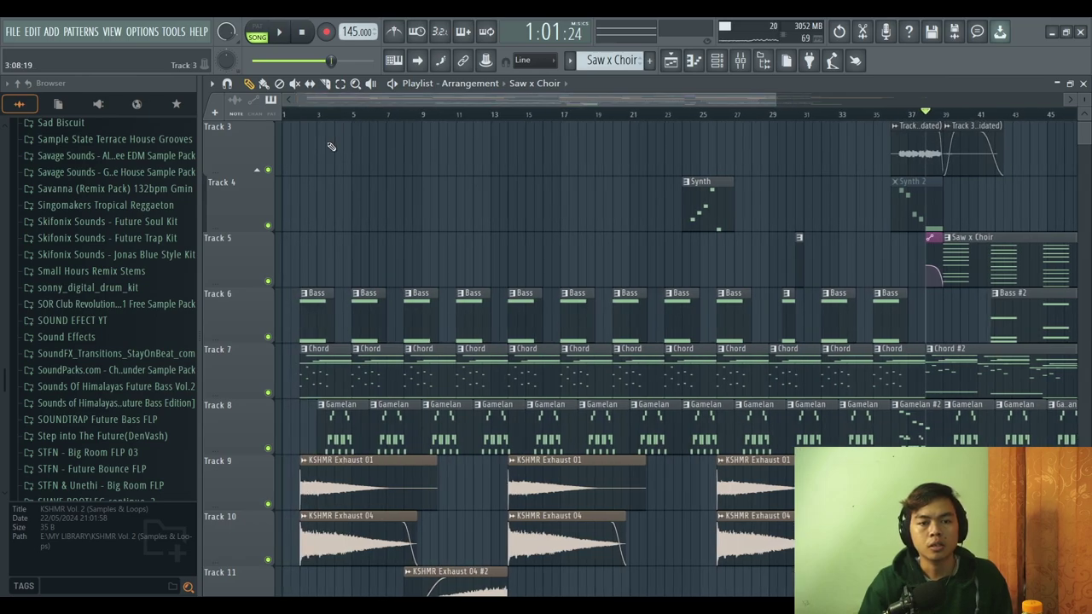
scroll(324, 171, "up", 4)
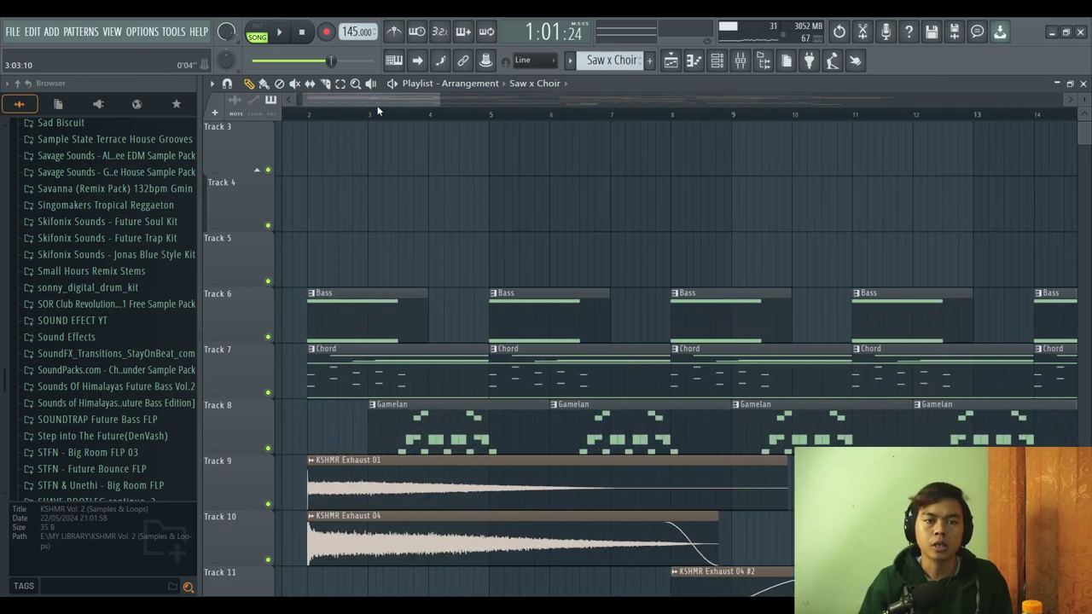
scroll(401, 201, "down", 4)
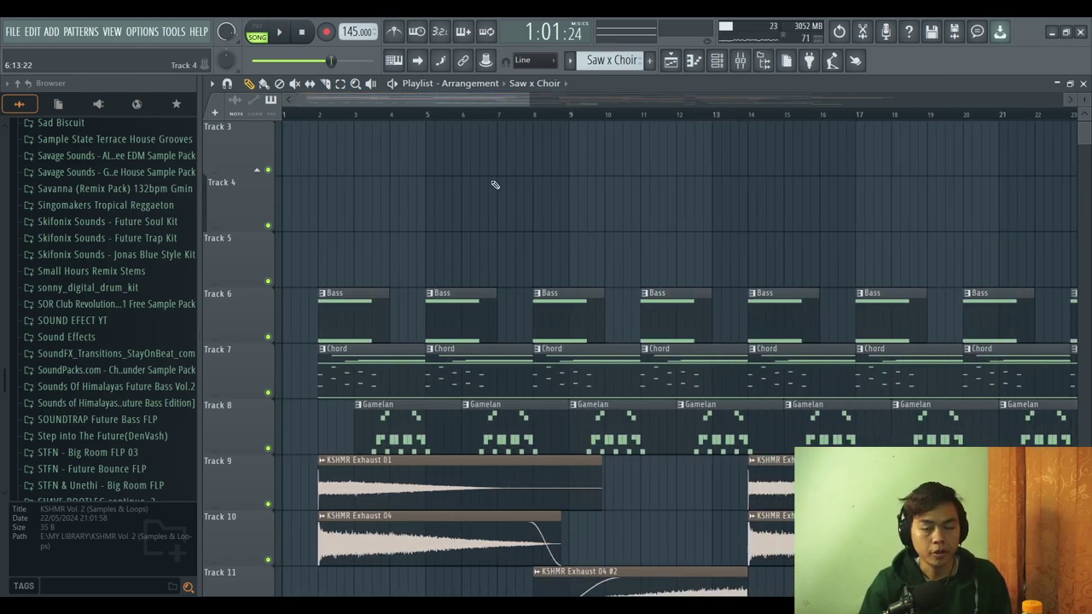
scroll(506, 196, "down", 5)
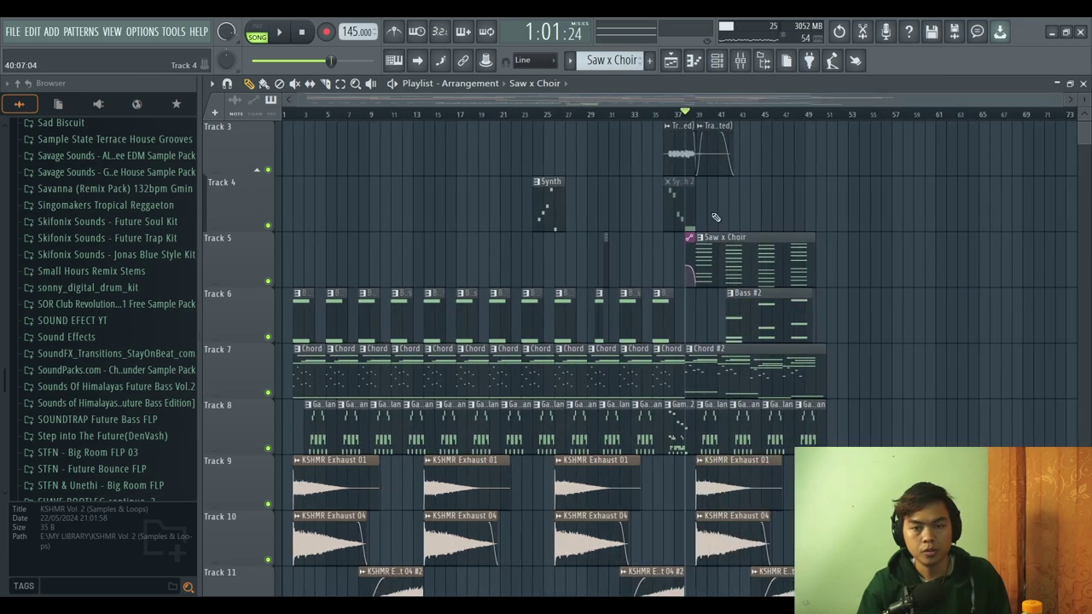
scroll(773, 208, "up", 4)
scroll(742, 233, "down", 4)
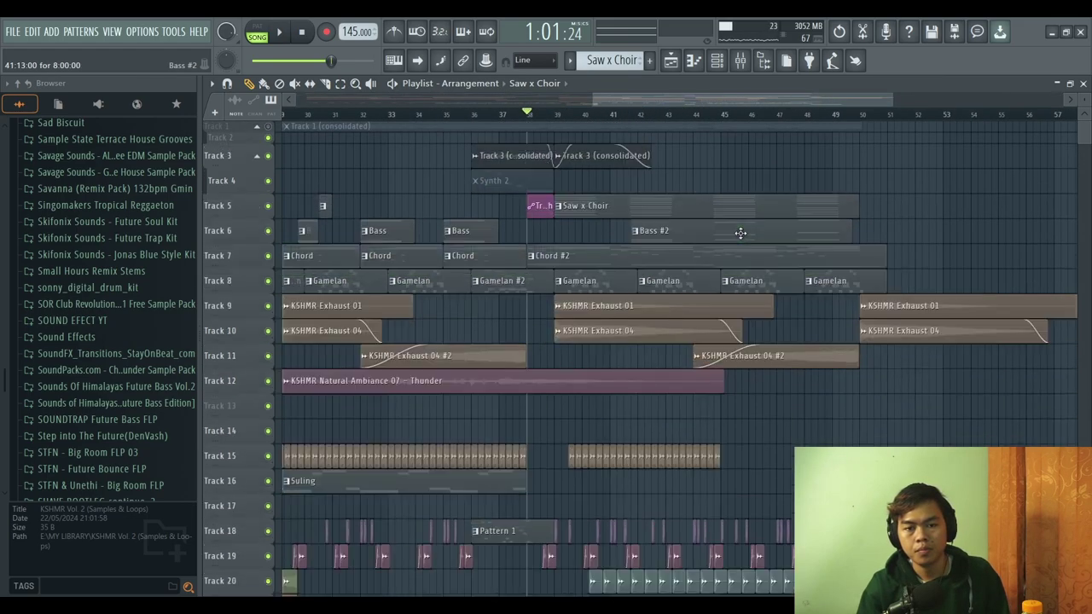
- Review the full arrangement across all tracks through bar 57 while the song plays from its opening bars
scroll(563, 253, "down", 1)
scroll(481, 199, "down", 4)
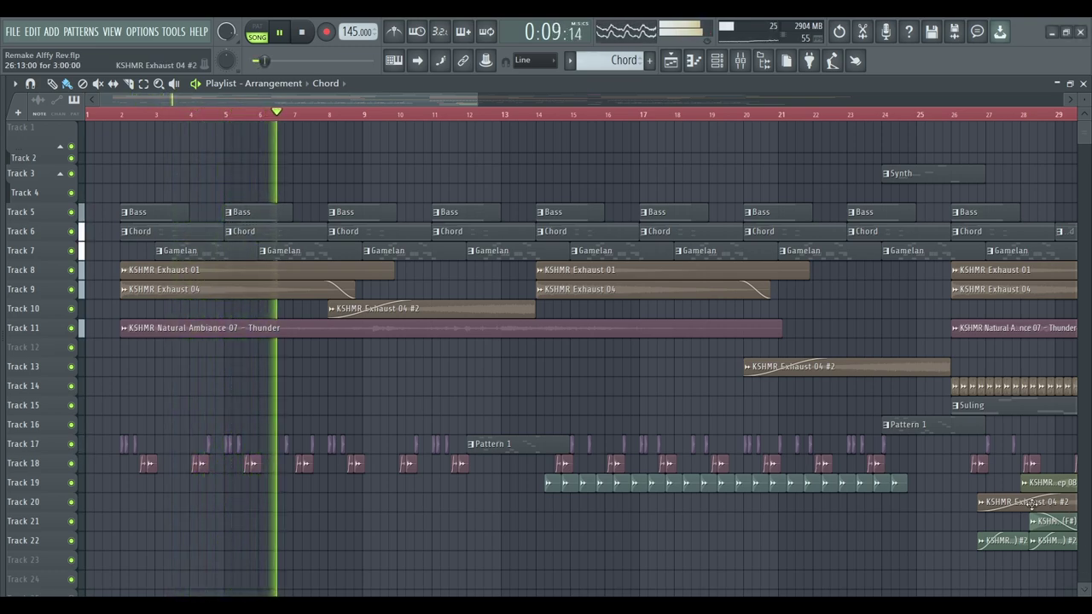
scroll(1031, 505, "down", 3)
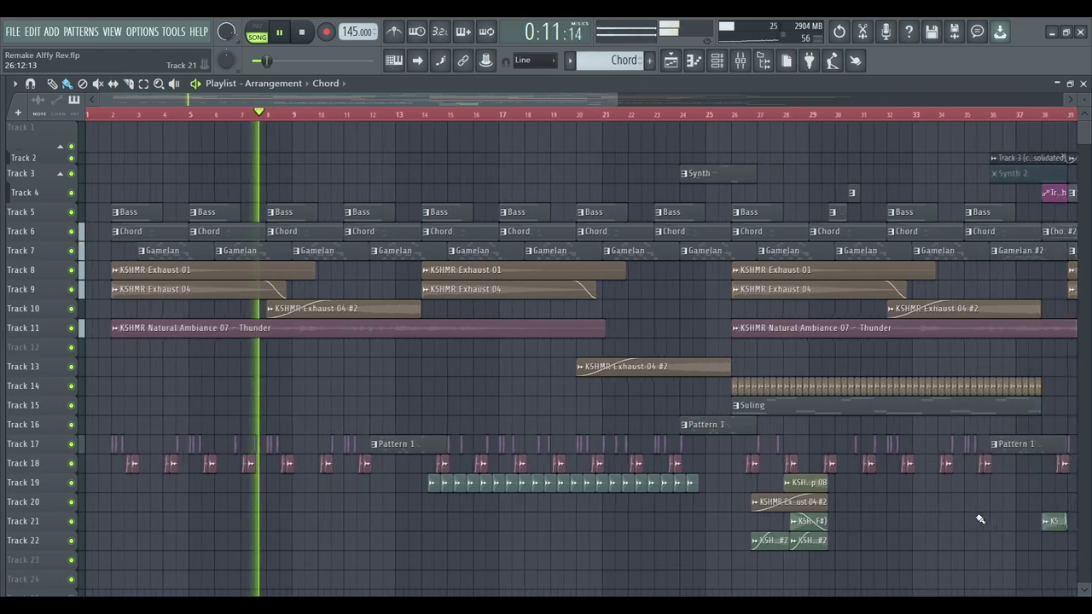
scroll(981, 520, "down", 5)
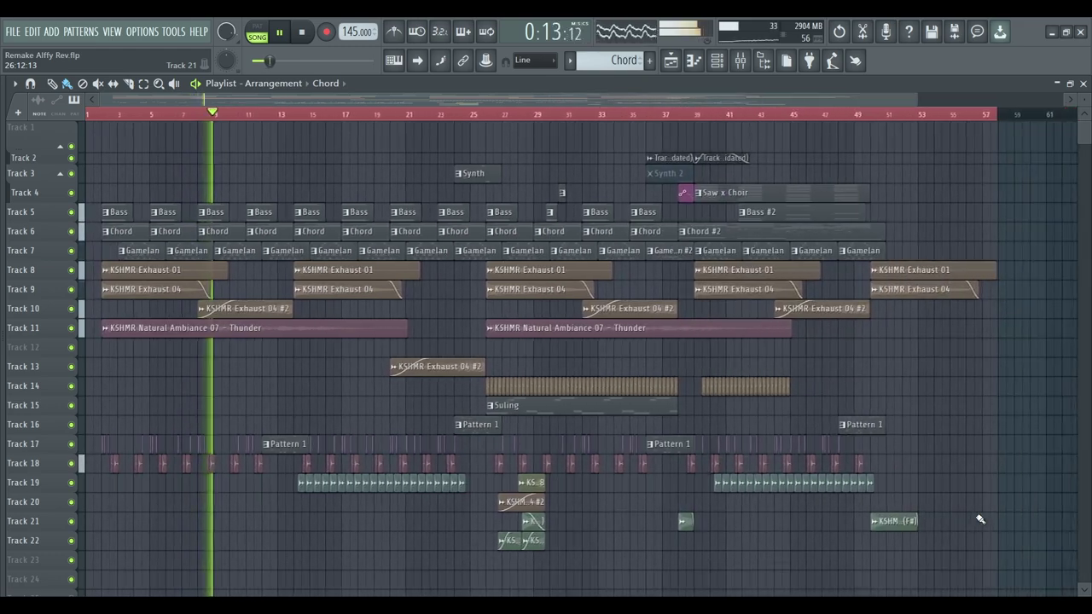